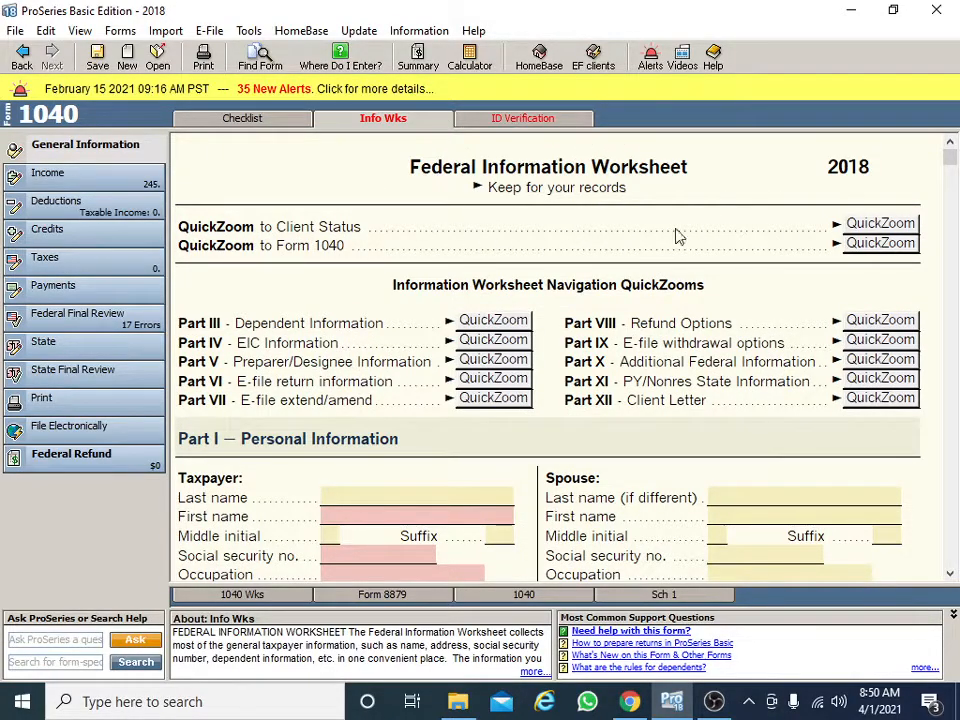
# Enter the taxpayer's last name and first name in Part I of the Federal Information Worksheet.
pyautogui.scroll(-3, 540, 339)
pyautogui.scroll(-4, 418, 390)
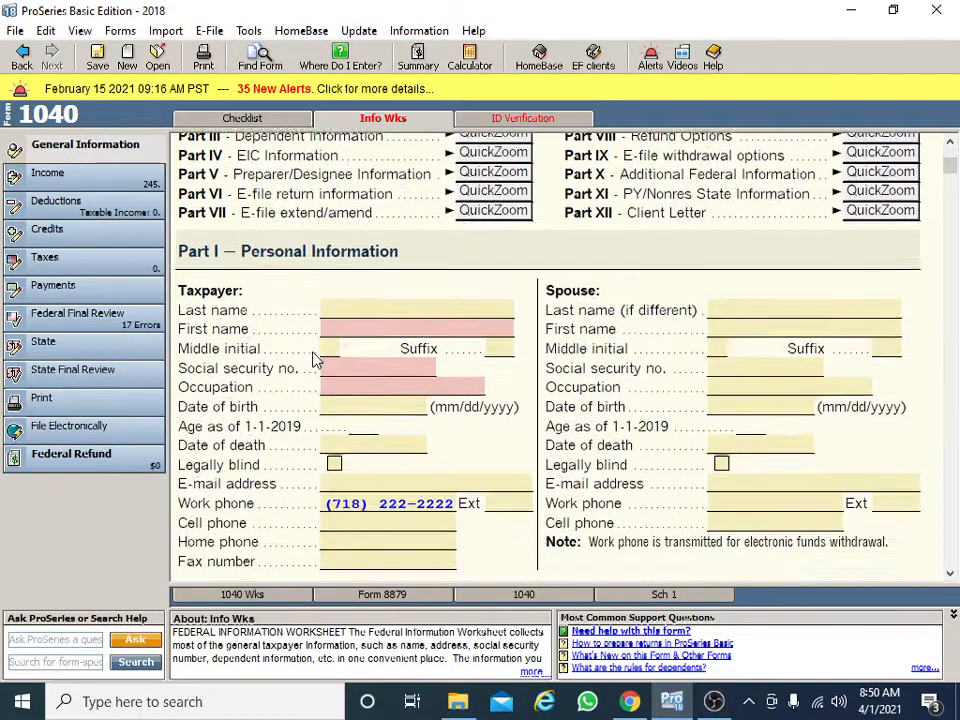
pyautogui.scroll(5, 307, 340)
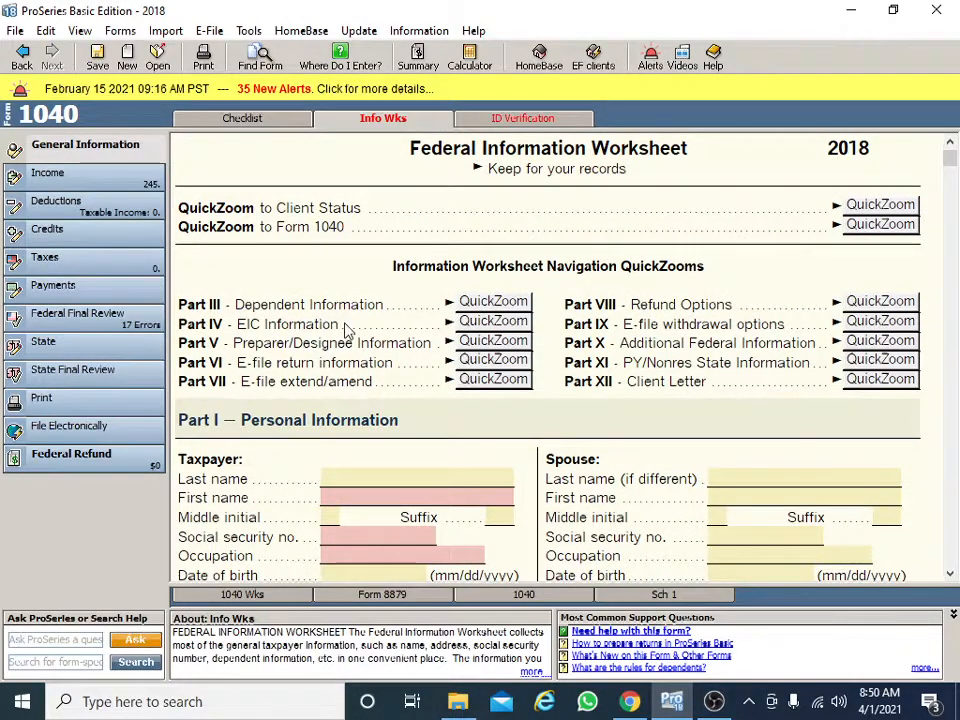
pyautogui.scroll(-3, 330, 360)
pyautogui.click(370, 369)
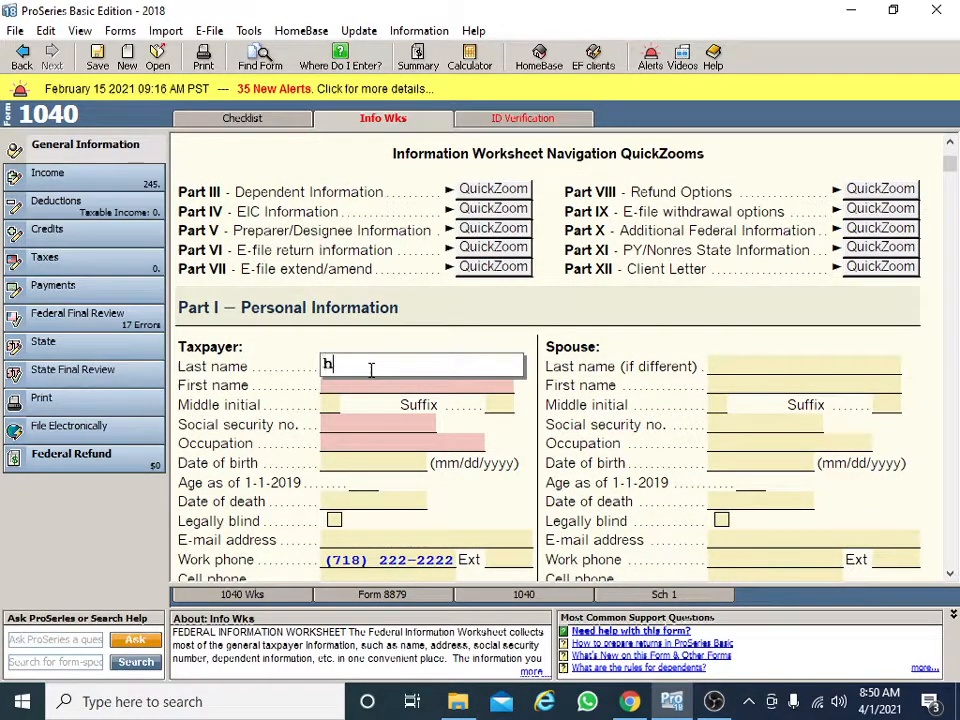
pyautogui.write('john')
pyautogui.press('Return')
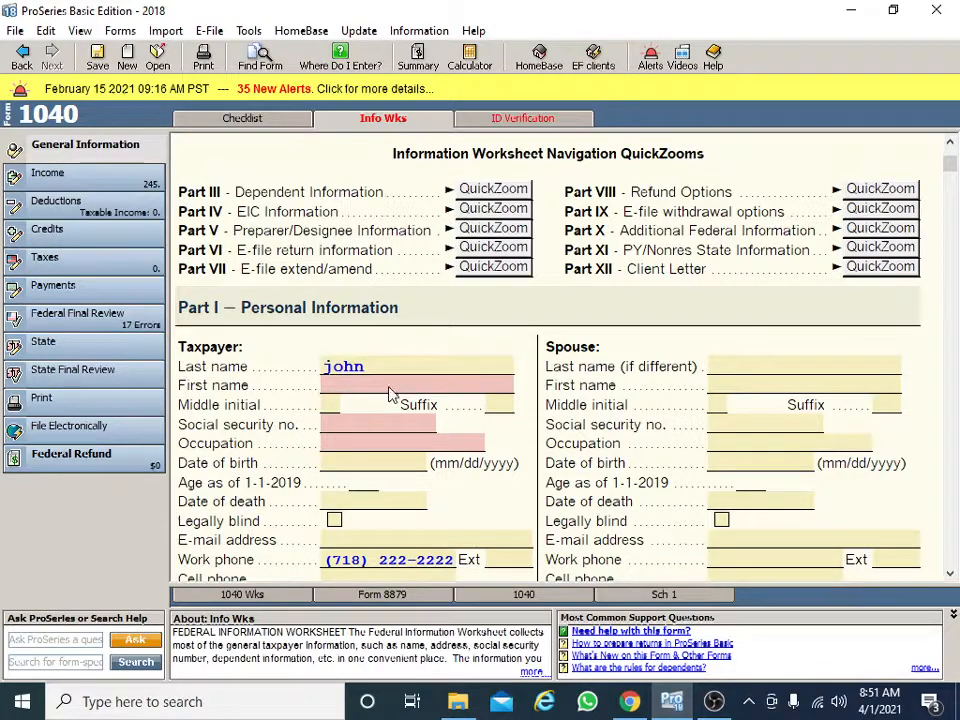
pyautogui.click(384, 388)
pyautogui.write('doe')
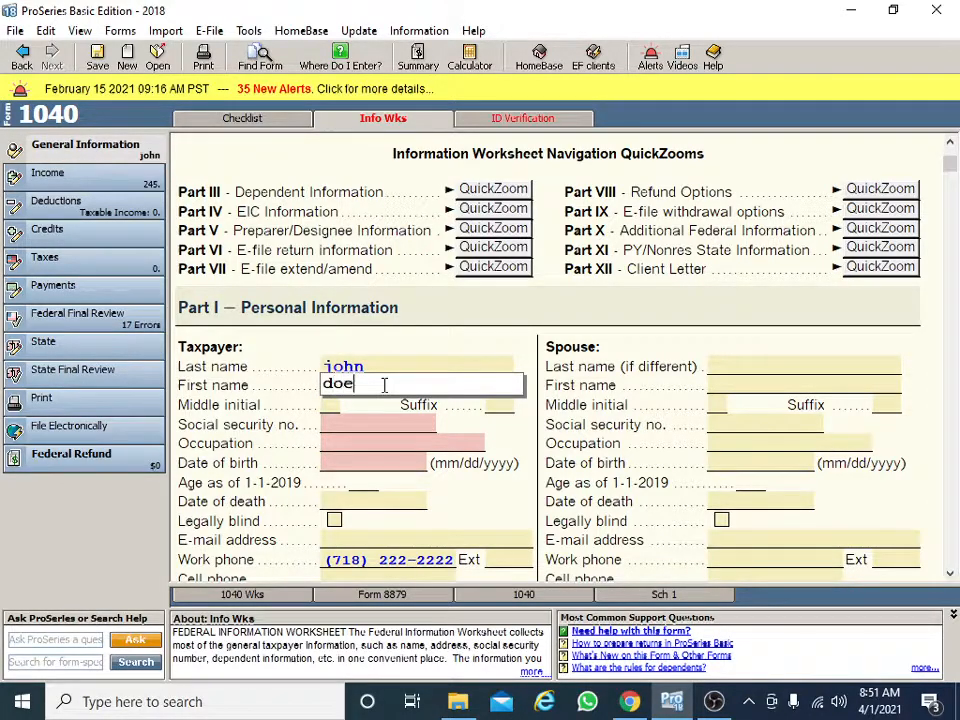
pyautogui.press('Return')
# Swap the taxpayer's names by re-entering the correct surname as last name and given name as first name.
pyautogui.scroll(-1, 388, 400)
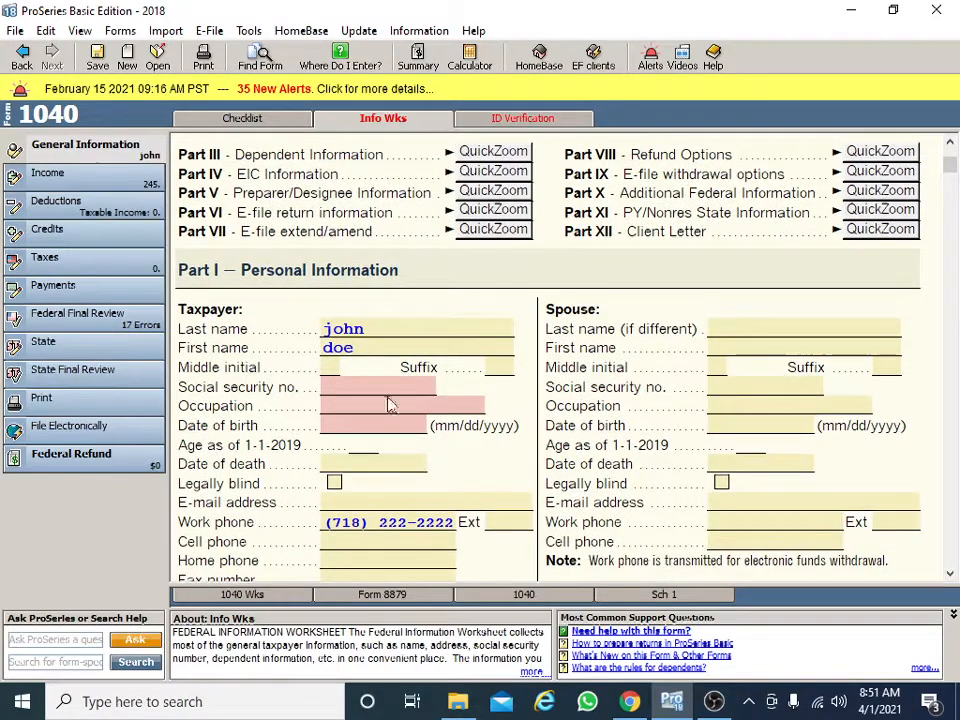
pyautogui.click(348, 334)
pyautogui.write('doe')
pyautogui.click(362, 352)
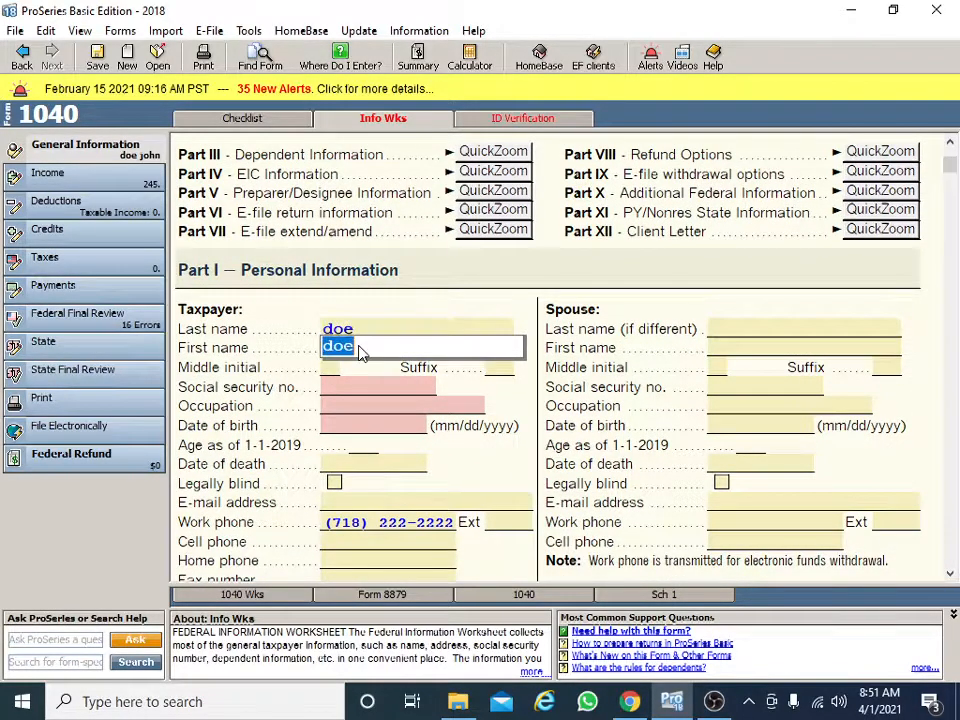
pyautogui.write('john')
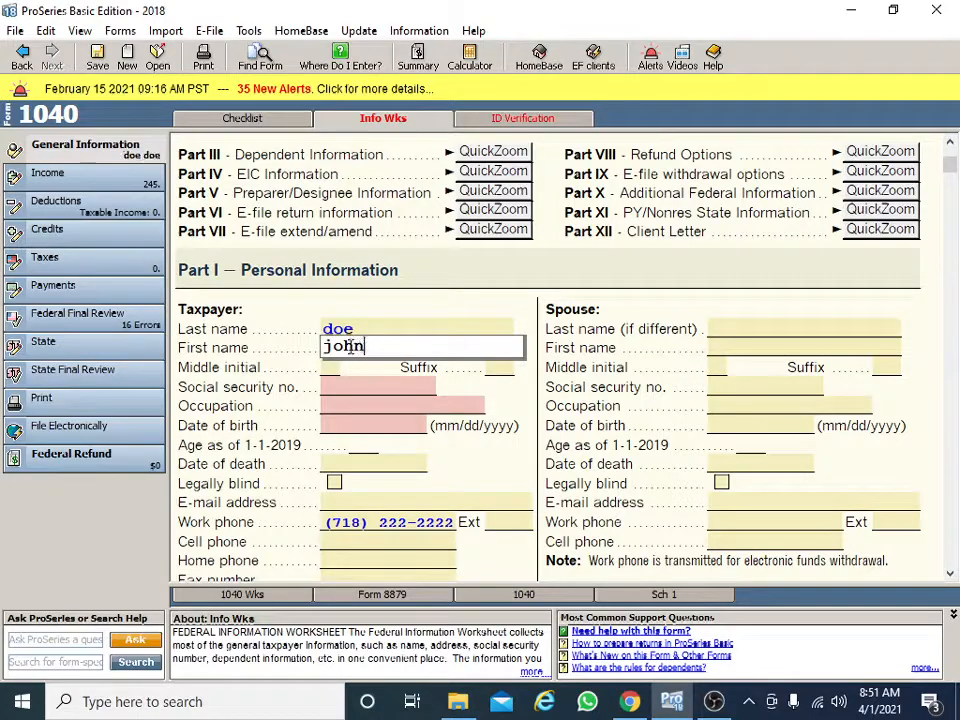
pyautogui.press('Return')
# Try to enter the taxpayer's social security number and dismiss the error alert.
pyautogui.click(369, 392)
pyautogui.write('021-00-0123')
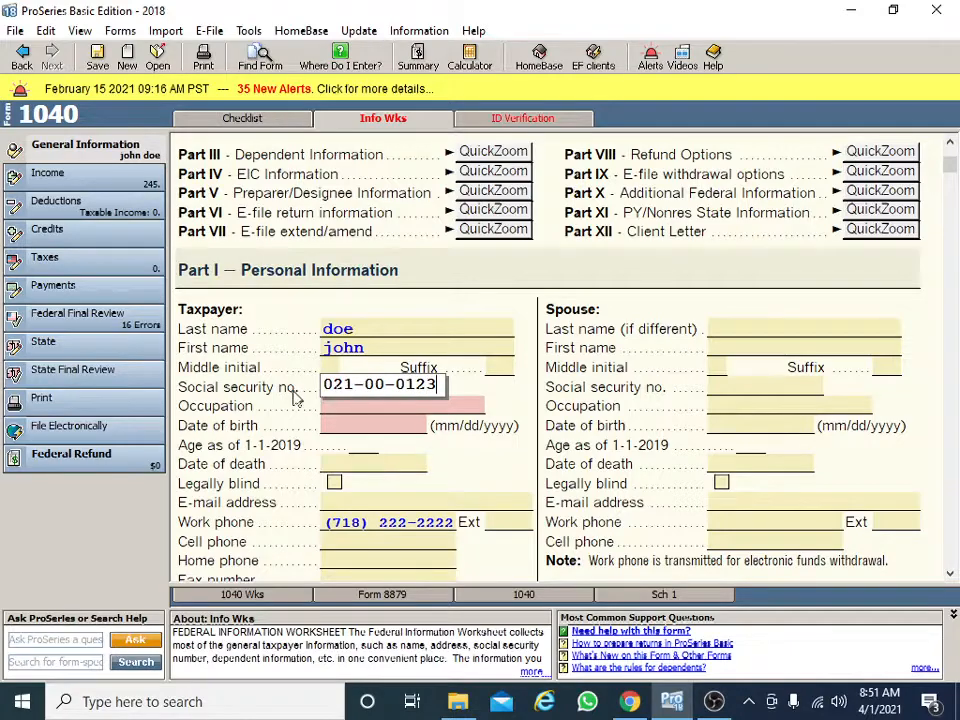
pyautogui.press('Return')
pyautogui.click(370, 406)
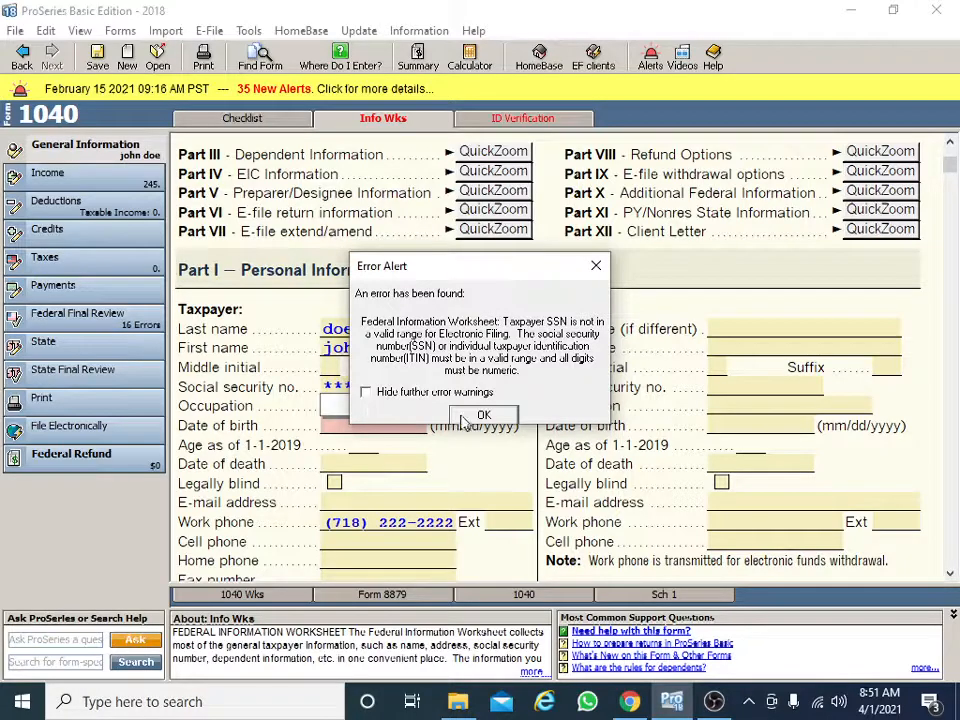
pyautogui.click(478, 417)
# Replace the taxpayer's social security number with one in the valid range for electronic filing.
pyautogui.click(422, 390)
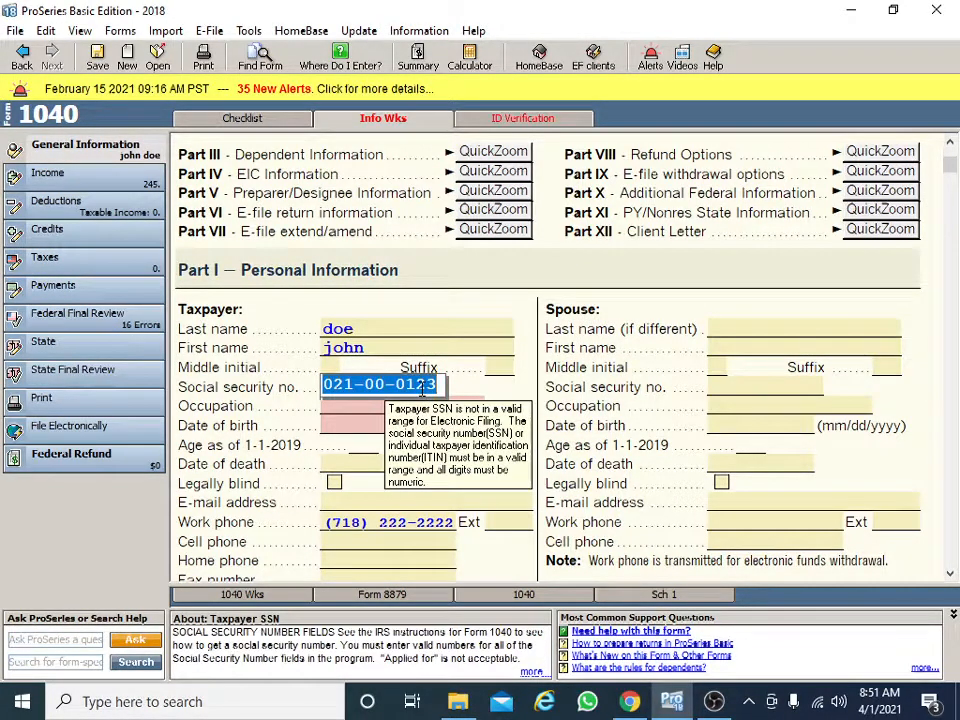
pyautogui.write('105')
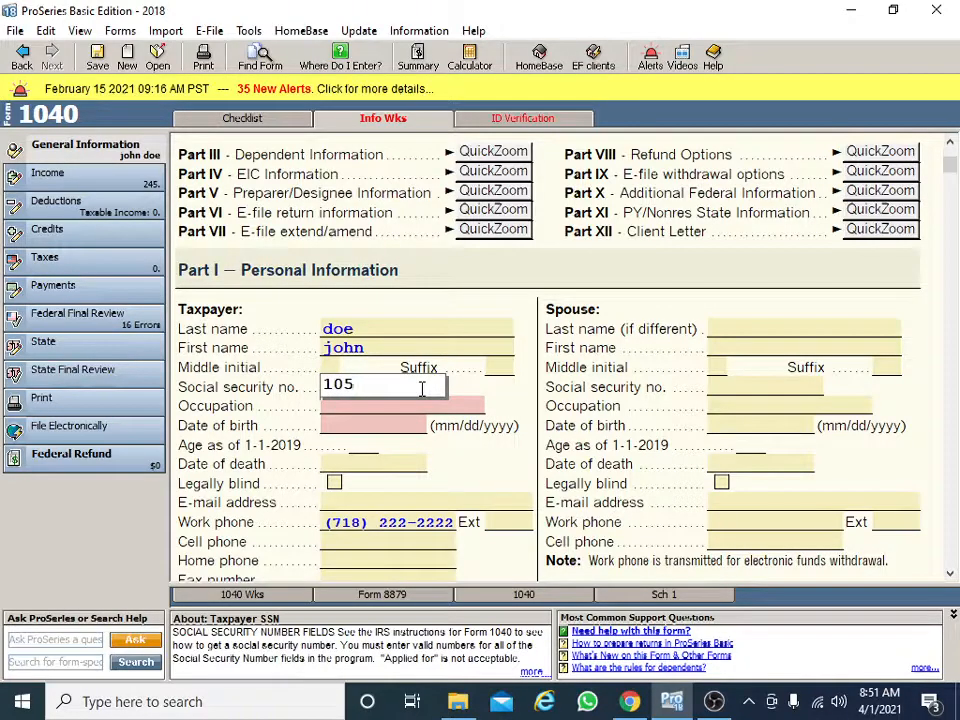
pyautogui.write('-22-0011')
pyautogui.press('Tab')
# Set the taxpayer's occupation to "store worker" and enter the date of birth.
pyautogui.click(440, 407)
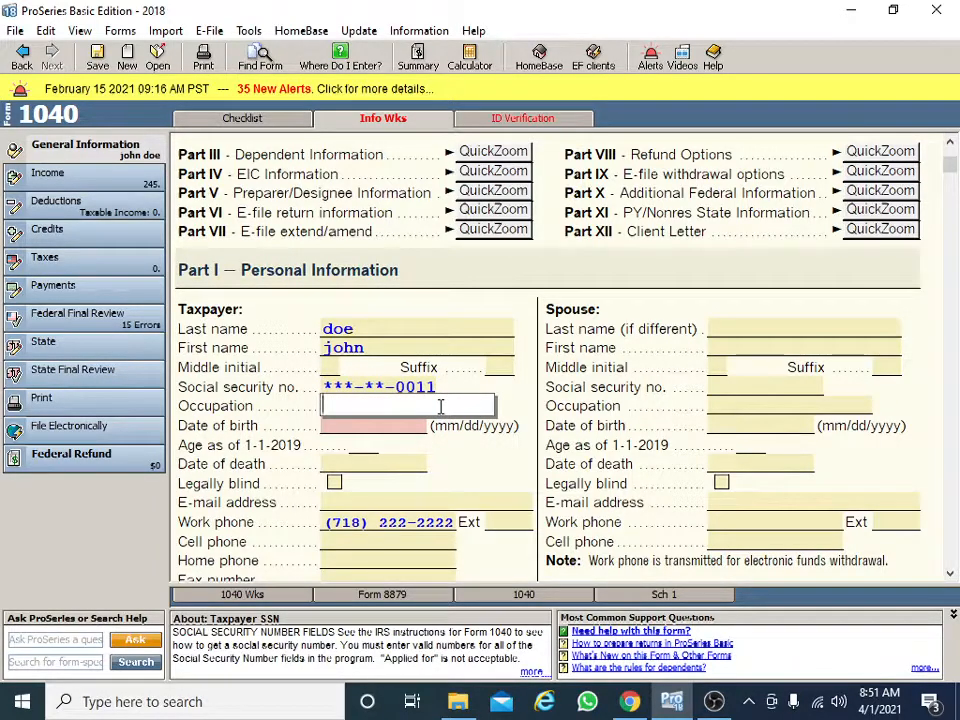
pyautogui.write('store worker')
pyautogui.click(401, 435)
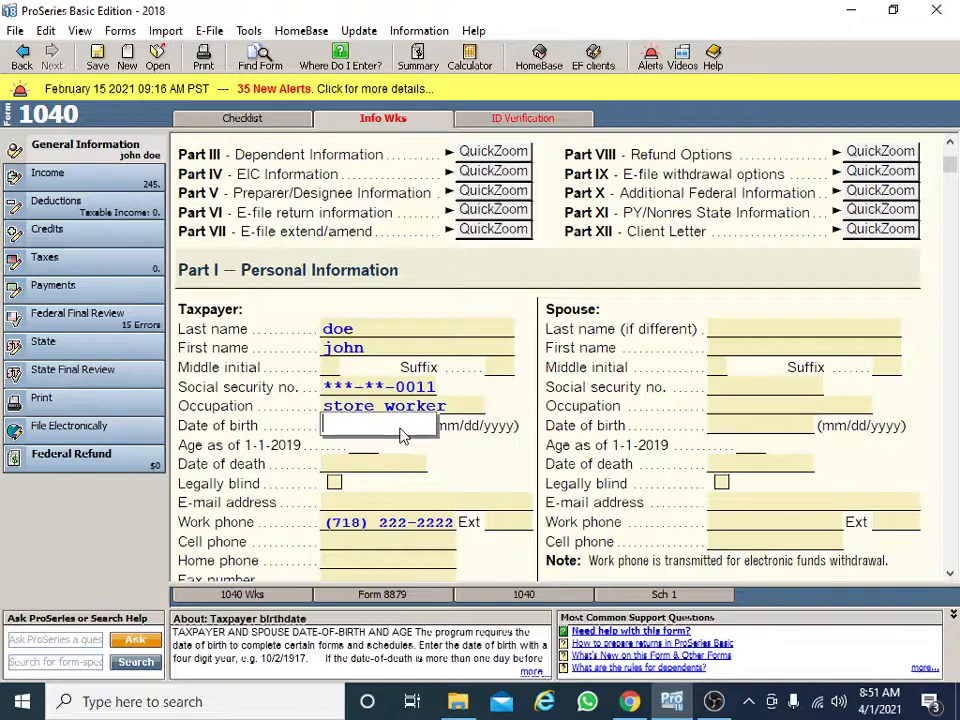
pyautogui.write('01/01/1991')
pyautogui.press('Tab')
# Fill in the taxpayer's US street address and city, and set the state to NJ.
pyautogui.scroll(-1, 390, 470)
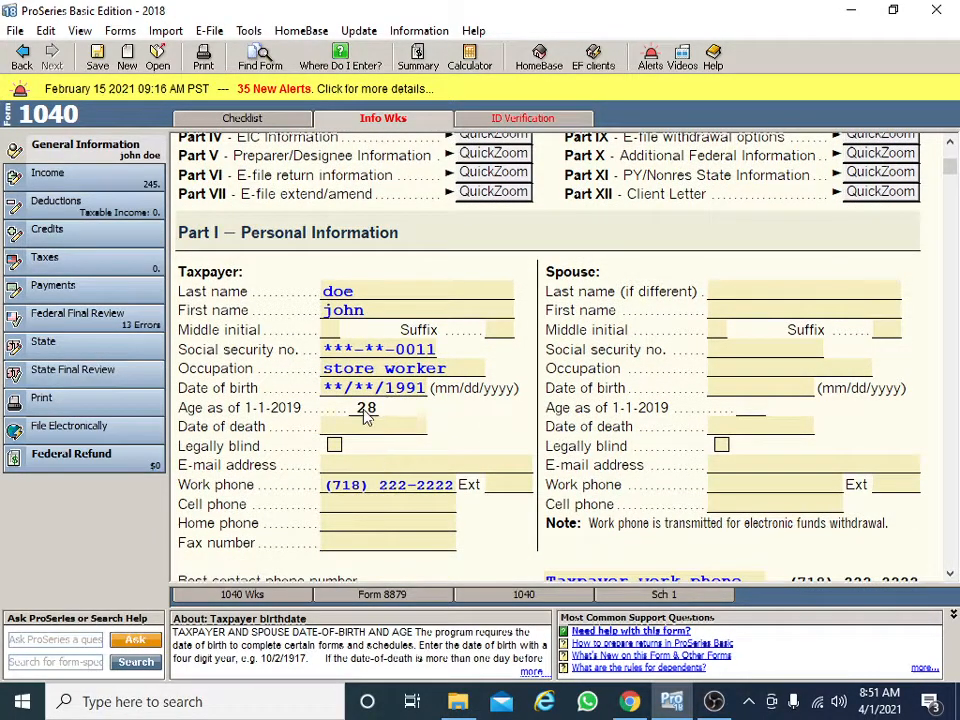
pyautogui.scroll(-1, 360, 425)
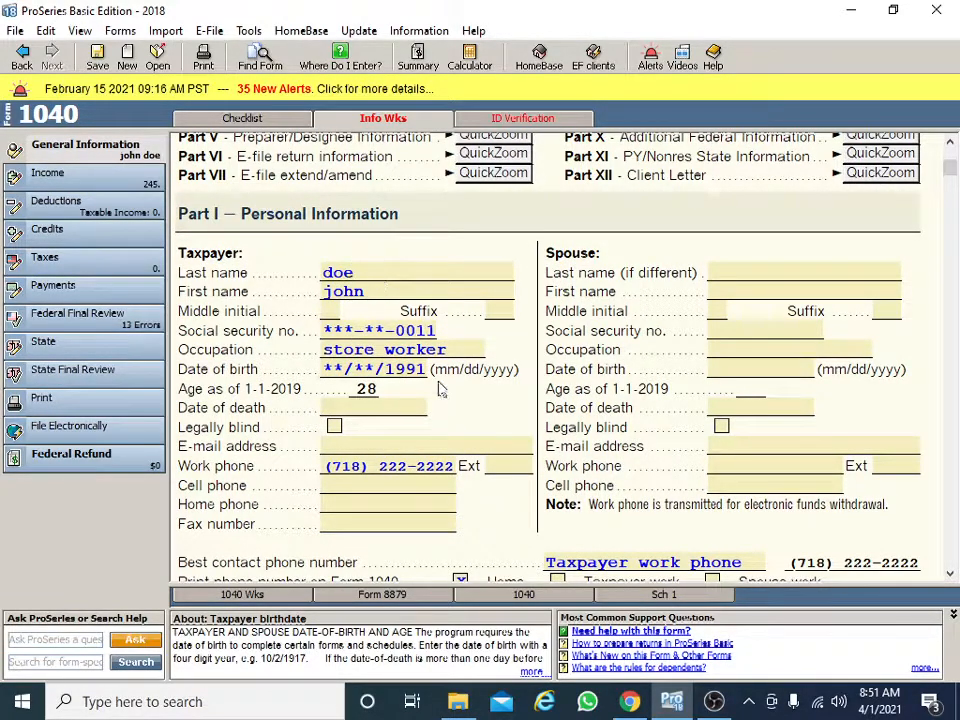
pyautogui.scroll(-3, 362, 400)
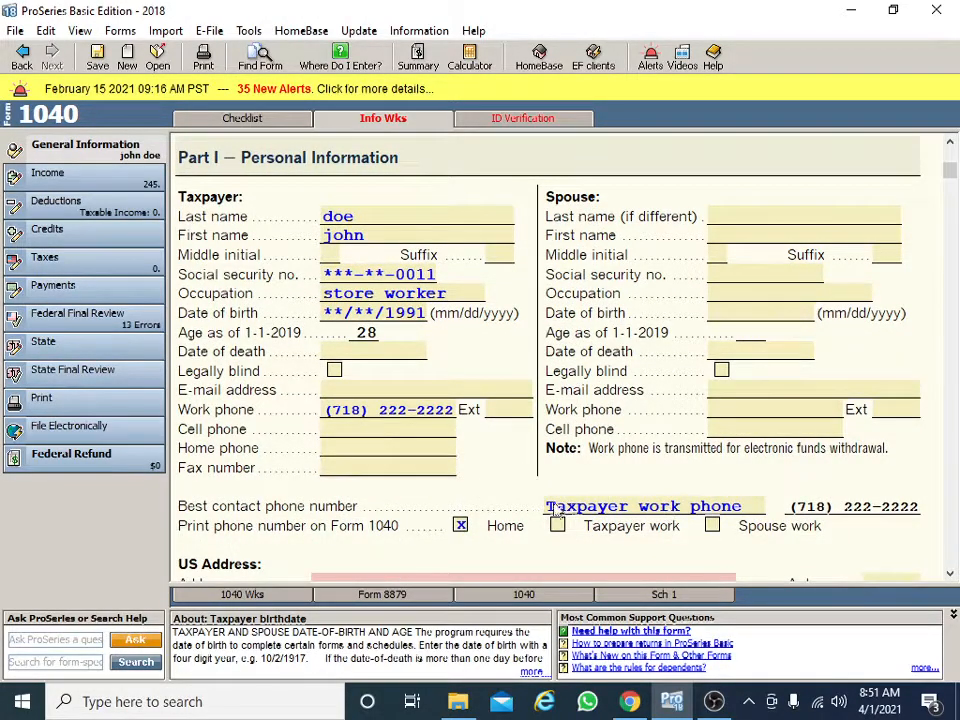
pyautogui.scroll(-3, 520, 465)
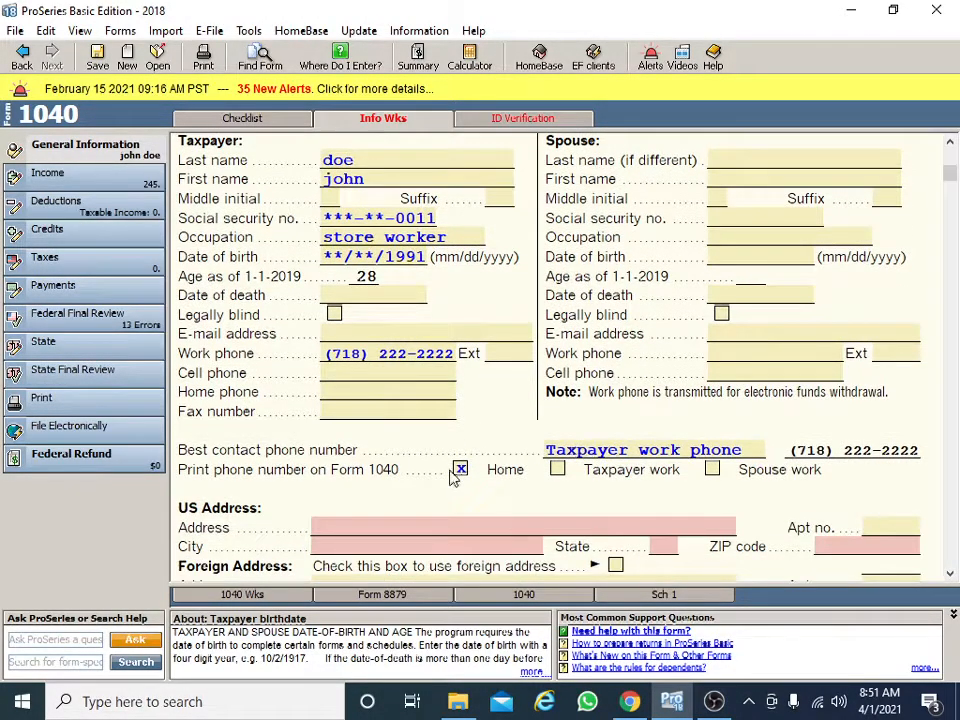
pyautogui.click(436, 530)
pyautogui.write('123 anywhere street')
pyautogui.click(401, 548)
pyautogui.write('bronx')
pyautogui.click(658, 545)
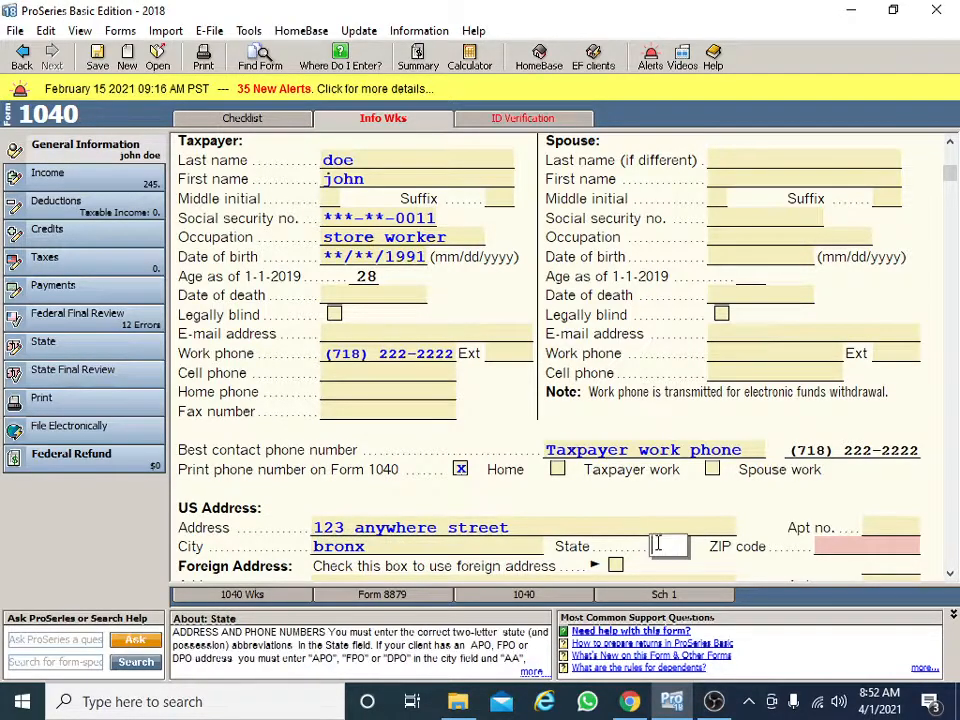
pyautogui.write('NJ')
# Examine the ZIP code, foreign address and remaining fields of the Federal Information Worksheet.
pyautogui.scroll(-1, 836, 548)
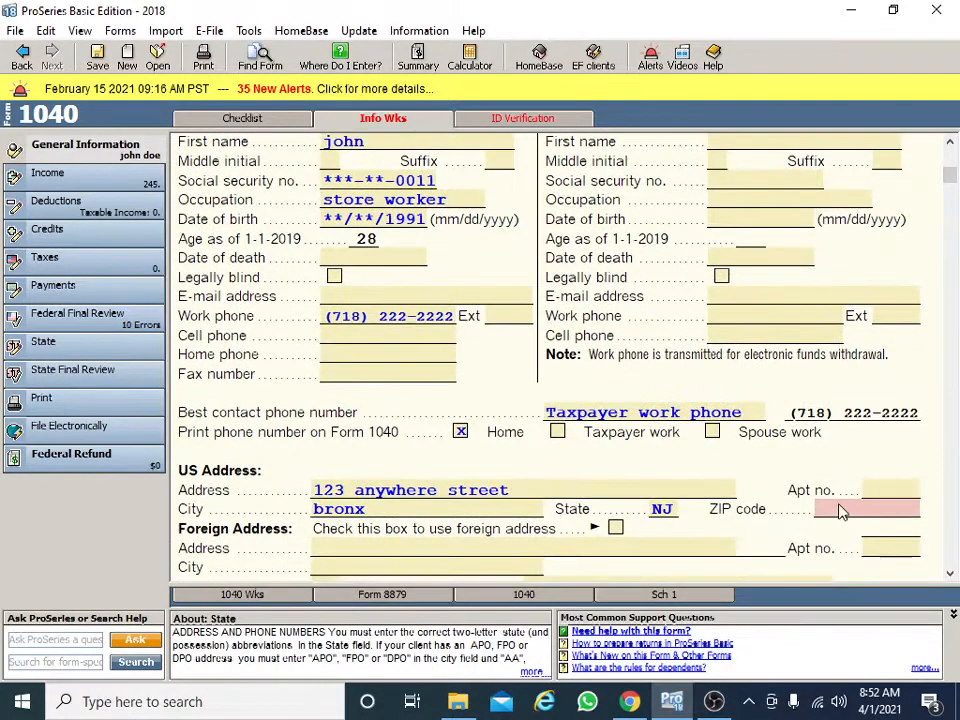
pyautogui.scroll(-1, 855, 508)
pyautogui.click(861, 471)
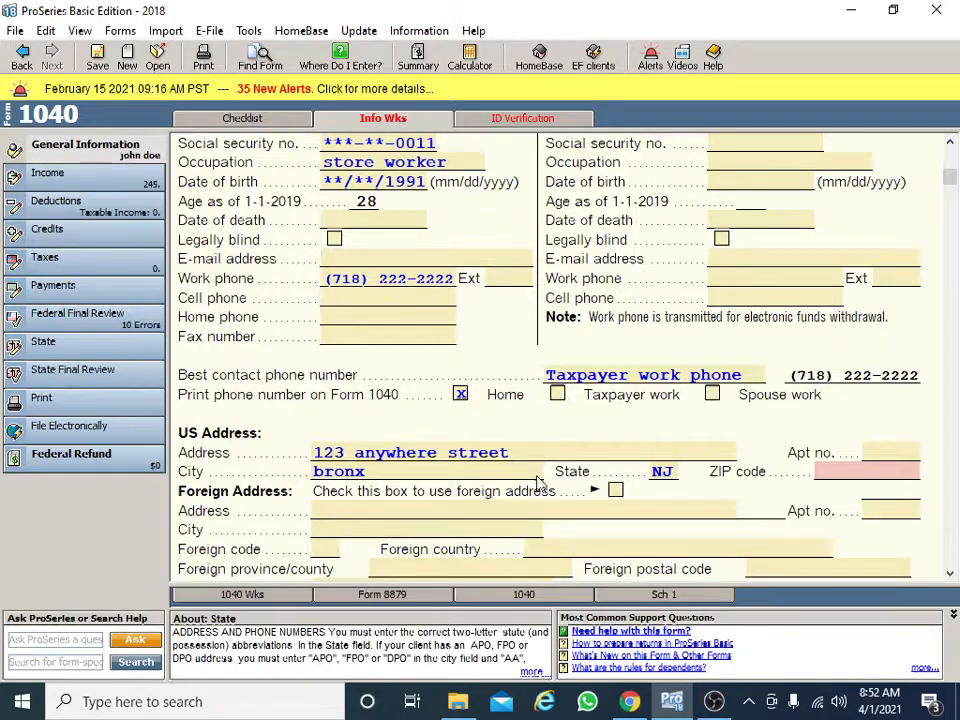
pyautogui.scroll(-1, 750, 577)
pyautogui.scroll(-1, 714, 497)
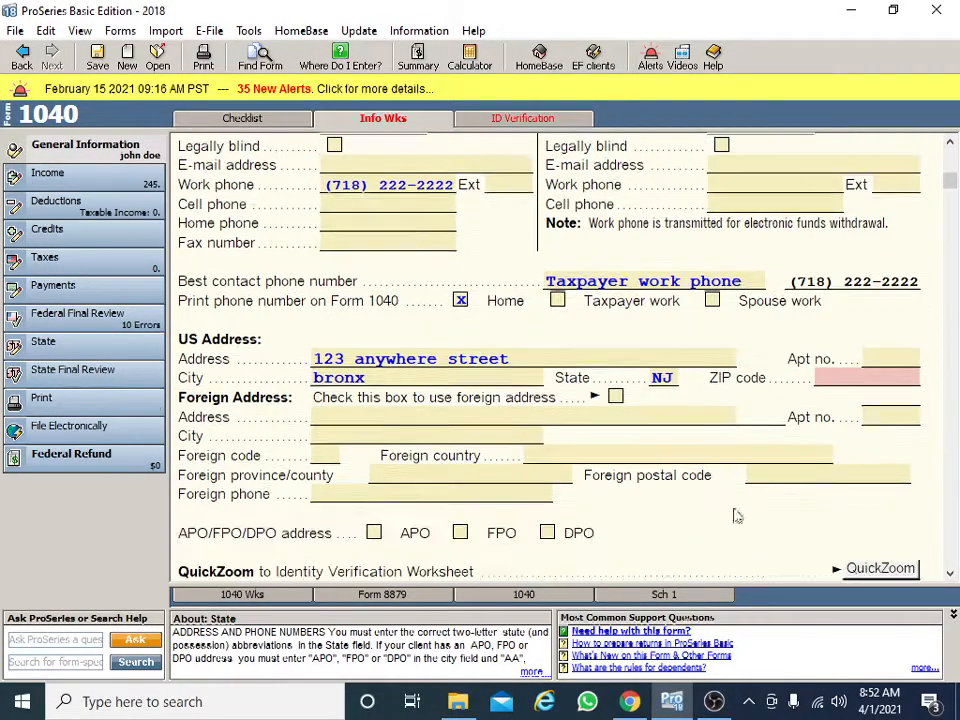
pyautogui.scroll(-1, 378, 422)
pyautogui.scroll(-4, 378, 422)
pyautogui.scroll(8, 378, 422)
pyautogui.scroll(5, 420, 450)
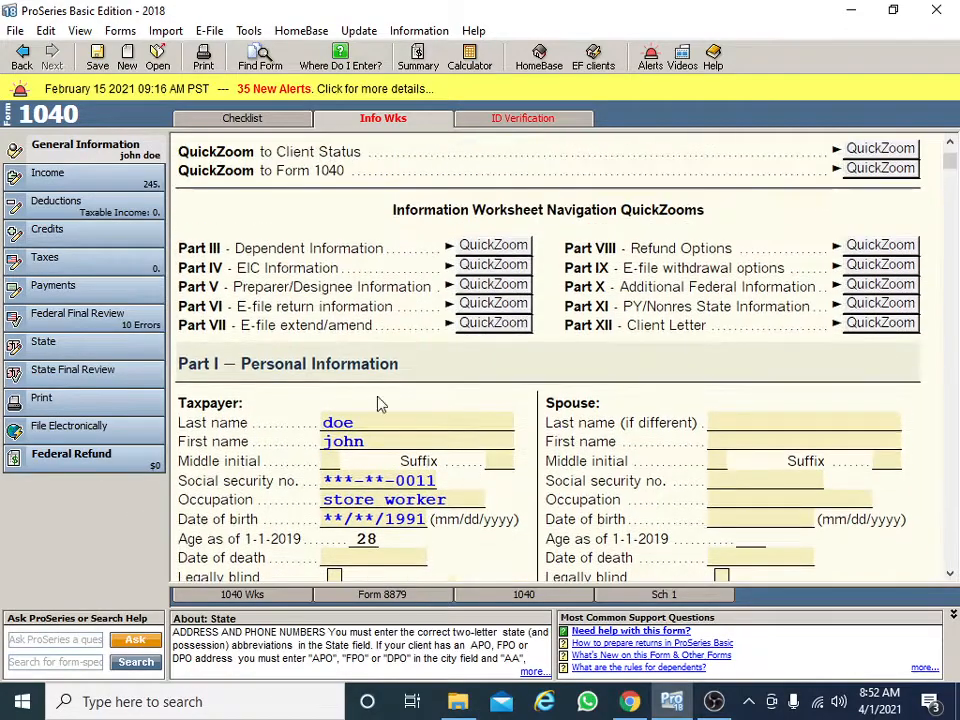
# Open the Form W-2 Worksheet among the income forms and enter the employer's EIN.
pyautogui.click(118, 186)
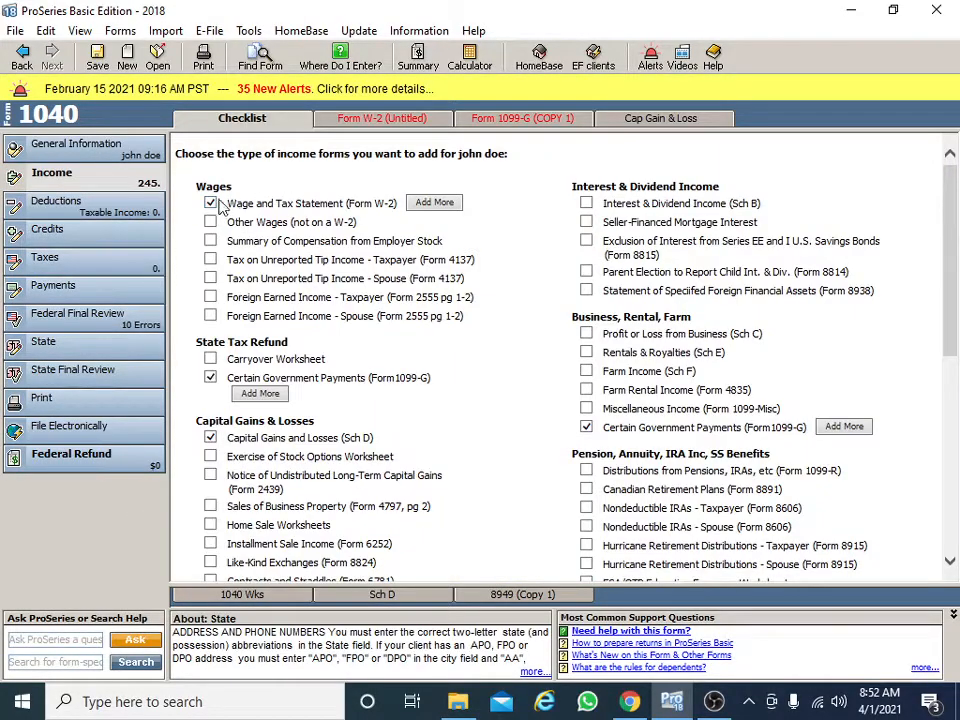
pyautogui.click(356, 124)
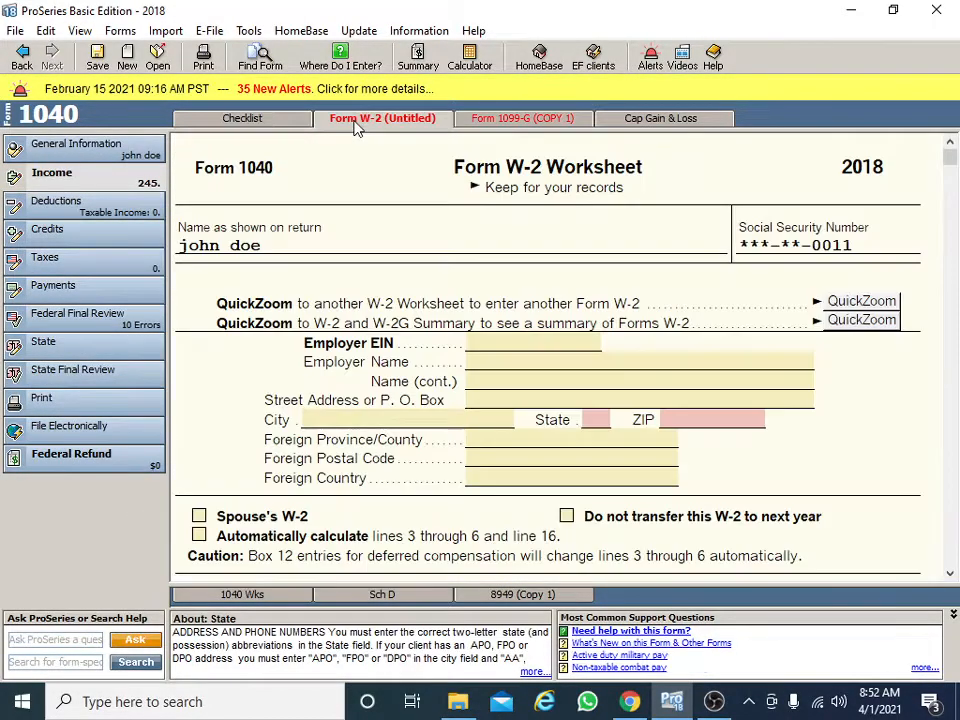
pyautogui.click(489, 344)
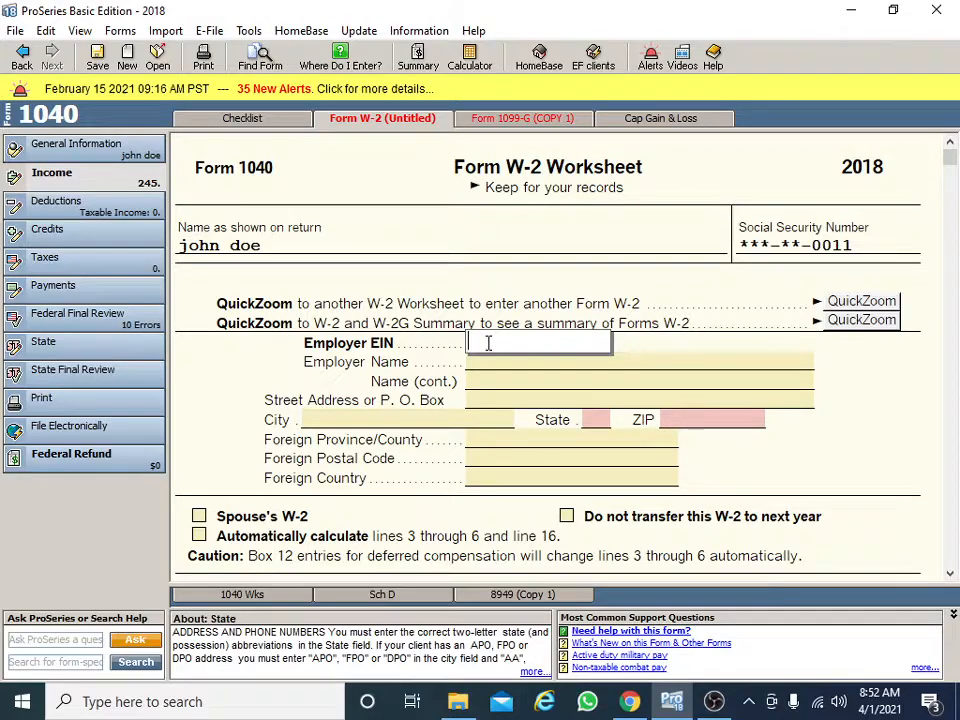
pyautogui.write('12-3546213')
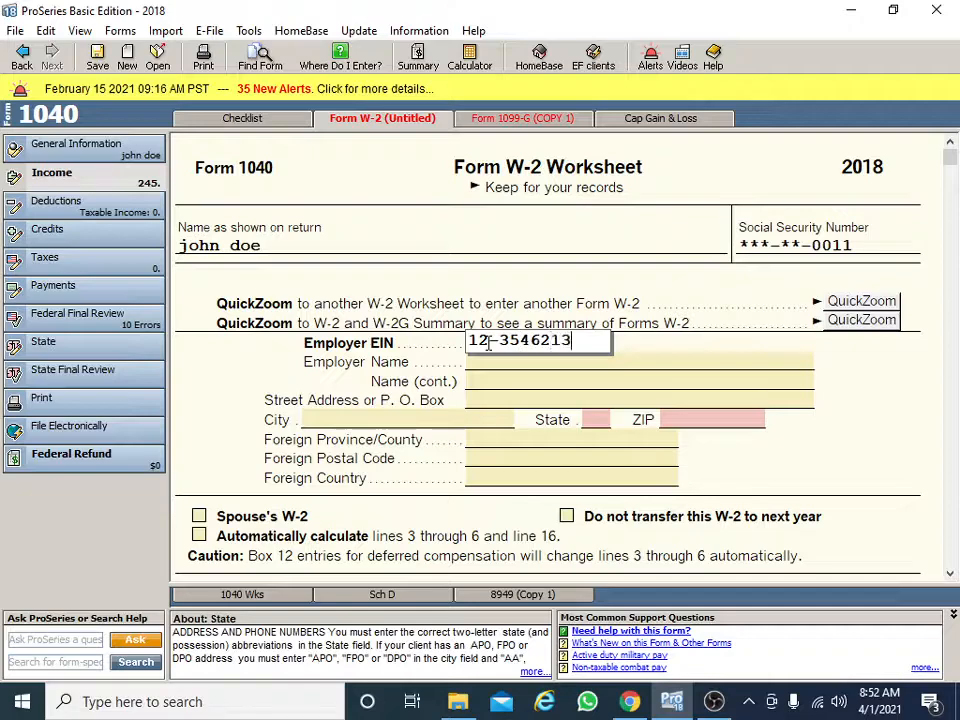
pyautogui.click(393, 352)
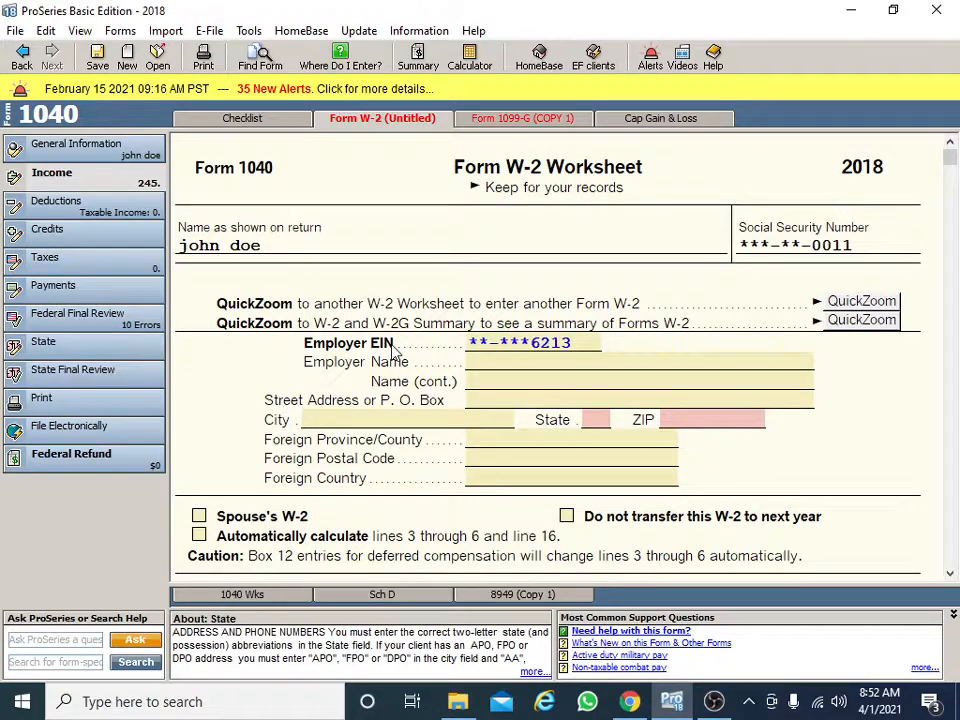
# Enter JOHN STORE as the employer name and put the employer's street address on the name continuation line.
pyautogui.click(508, 362)
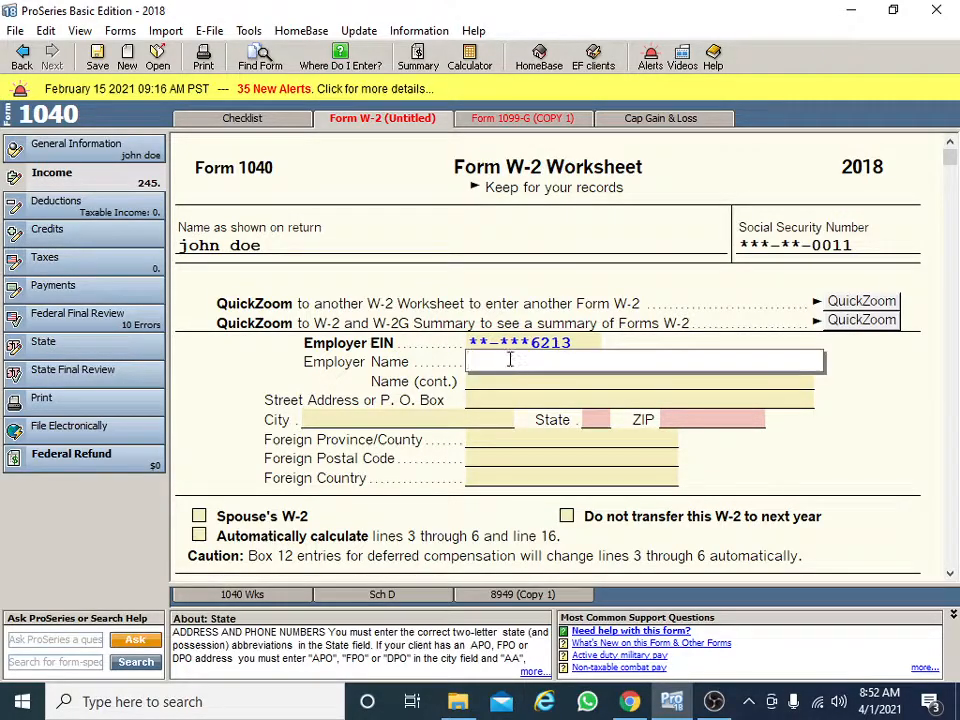
pyautogui.write('JOHN STORE')
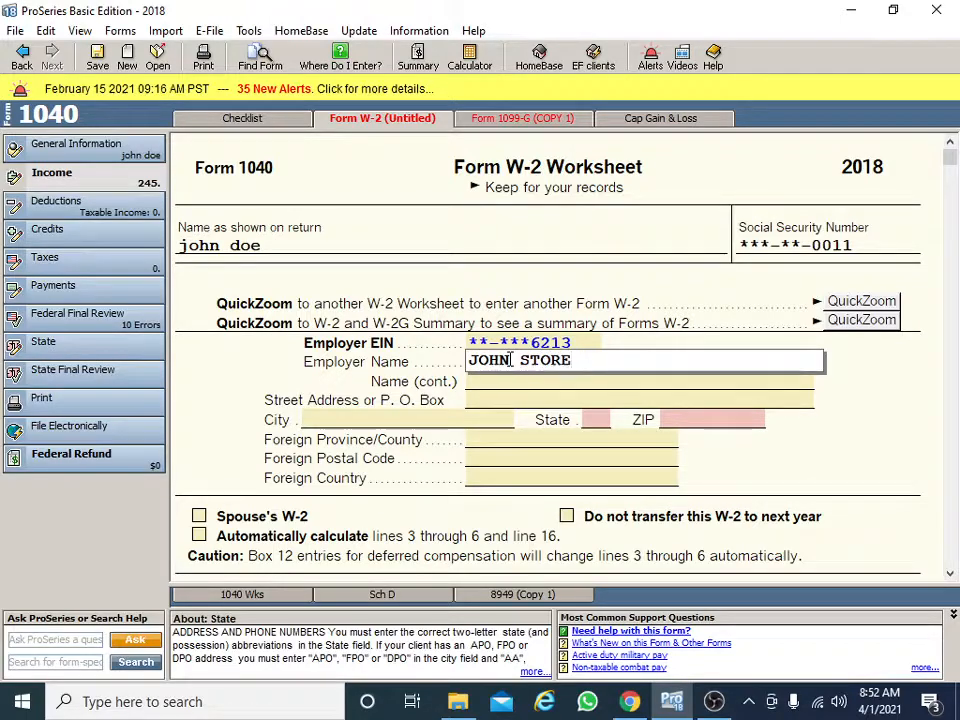
pyautogui.click(484, 380)
pyautogui.write('123 ANYWHERE ST')
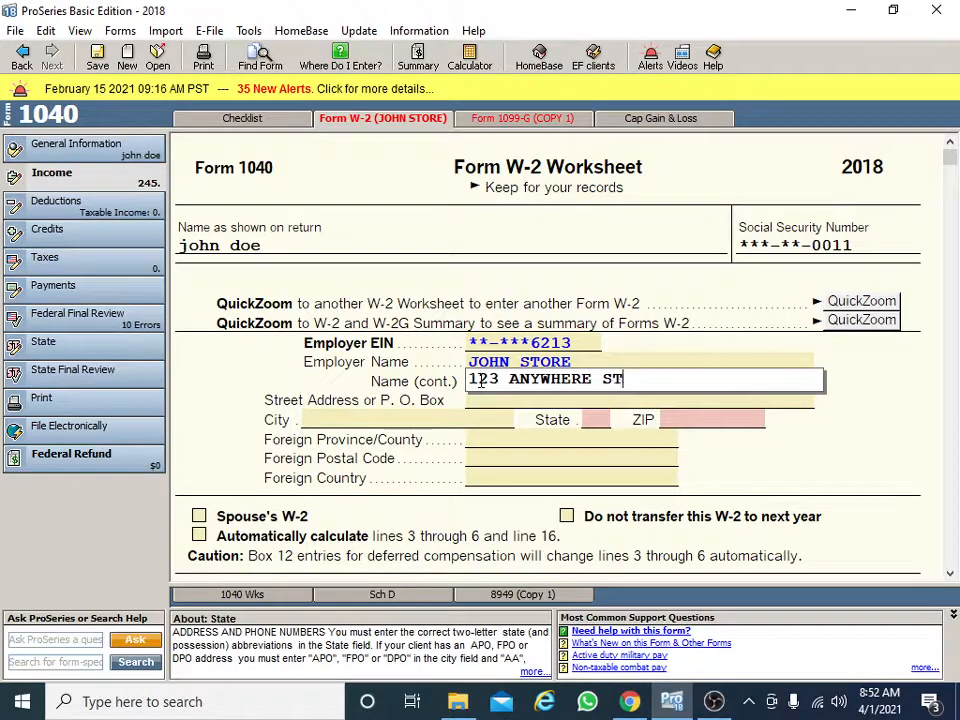
pyautogui.write('REET')
pyautogui.click(391, 414)
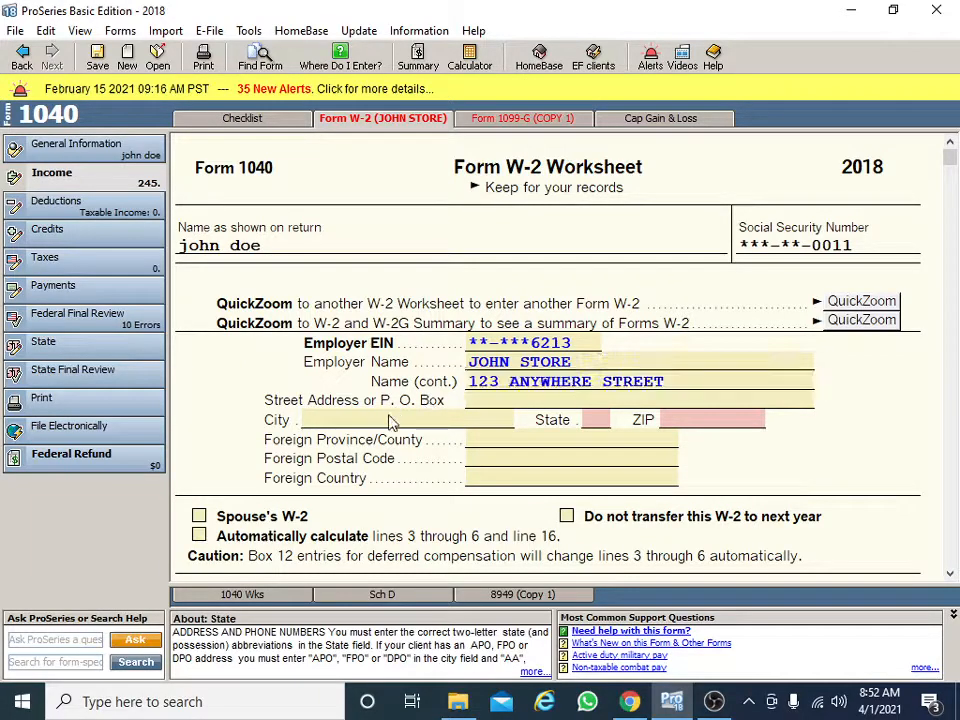
# Set the employer's city to BRONX and state to NJ on the Form W-2 Worksheet.
pyautogui.click(391, 421)
pyautogui.write('BRONX')
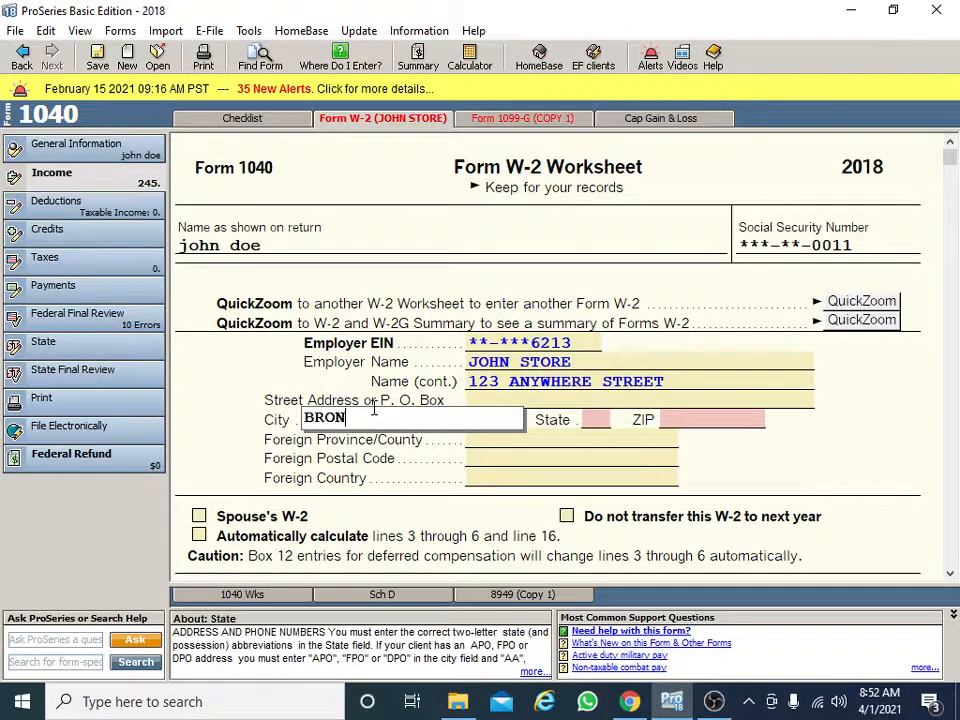
pyautogui.click(602, 406)
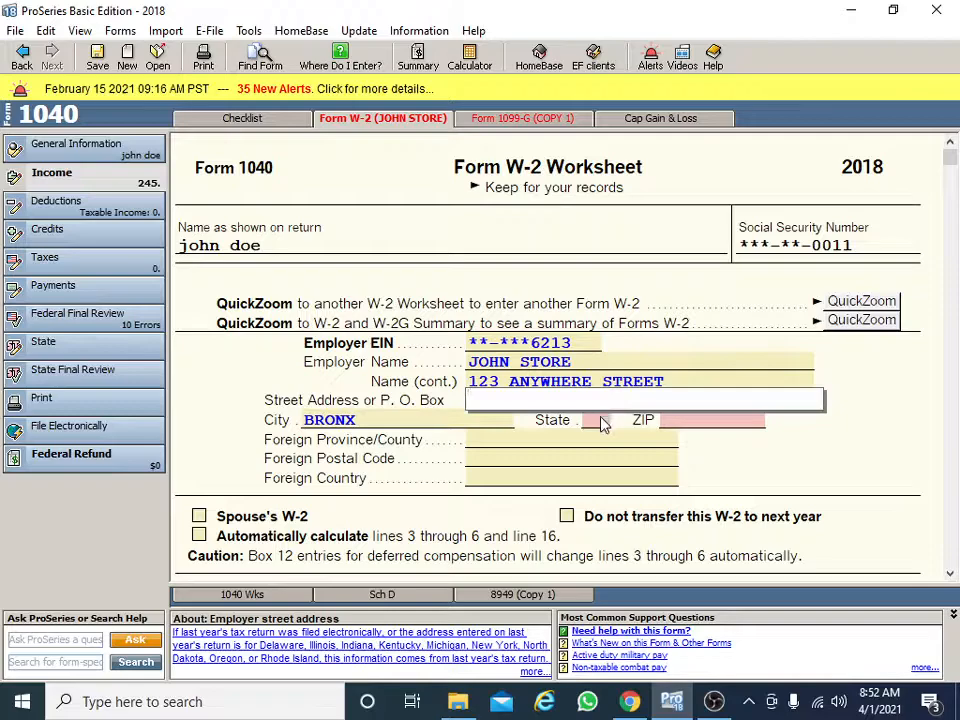
pyautogui.click(602, 421)
pyautogui.write('NY')
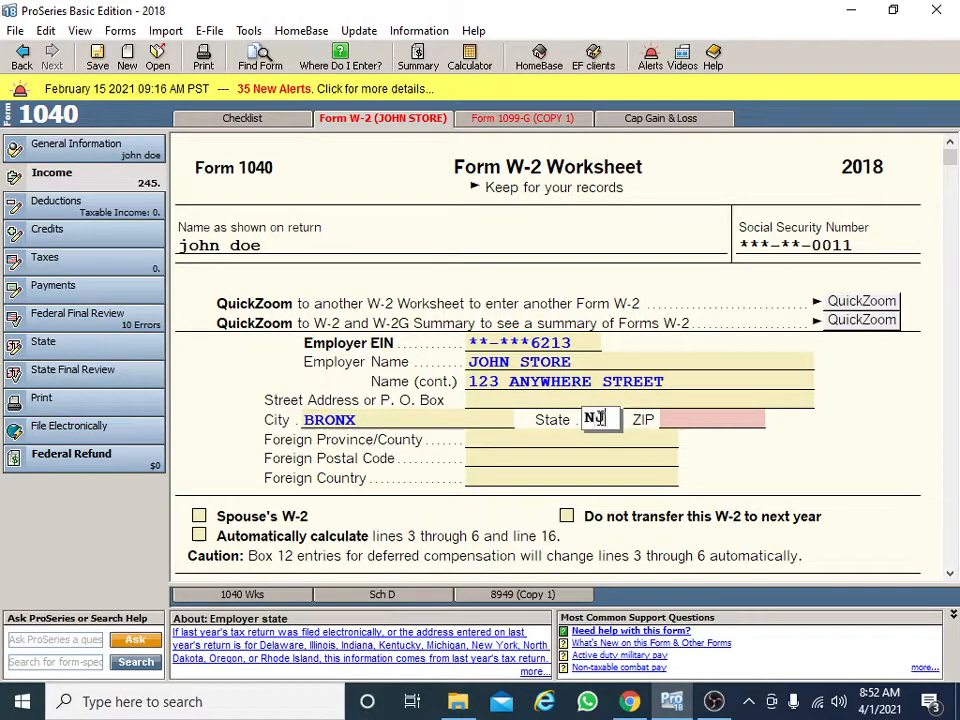
# Set wages, tips and other compensation in box 1 of the Form W-2 Worksheet to 8251.
pyautogui.click(721, 467)
pyautogui.scroll(-1, 533, 500)
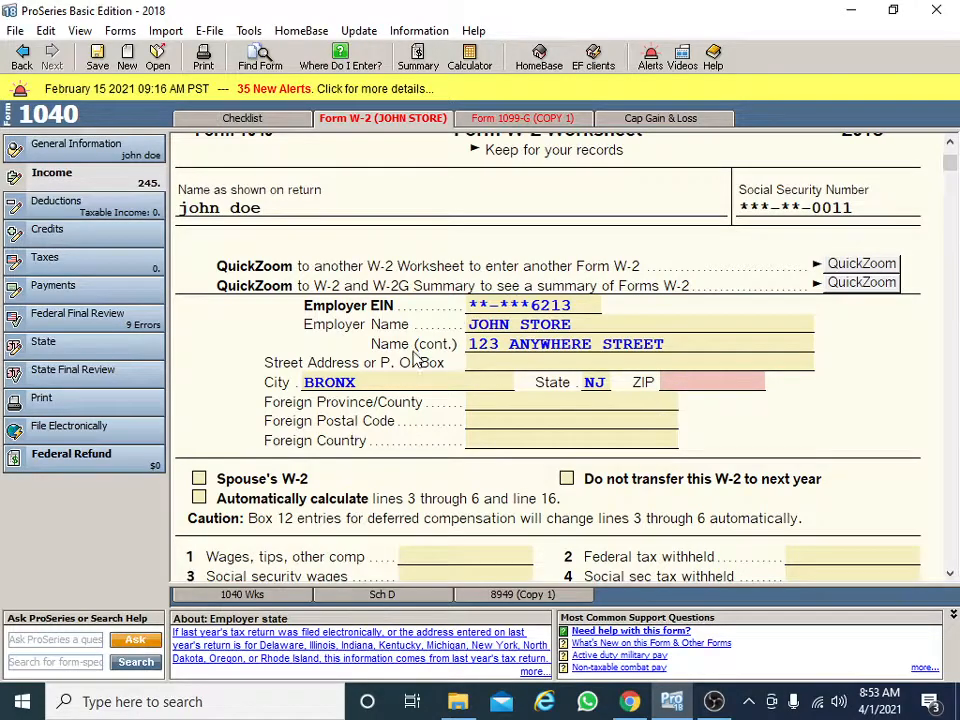
pyautogui.scroll(-1, 561, 381)
pyautogui.scroll(-2, 561, 381)
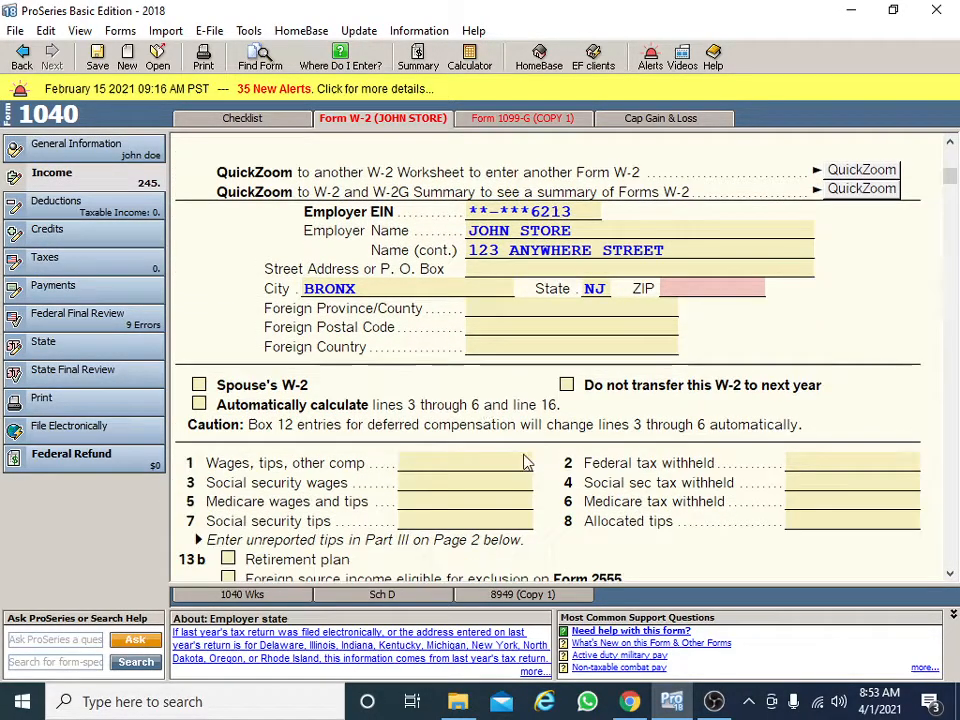
pyautogui.click(440, 460)
pyautogui.write('451')
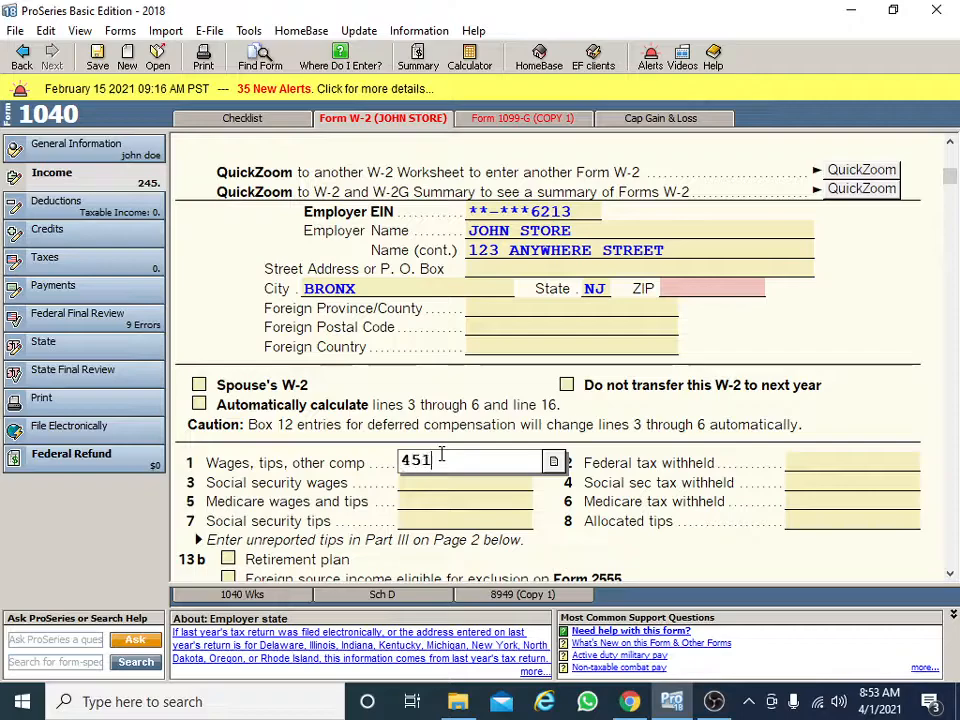
pyautogui.press('BackSpace')
pyautogui.press('BackSpace')
pyautogui.write('8251')
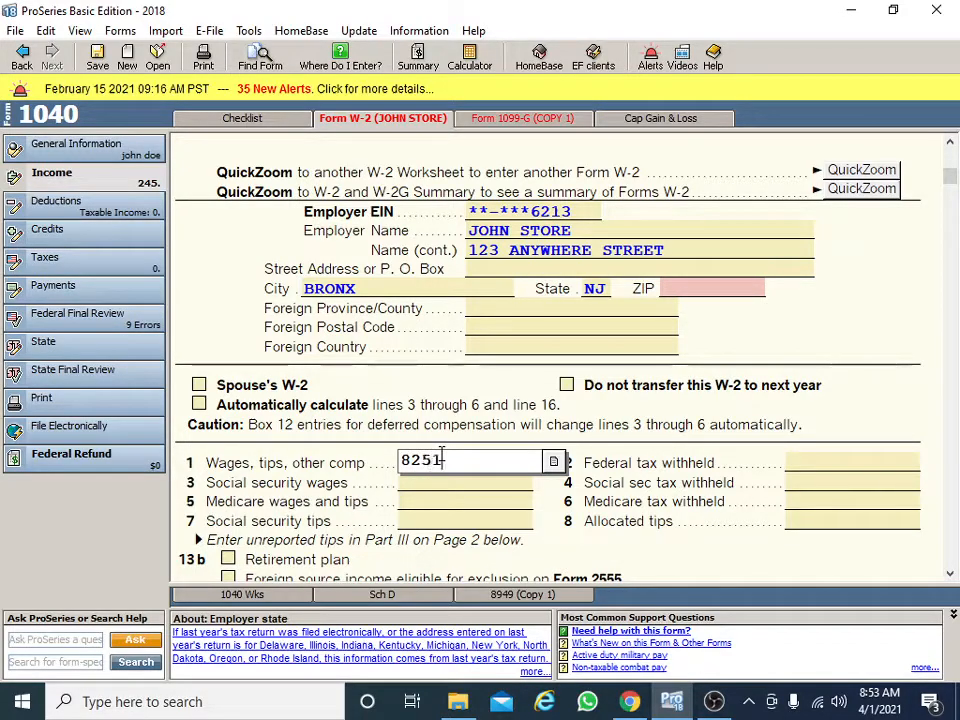
pyautogui.click(457, 441)
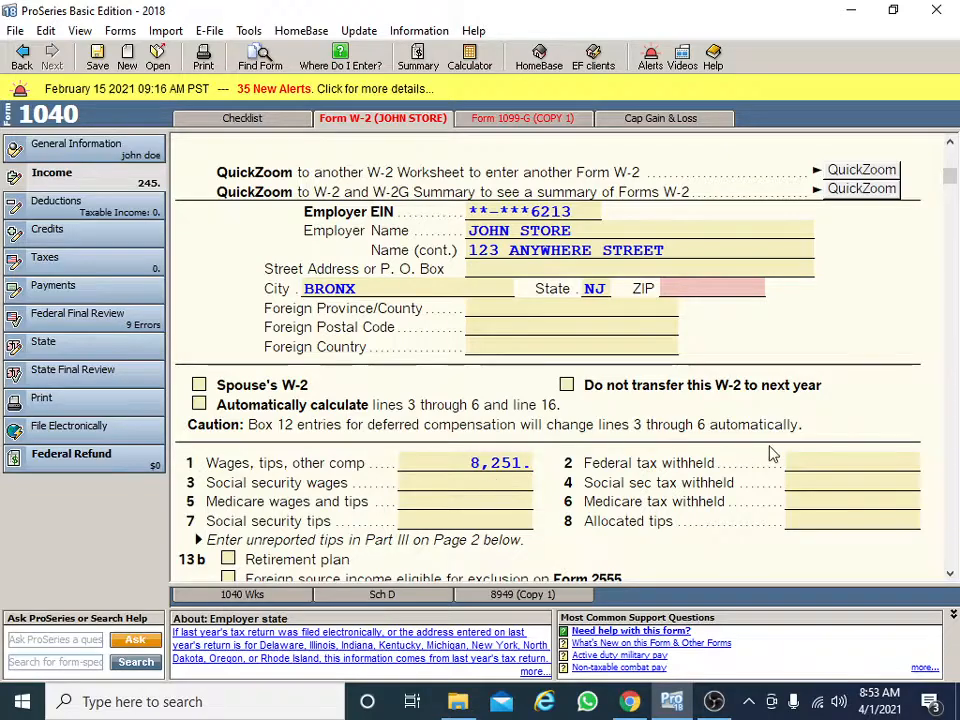
# Set the federal tax withheld in box 2 to 565.
pyautogui.click(821, 465)
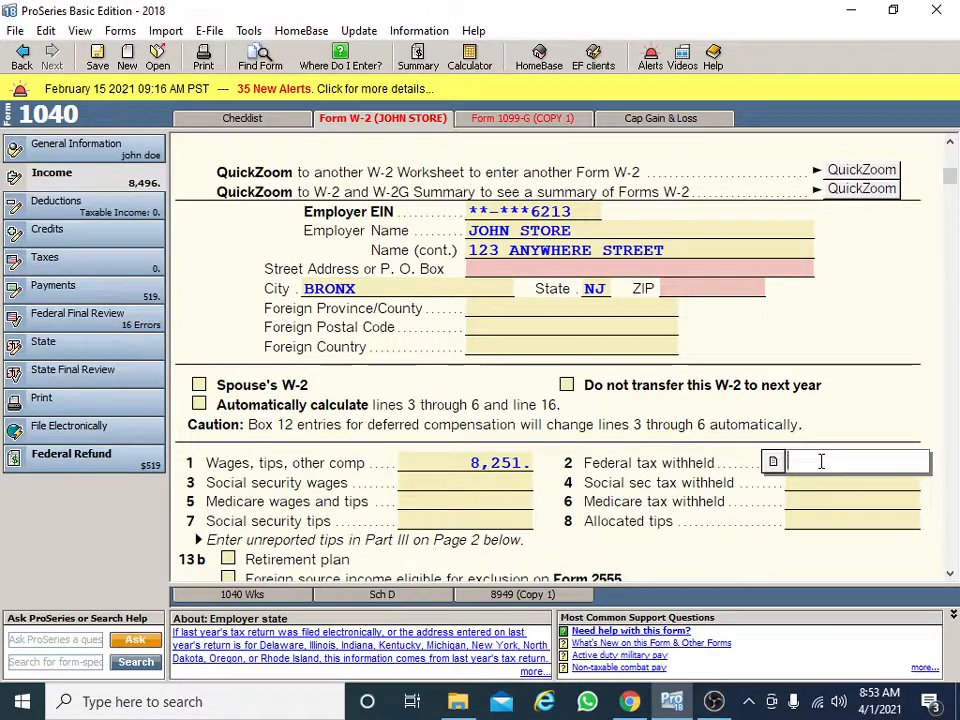
pyautogui.write('565')
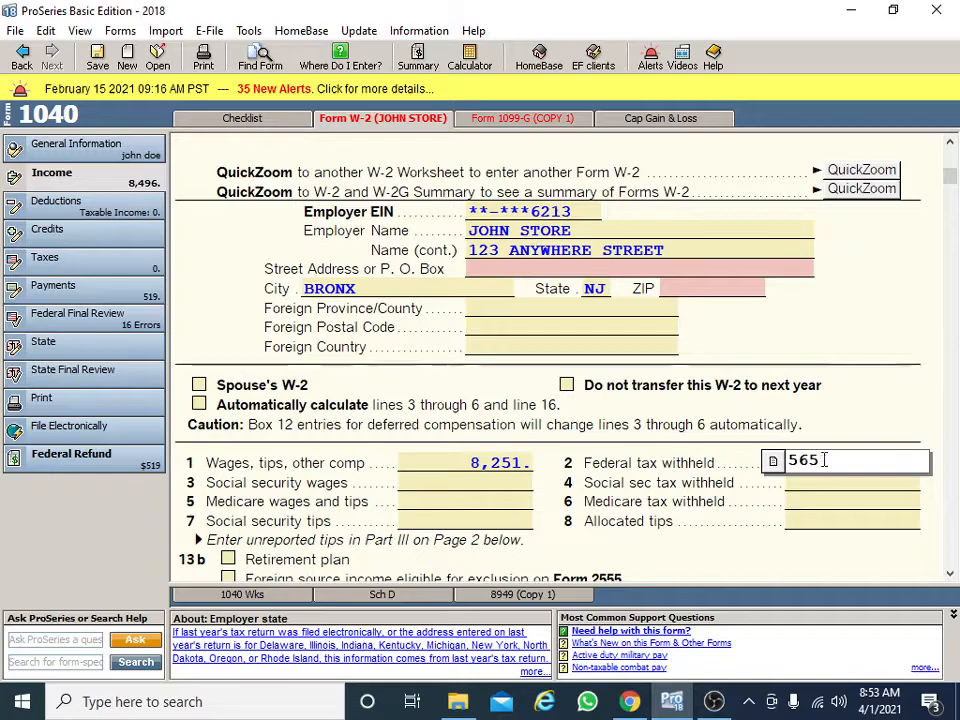
pyautogui.click(843, 424)
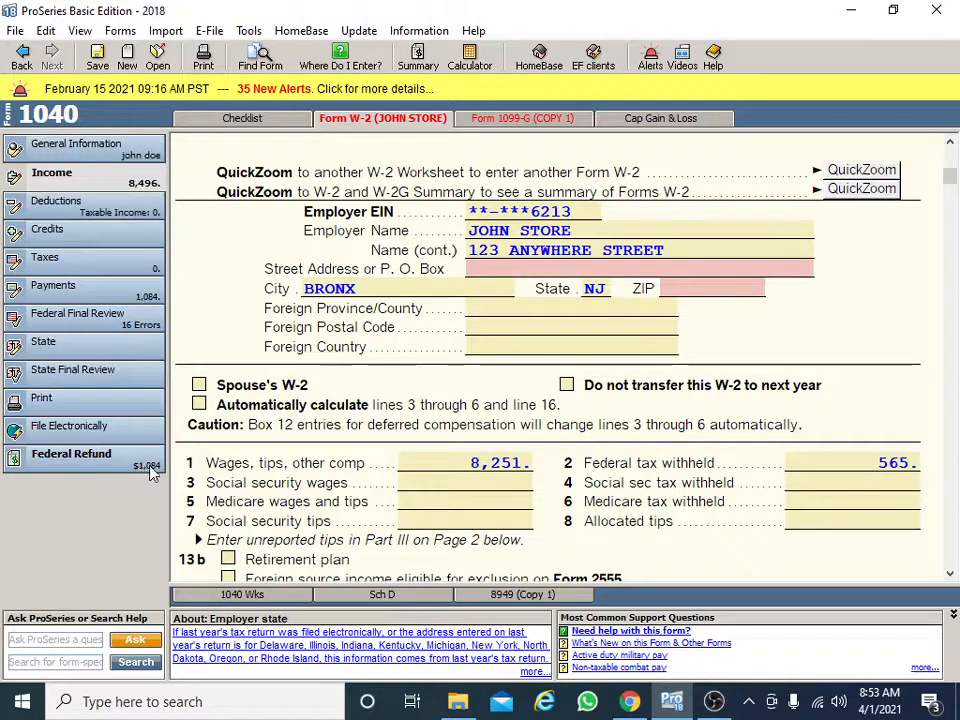
# Remove the Form 1099-G Worksheet (COPY 1) and Schedule D from the return.
pyautogui.rightClick(548, 121)
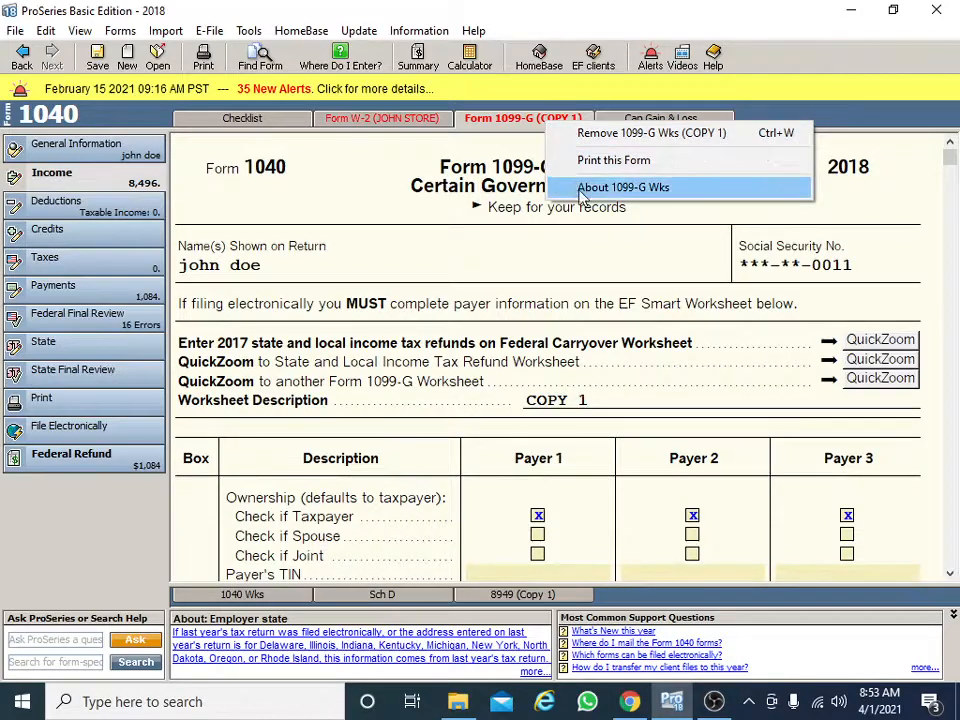
pyautogui.click(553, 136)
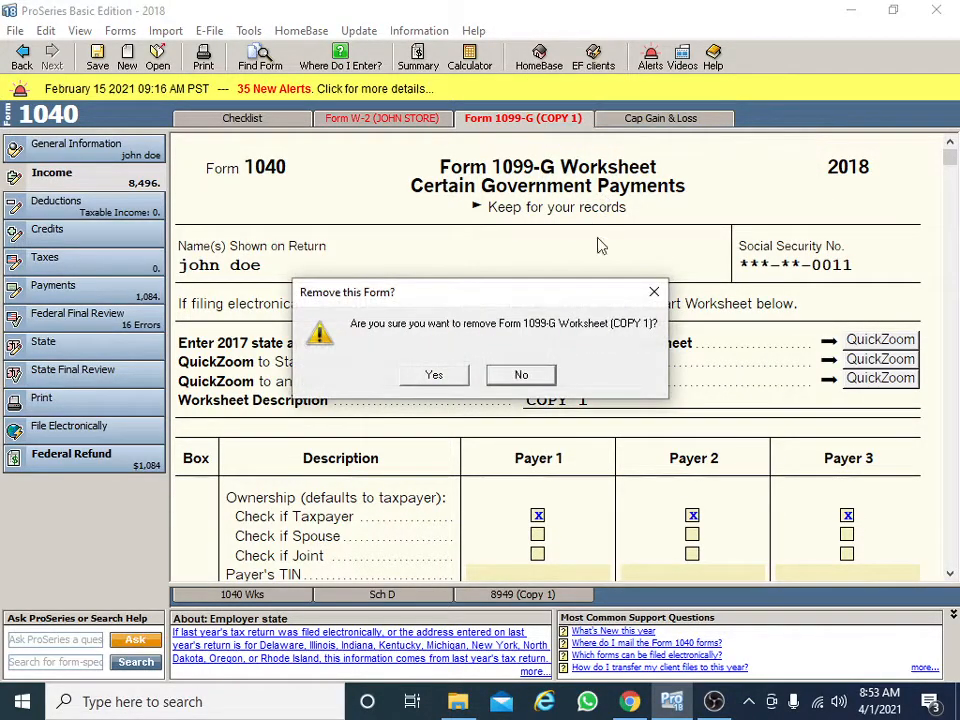
pyautogui.click(437, 377)
pyautogui.rightClick(543, 121)
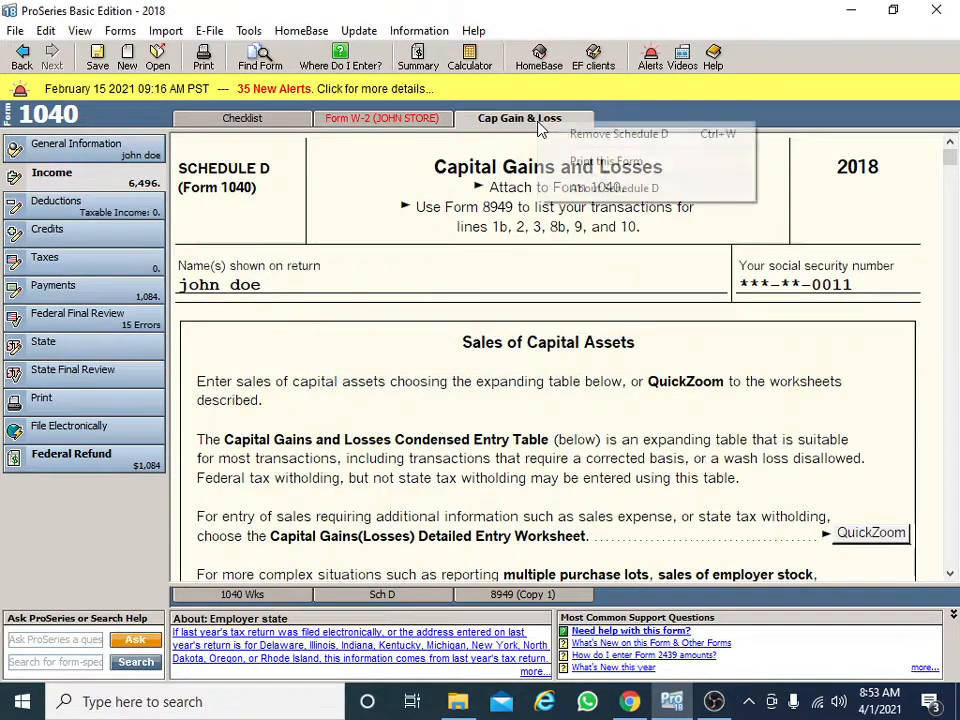
pyautogui.click(570, 138)
pyautogui.click(437, 374)
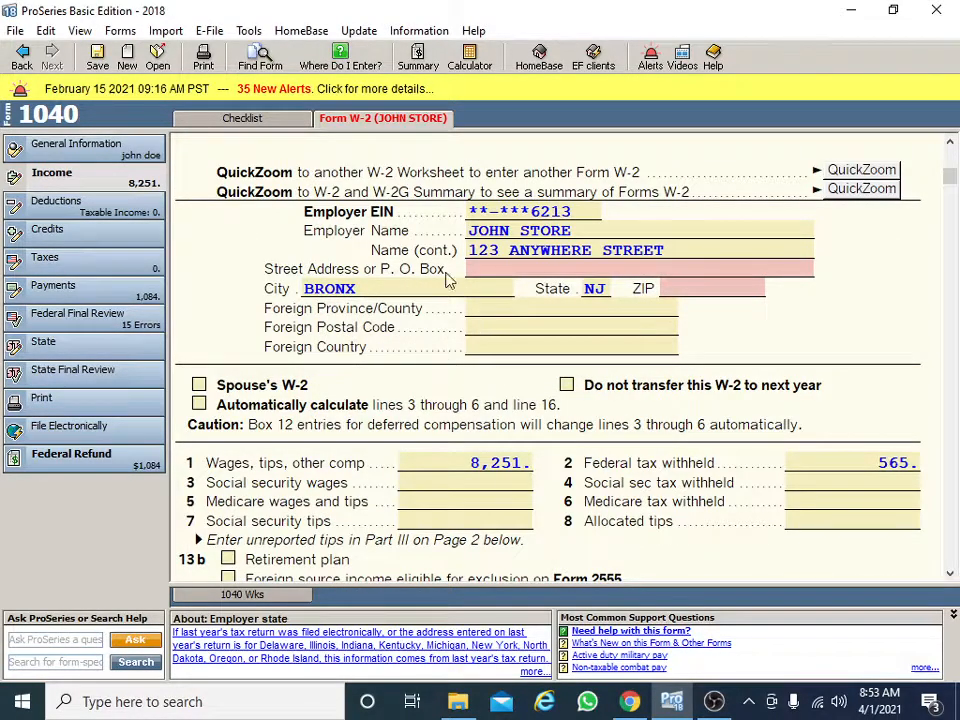
# Set the federal tax withheld in box 2 of the Form W-2 Worksheet to 0.
pyautogui.click(285, 121)
pyautogui.click(345, 120)
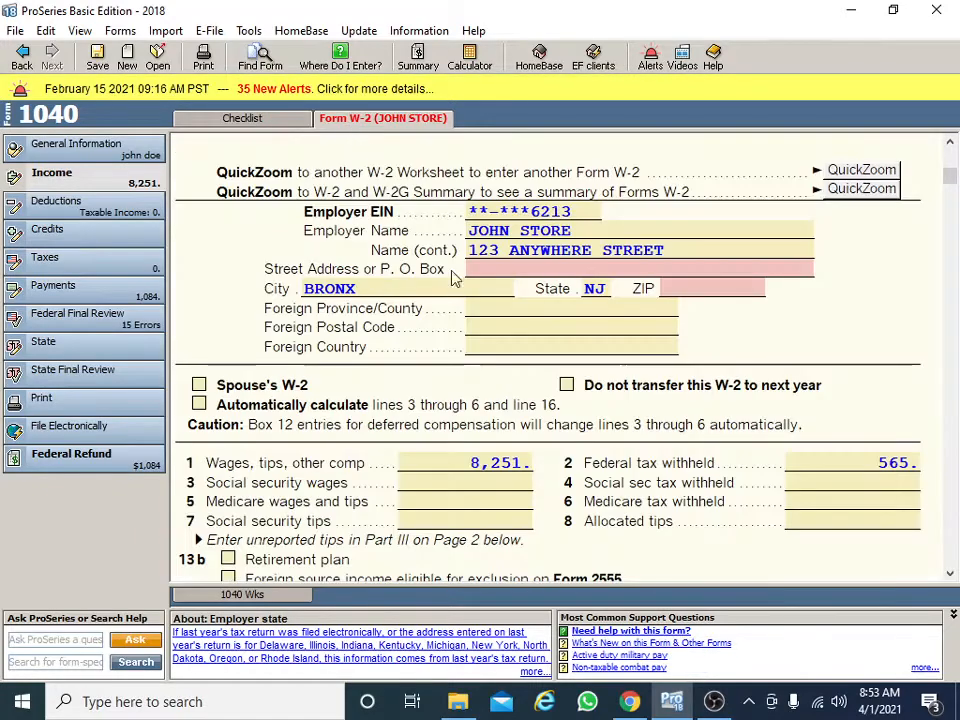
pyautogui.scroll(-1, 652, 450)
pyautogui.scroll(-1, 652, 450)
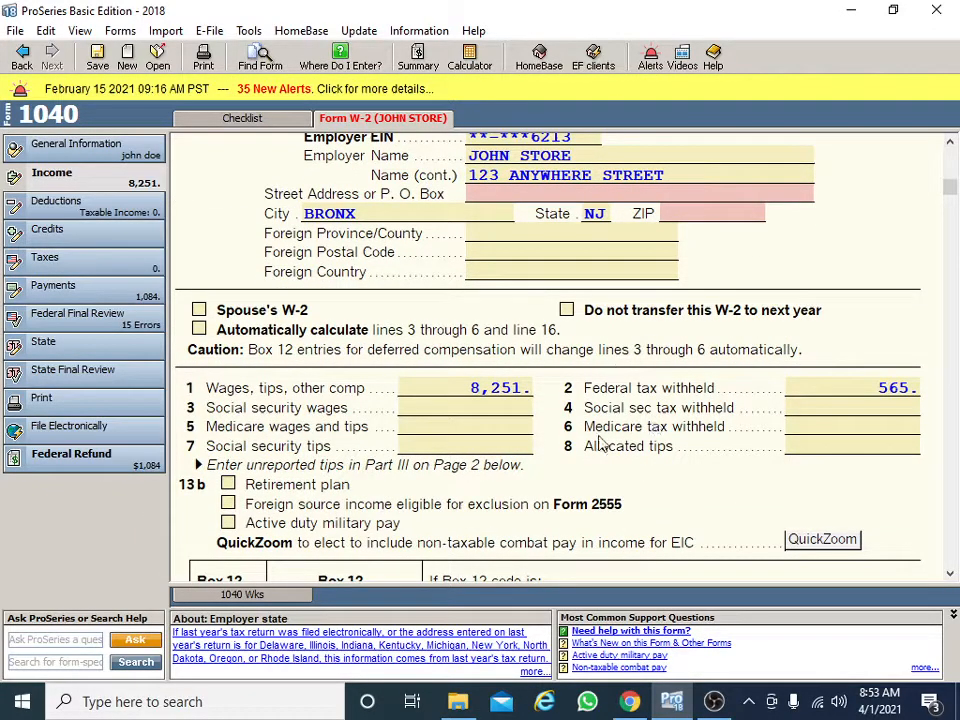
pyautogui.click(904, 389)
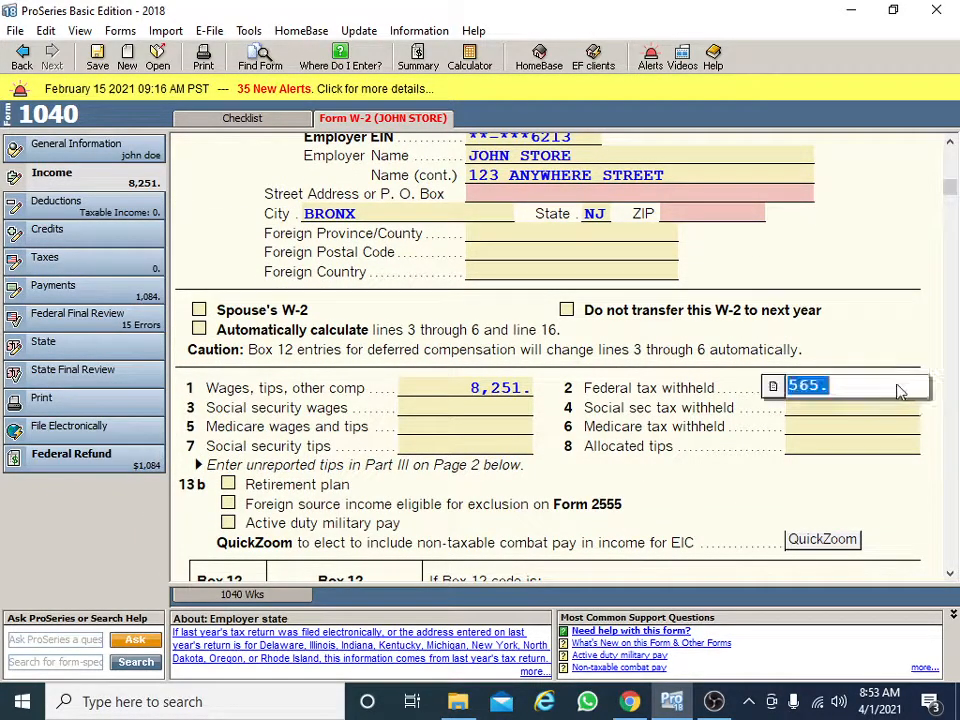
pyautogui.write('0')
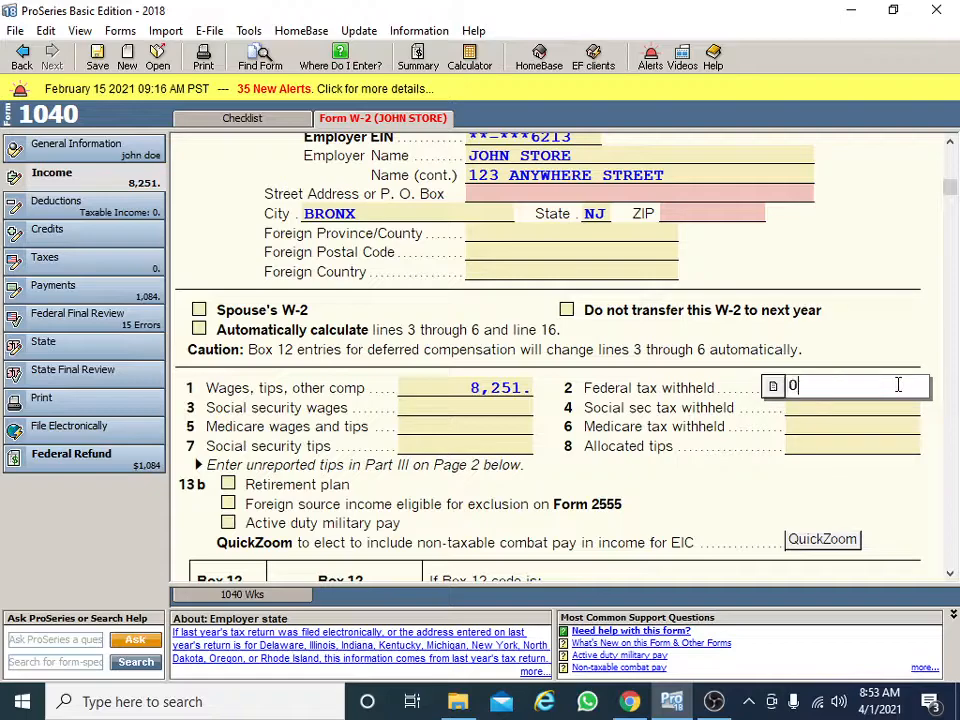
pyautogui.click(797, 349)
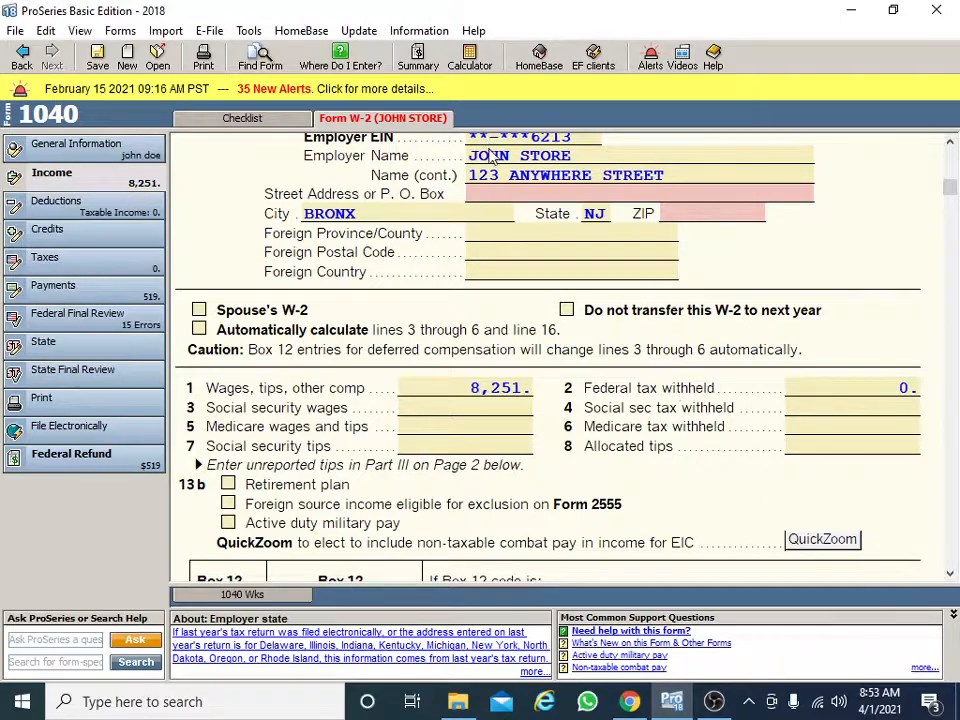
# Move the employer's street address from the name continuation line to the Street Address or P. O. Box field.
pyautogui.click(510, 173)
pyautogui.rightClick(510, 173)
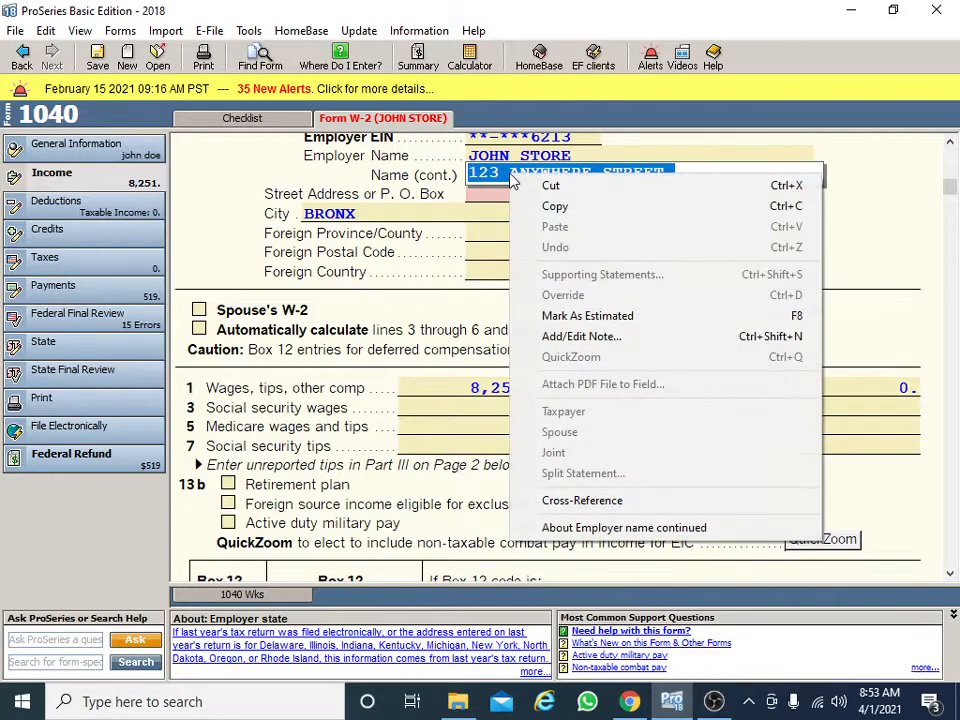
pyautogui.click(538, 186)
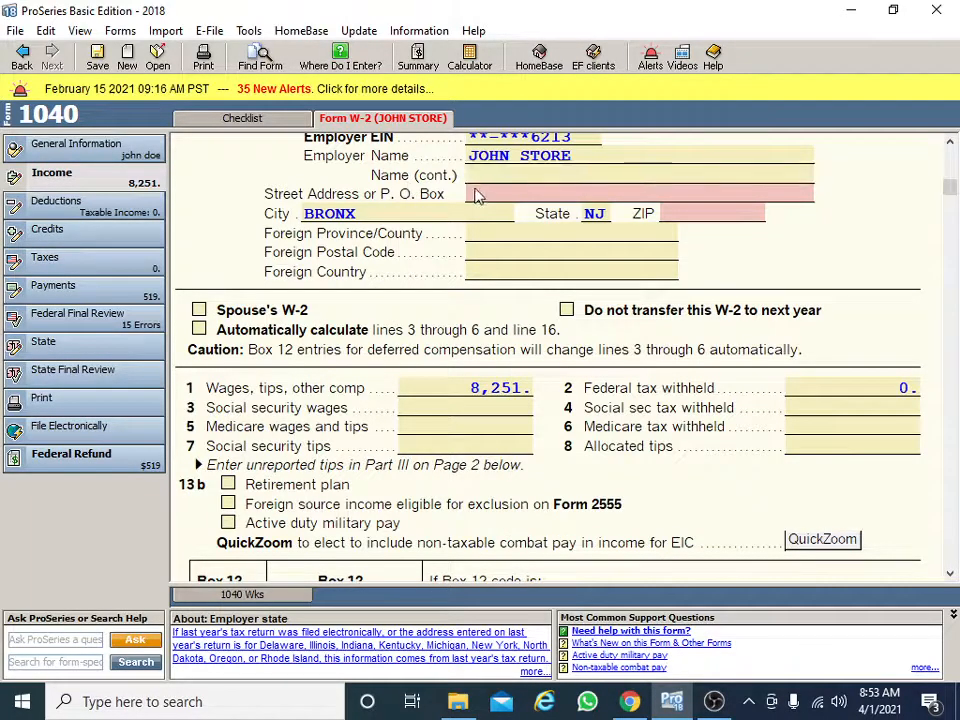
pyautogui.scroll(1, 476, 246)
pyautogui.click(488, 234)
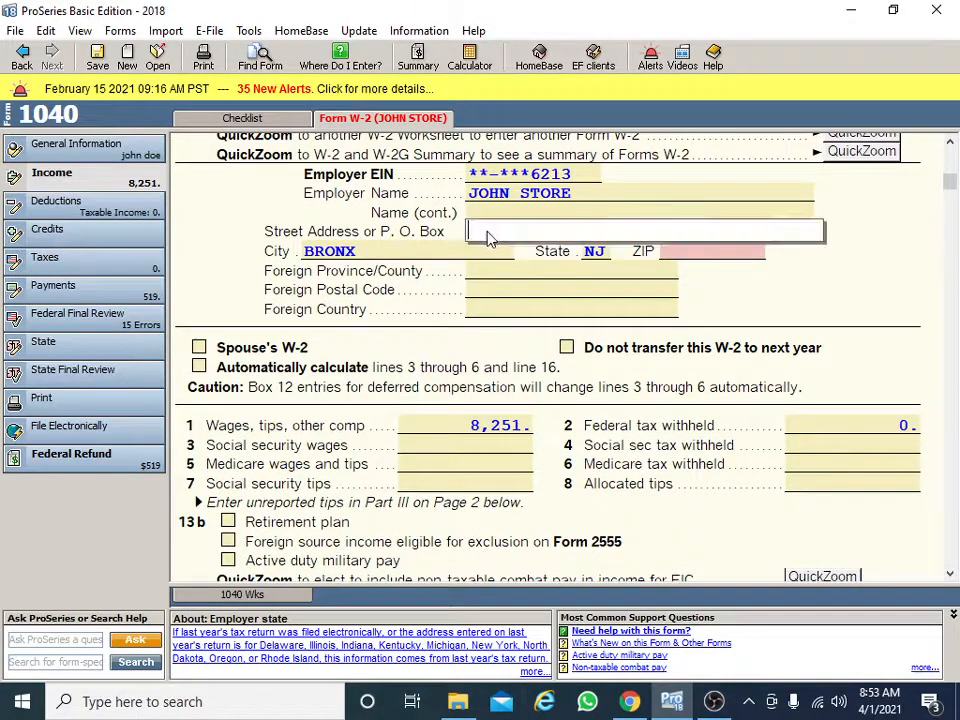
pyautogui.rightClick(488, 235)
pyautogui.click(532, 284)
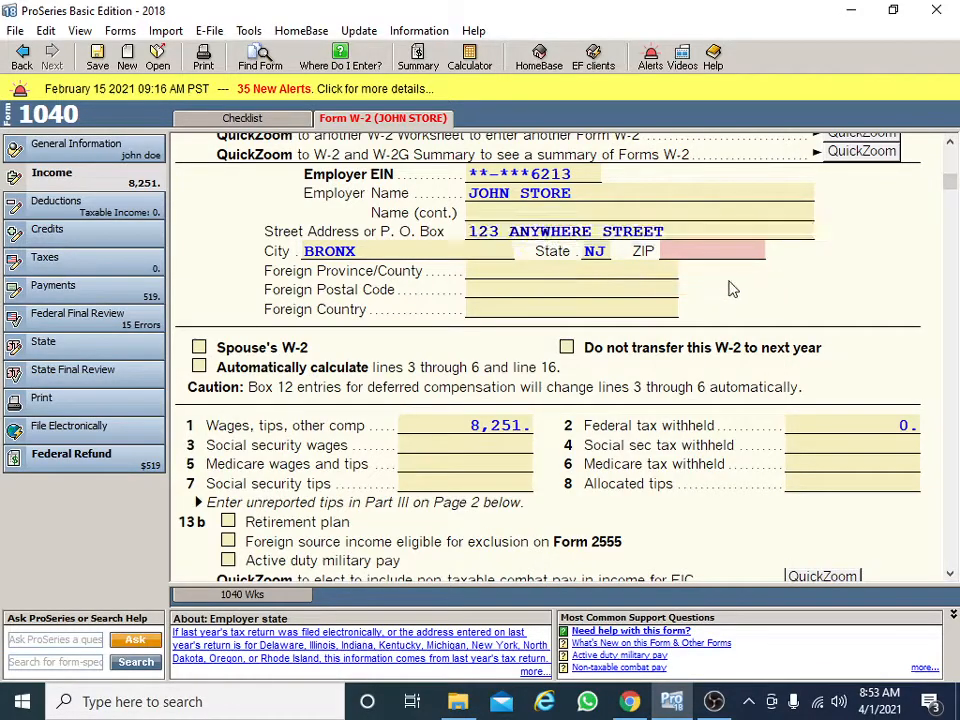
# Set social security wages in box 3 to 1235 and social security tax withheld in box 4 to 245.
pyautogui.scroll(-1, 679, 371)
pyautogui.scroll(-3, 679, 371)
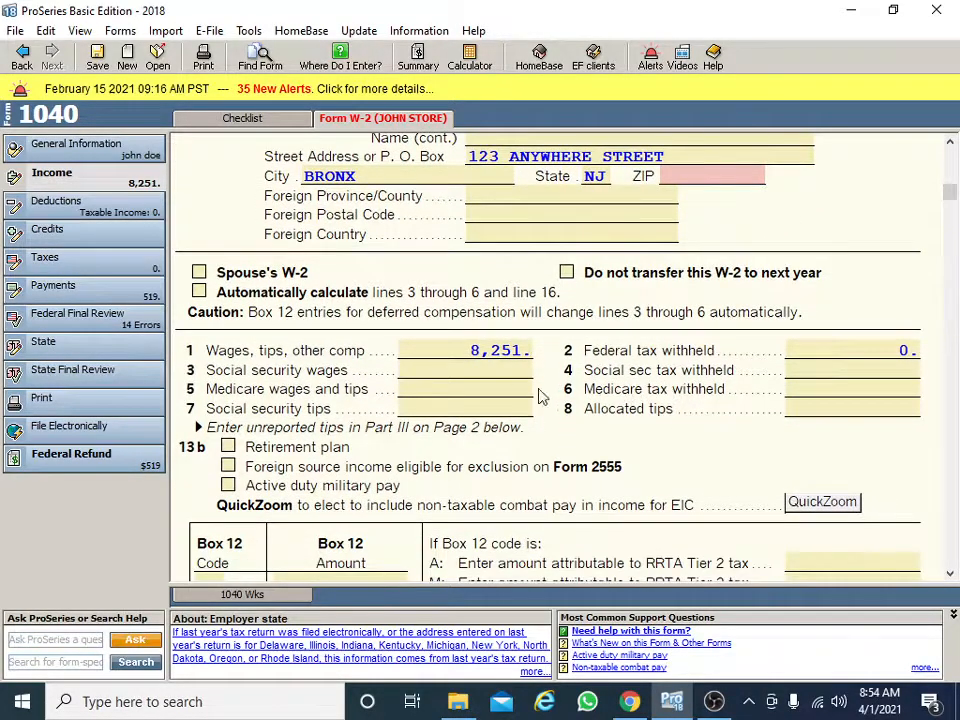
pyautogui.click(481, 370)
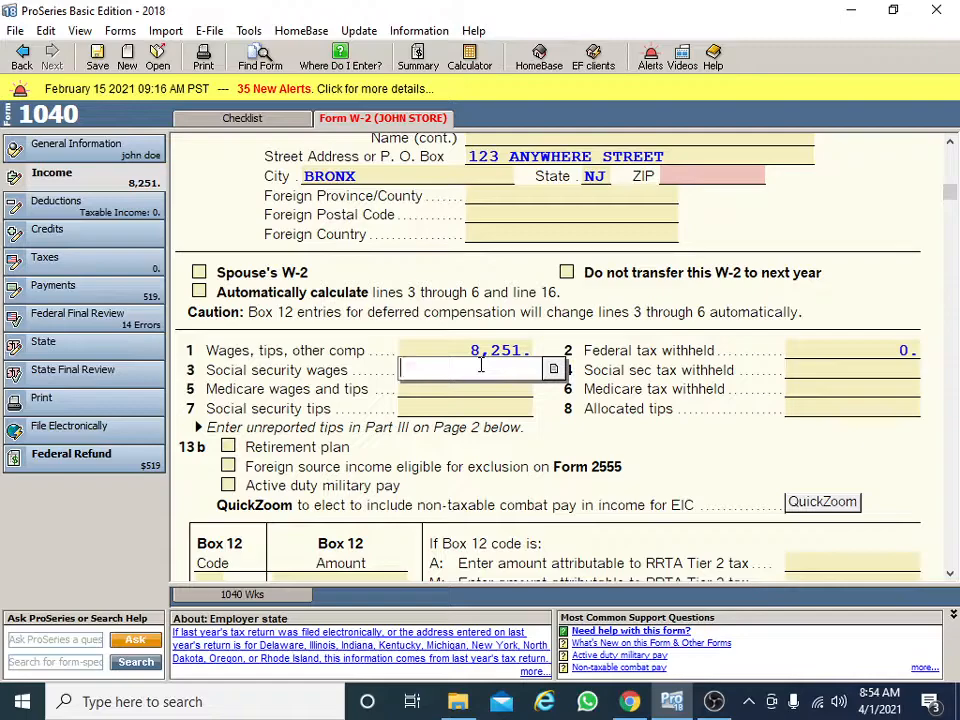
pyautogui.write('1235')
pyautogui.press('Return')
pyautogui.click(849, 372)
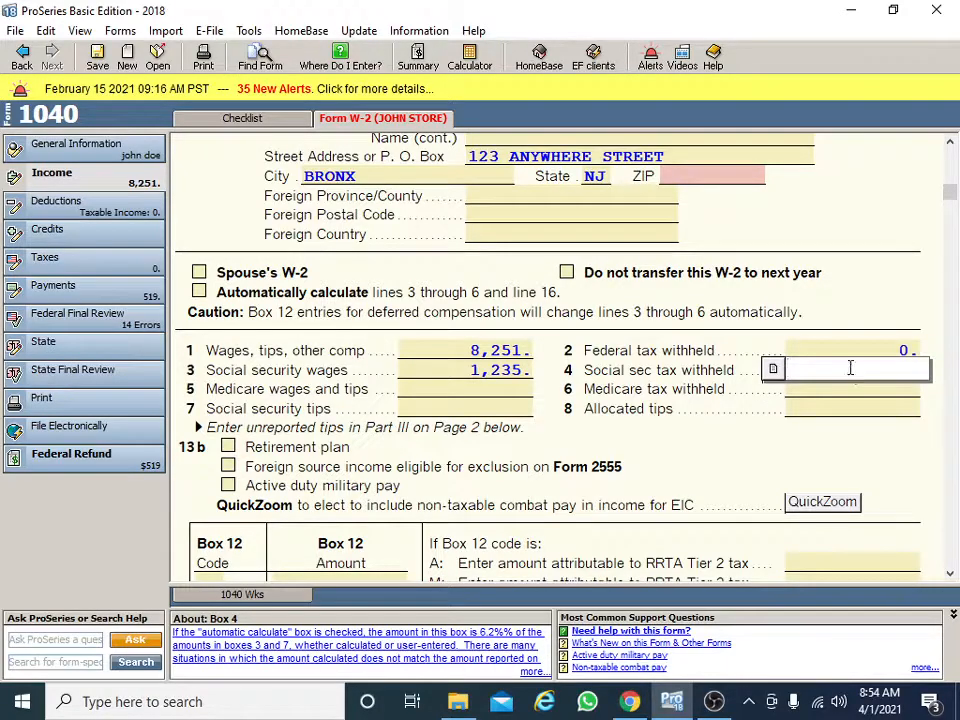
pyautogui.write('245')
pyautogui.press('Return')
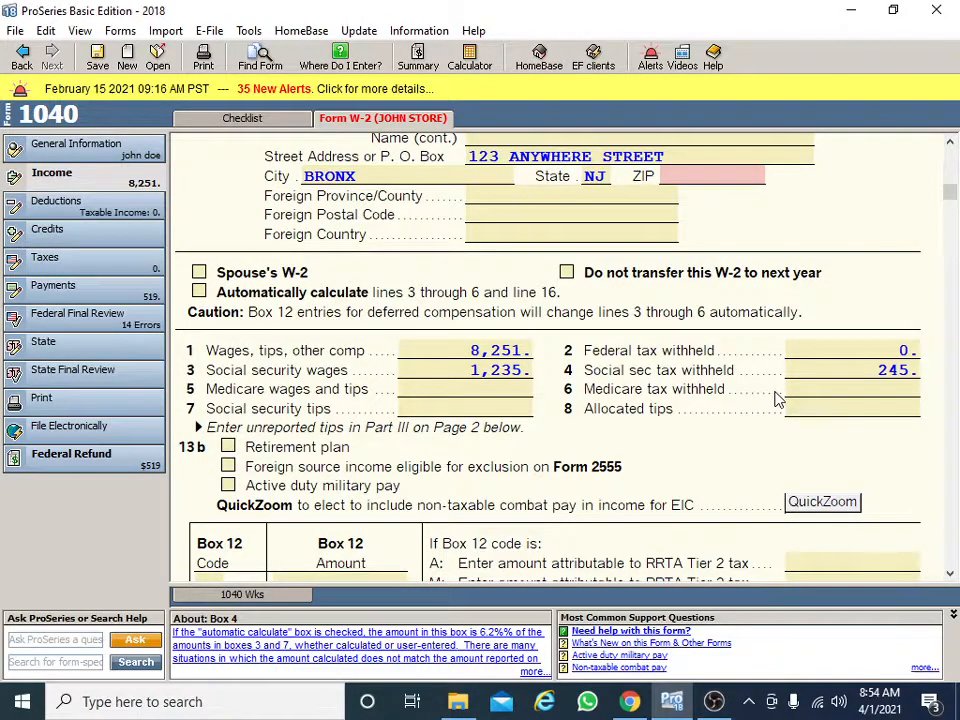
# Set Medicare wages and tips in box 5 to 1235 and Medicare tax withheld in box 6 to 625.
pyautogui.click(503, 390)
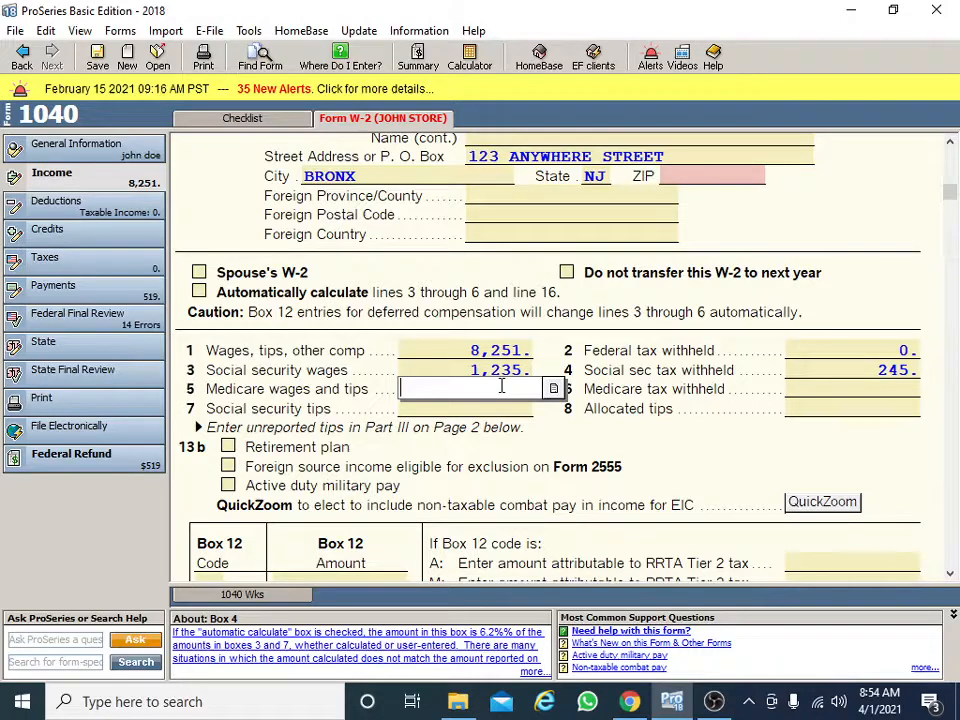
pyautogui.click(649, 424)
pyautogui.doubleClick(498, 390)
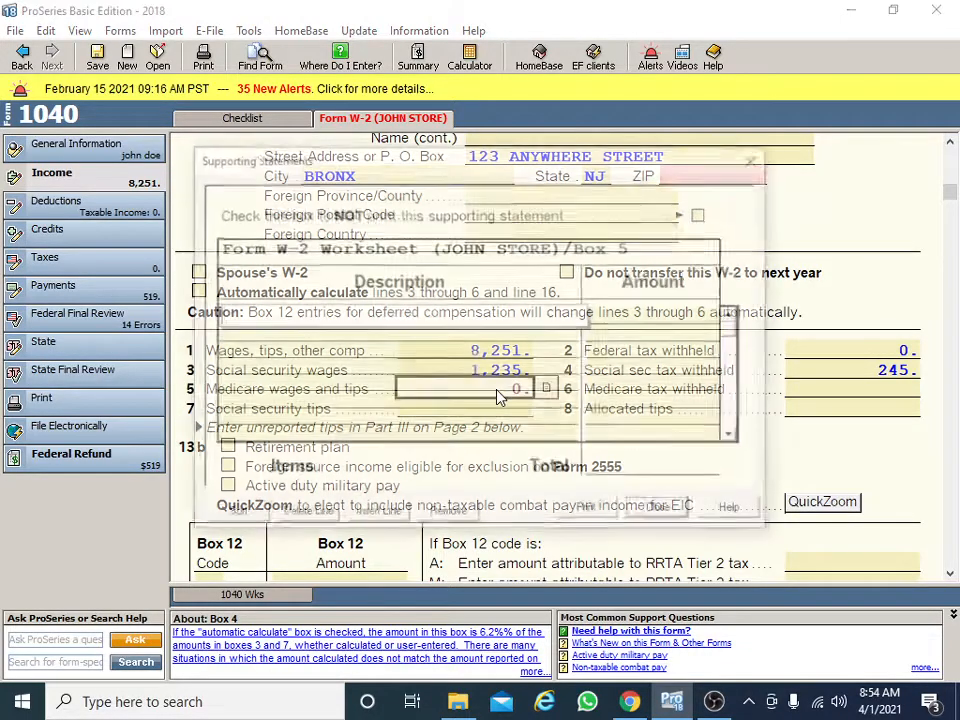
pyautogui.click(662, 510)
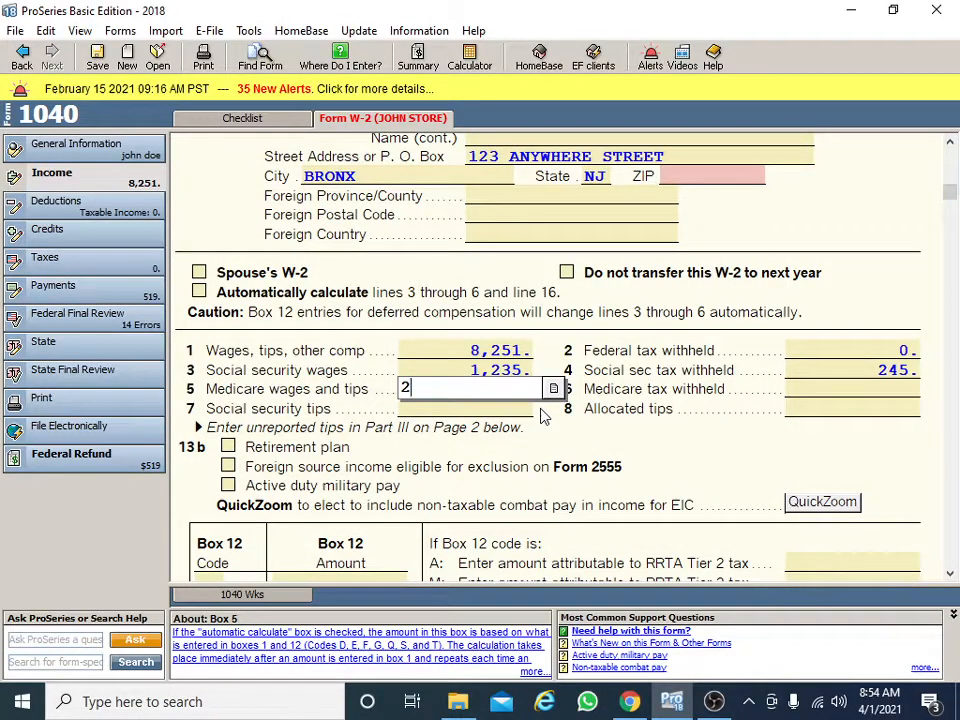
pyautogui.write('1235')
pyautogui.click(695, 441)
pyautogui.click(821, 389)
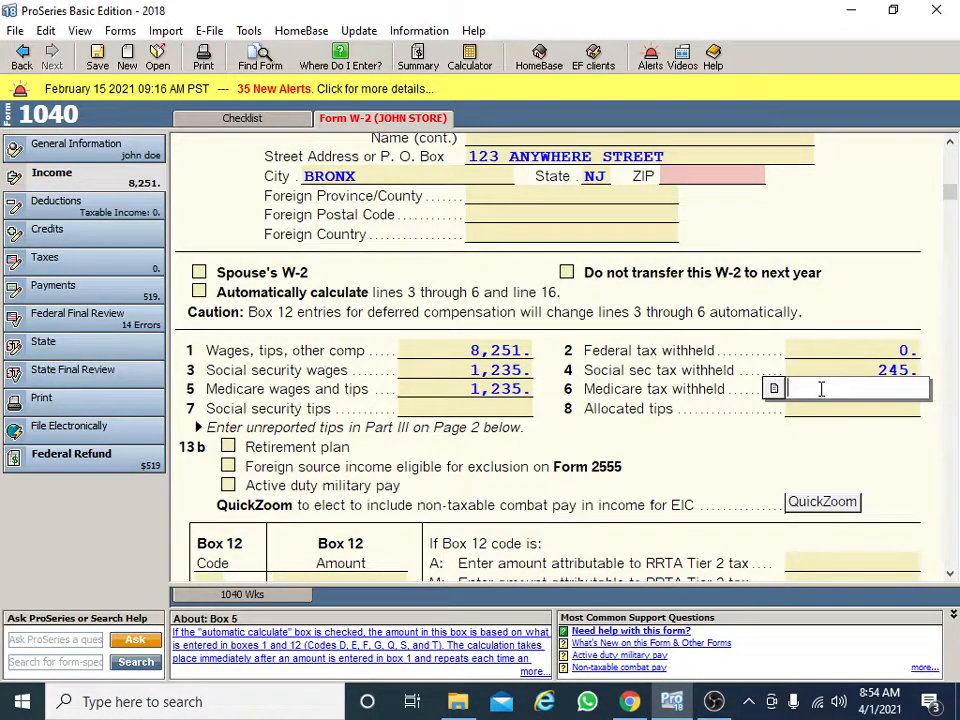
pyautogui.write('625')
pyautogui.click(754, 437)
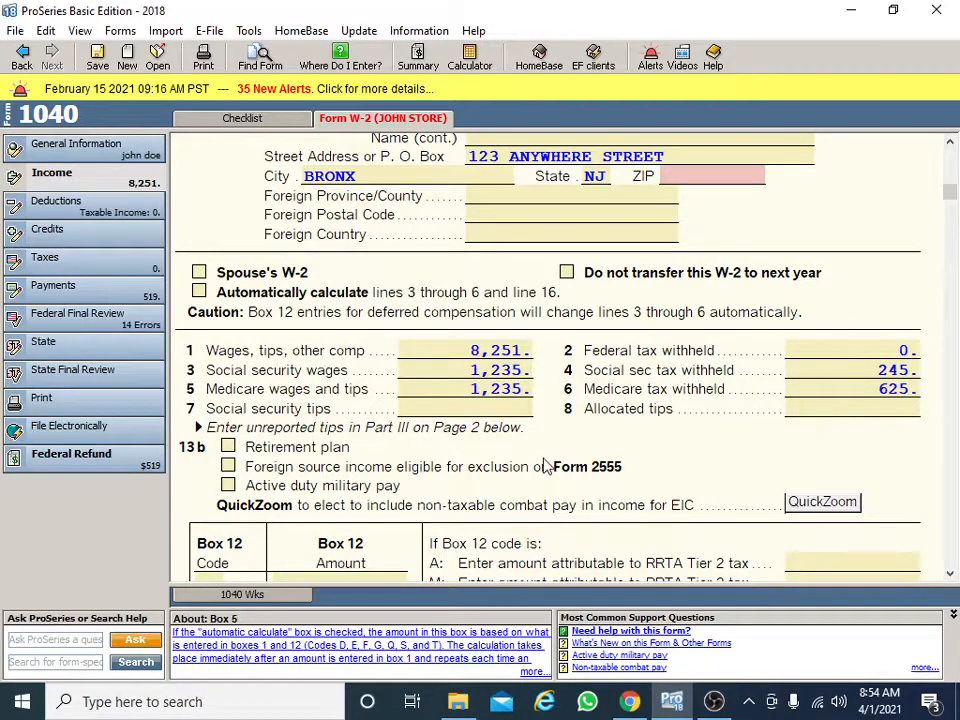
# Mark the Retirement plan checkbox in box 13b of the W-2 and clear it again.
pyautogui.scroll(1, 553, 477)
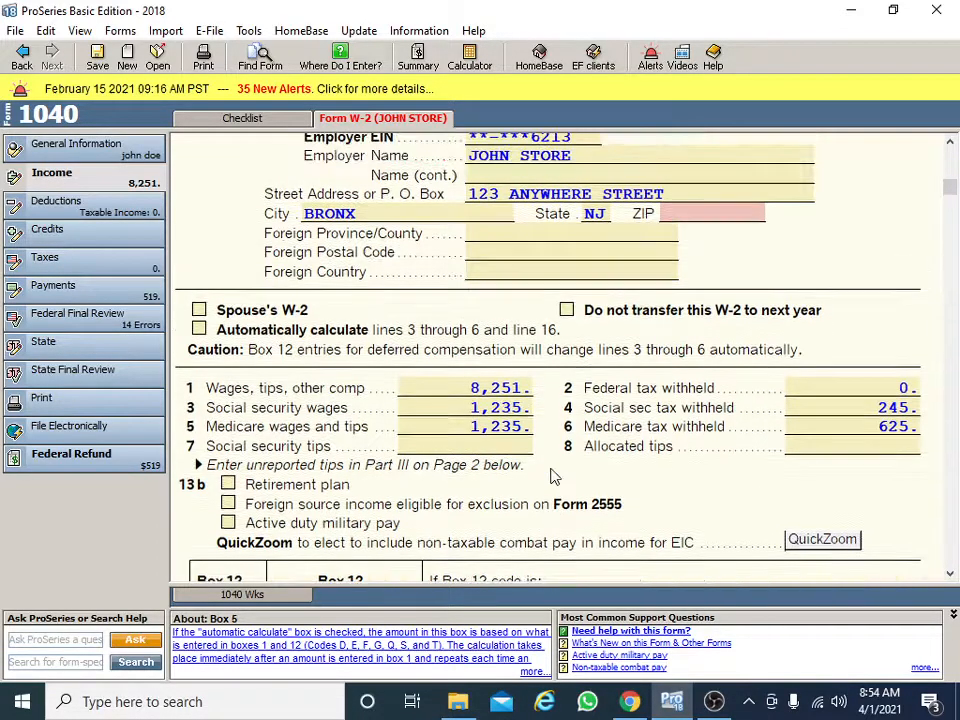
pyautogui.scroll(5, 575, 477)
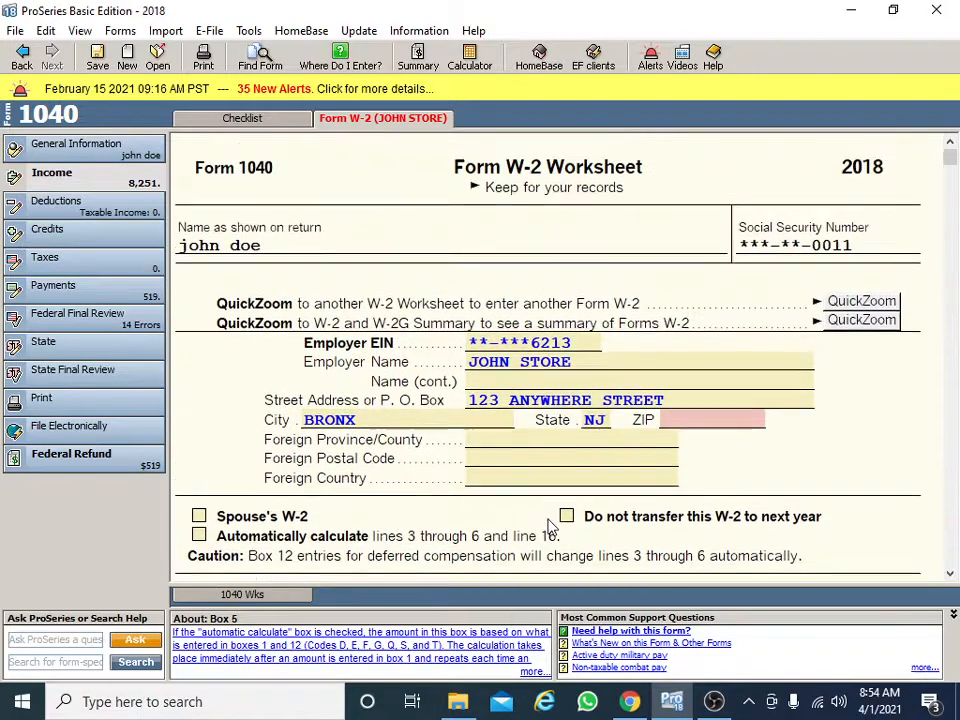
pyautogui.scroll(-8, 550, 527)
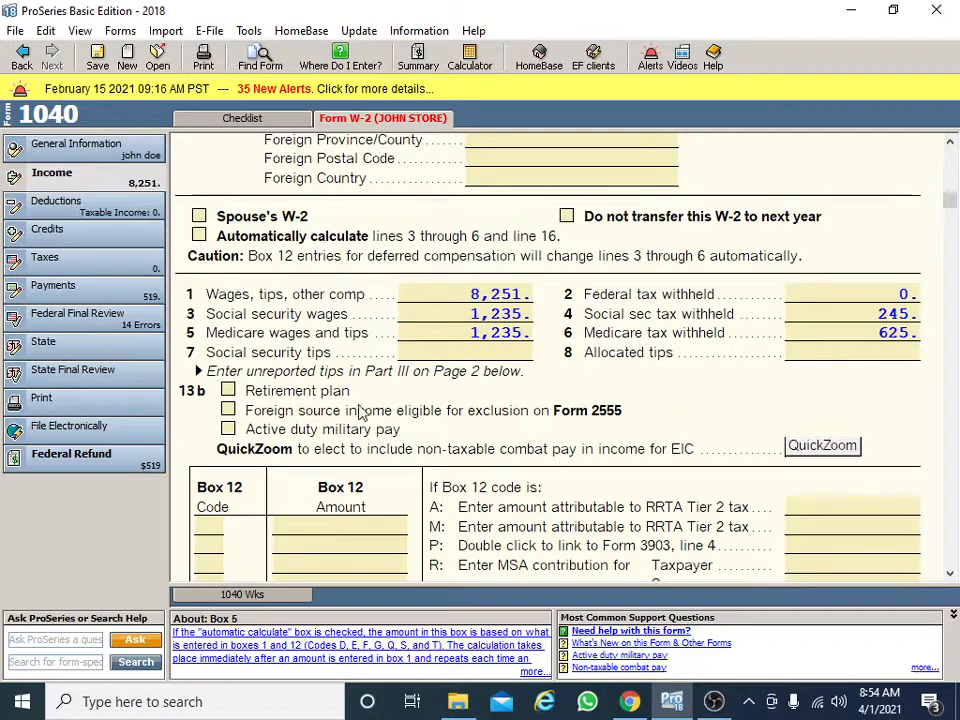
pyautogui.click(231, 389)
pyautogui.click(231, 391)
pyautogui.click(229, 390)
pyautogui.scroll(-2, 388, 443)
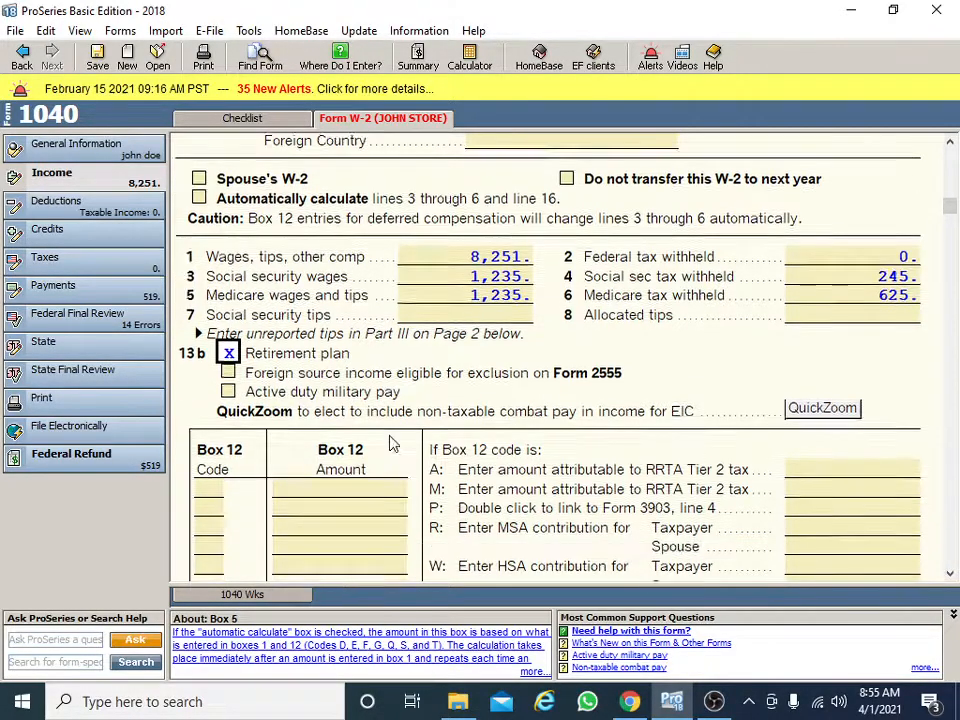
pyautogui.scroll(-1, 476, 493)
pyautogui.click(228, 278)
pyautogui.scroll(-1, 396, 333)
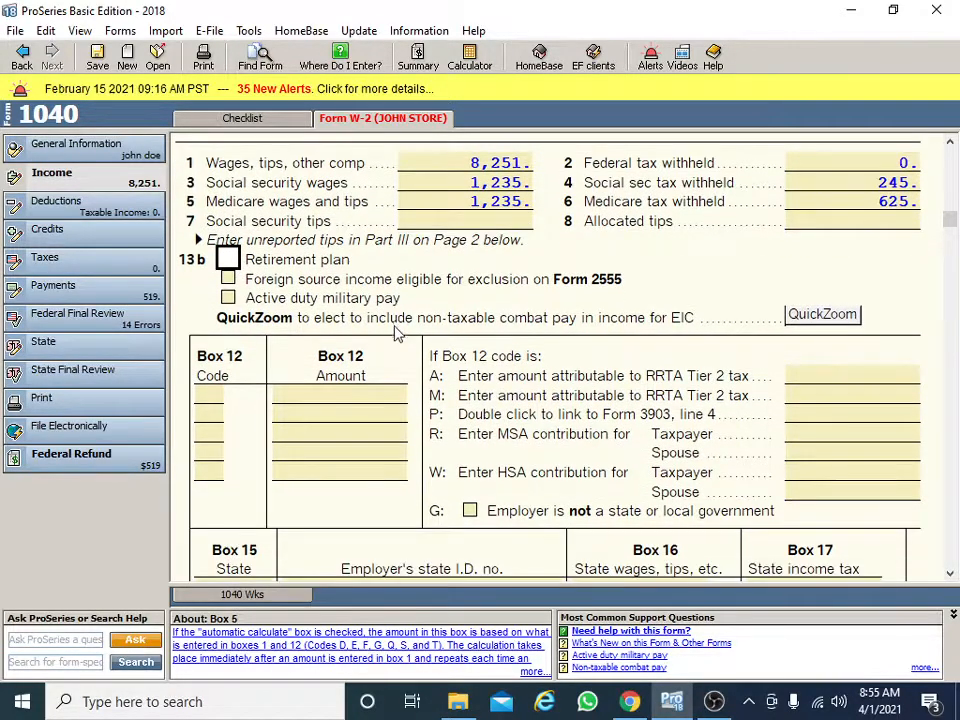
pyautogui.click(435, 225)
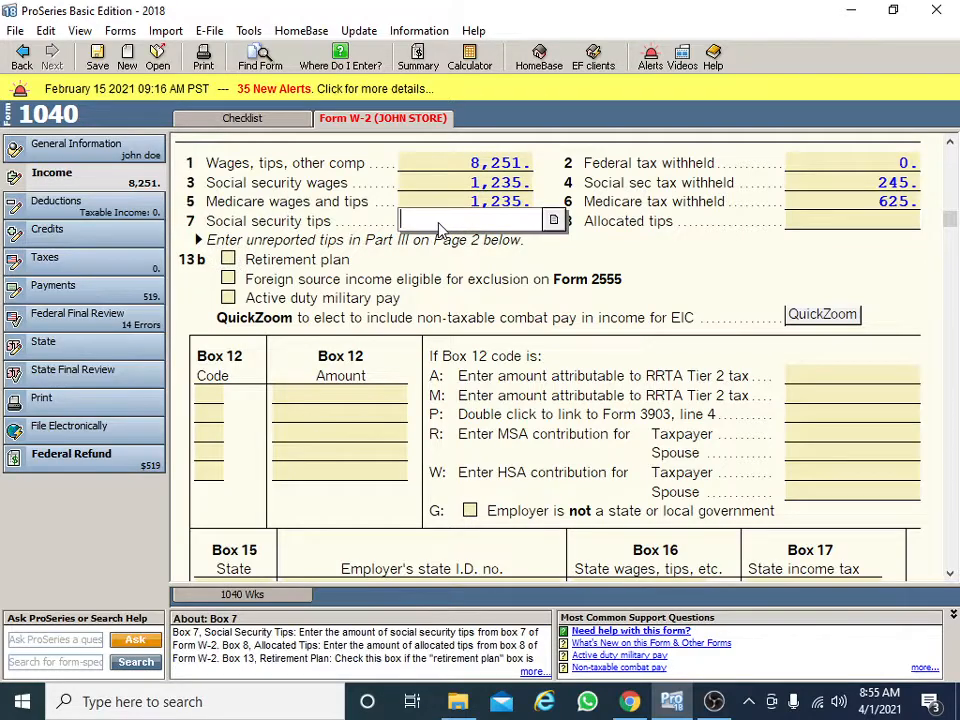
pyautogui.click(545, 382)
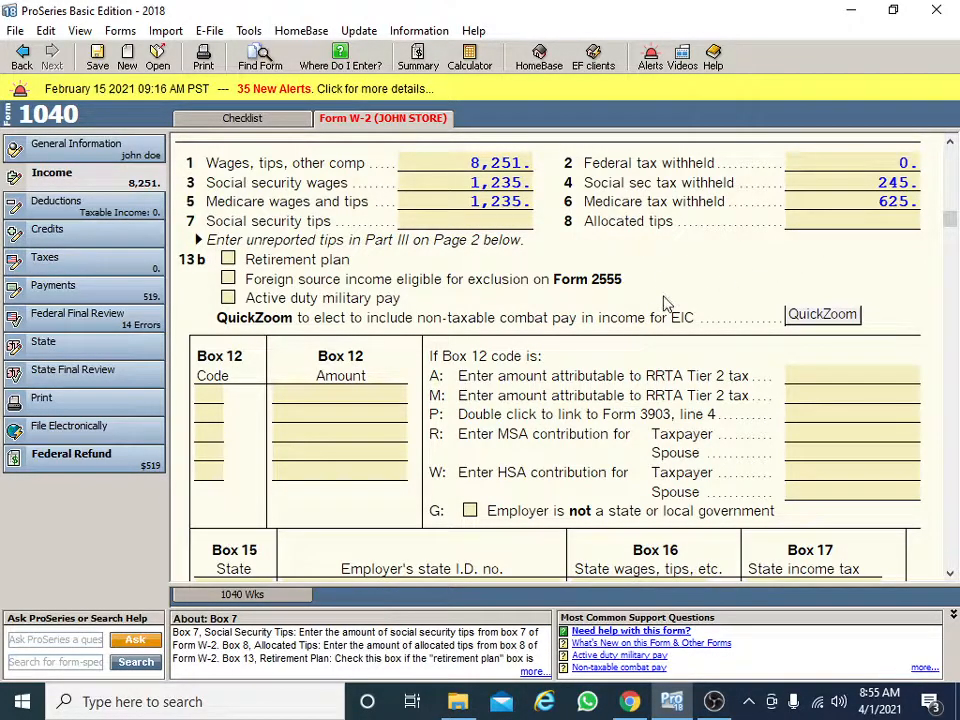
pyautogui.scroll(3, 659, 437)
pyautogui.scroll(-5, 561, 360)
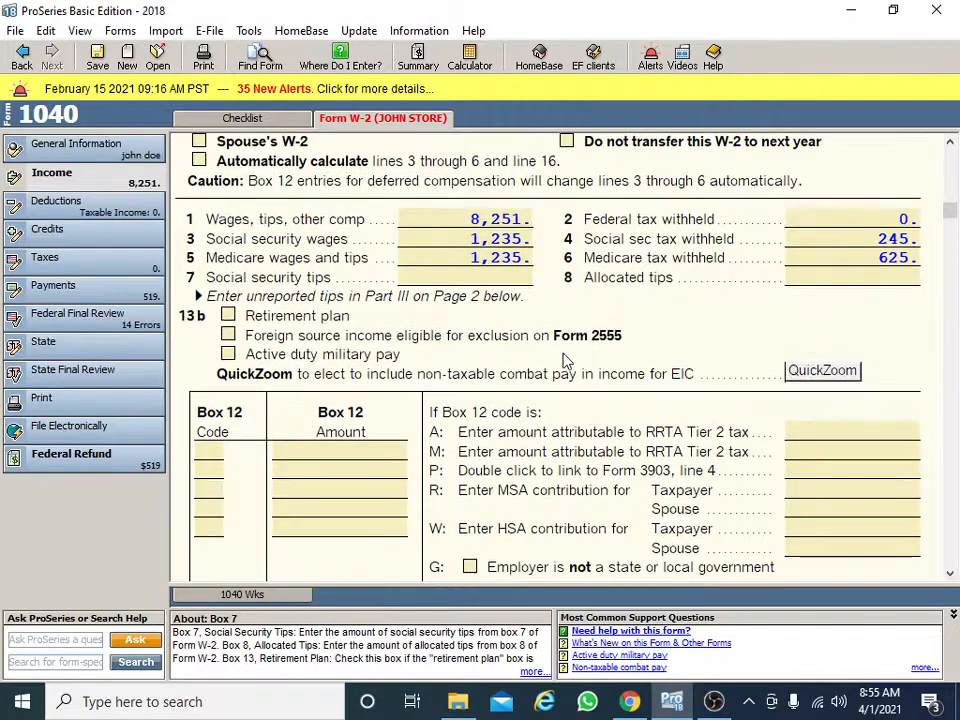
# Enter code A, uncollected social security or RRTA tax on tips, with an amount of 1,235 on the first Box 12 line.
pyautogui.click(222, 339)
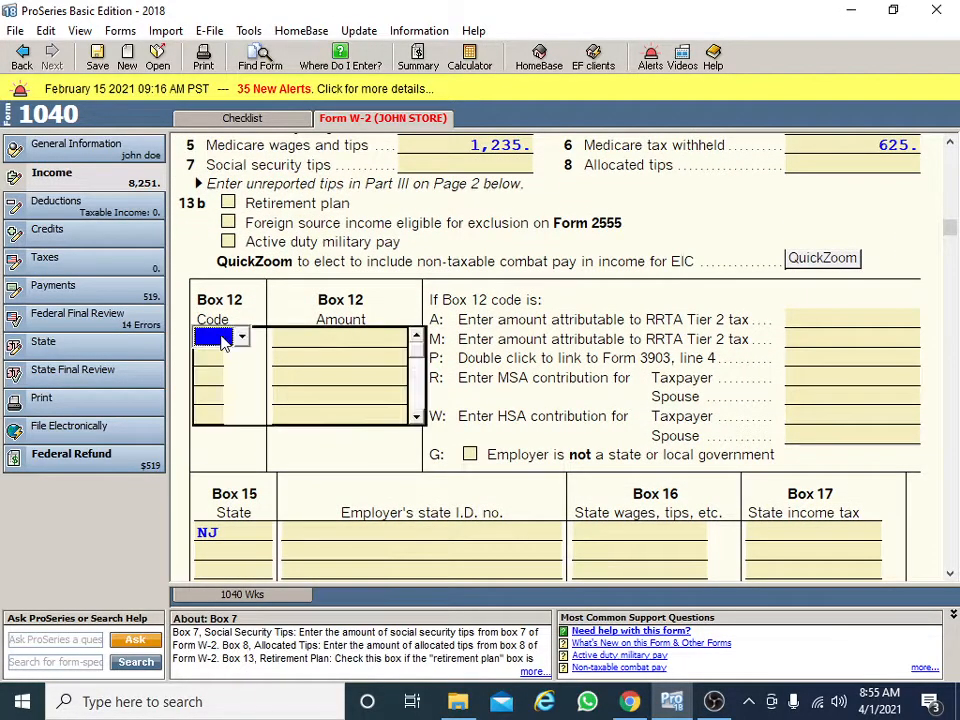
pyautogui.click(233, 341)
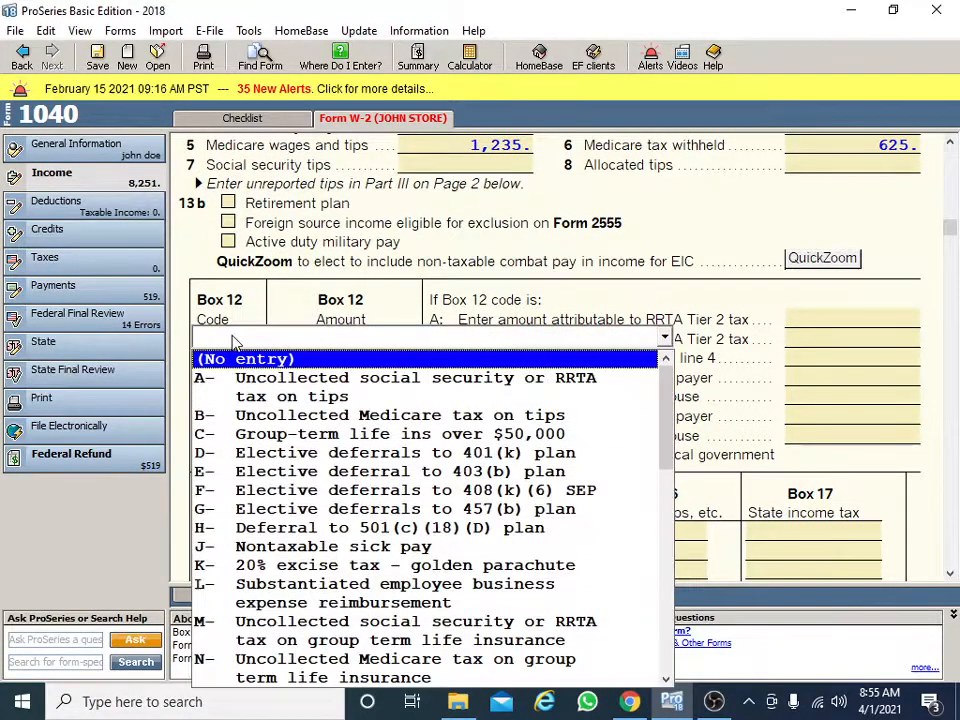
pyautogui.click(268, 388)
pyautogui.click(320, 343)
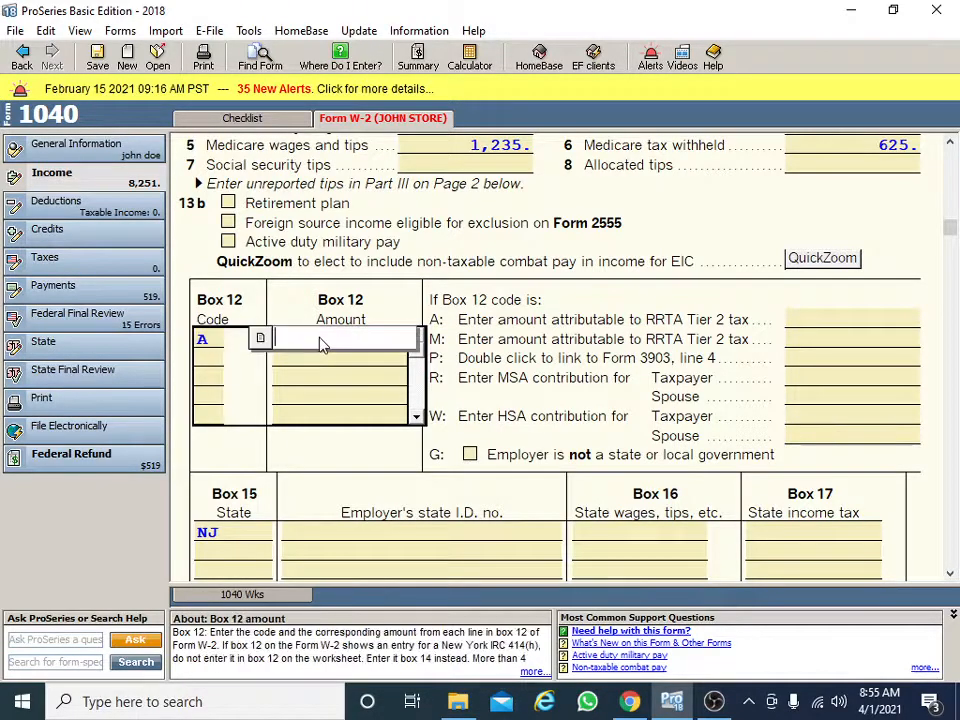
pyautogui.write('1,235')
pyautogui.press('Return')
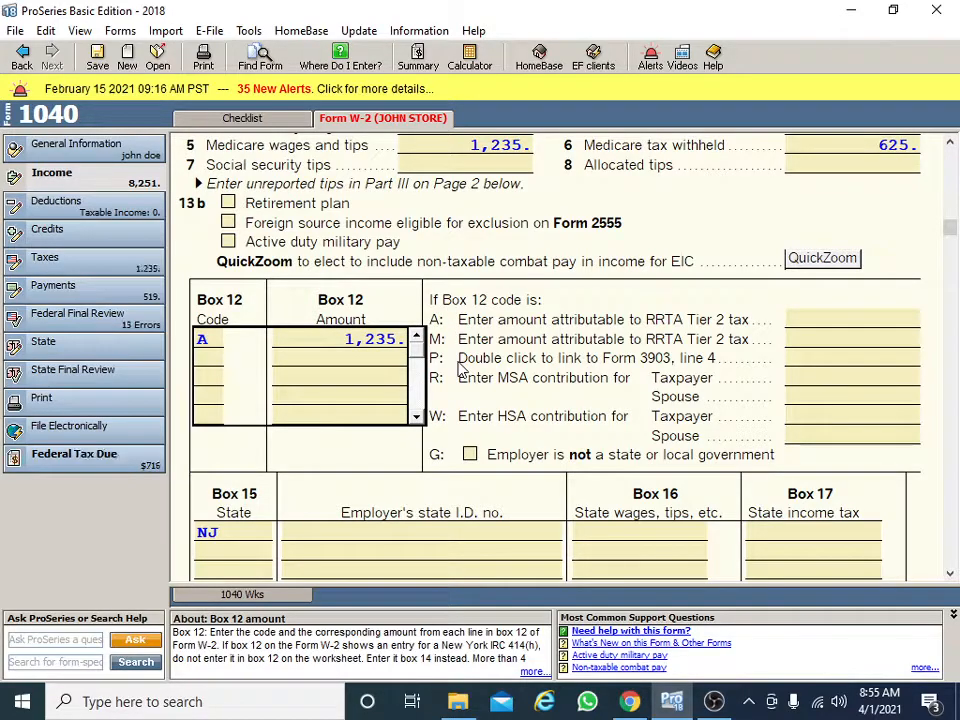
# Clear the amount from the first Box 12 line and reset its code to no entry.
pyautogui.click(398, 340)
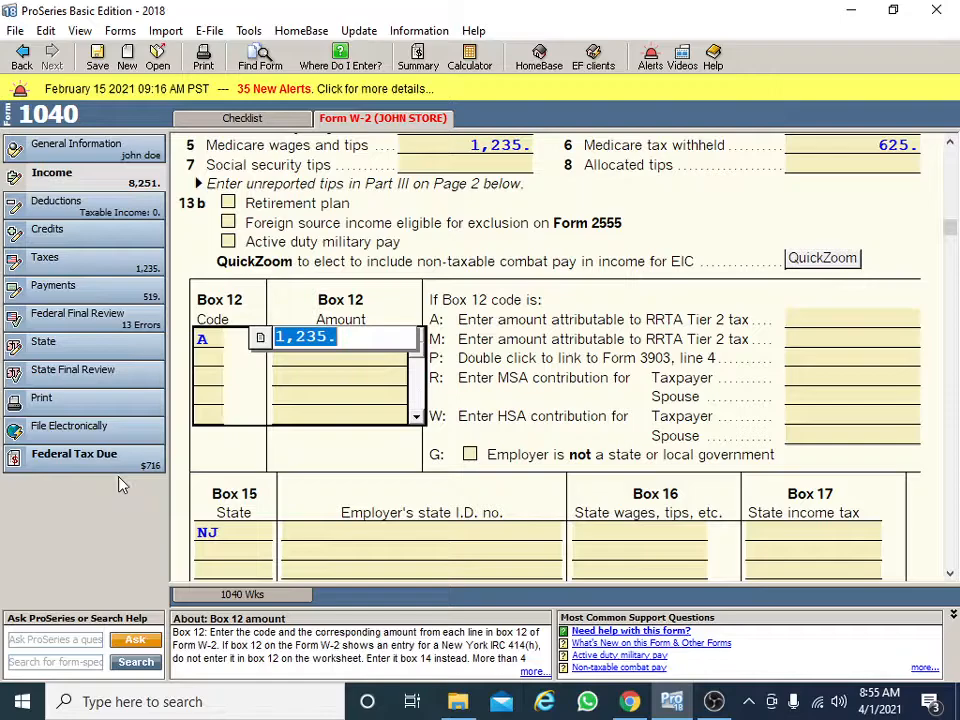
pyautogui.press('BackSpace')
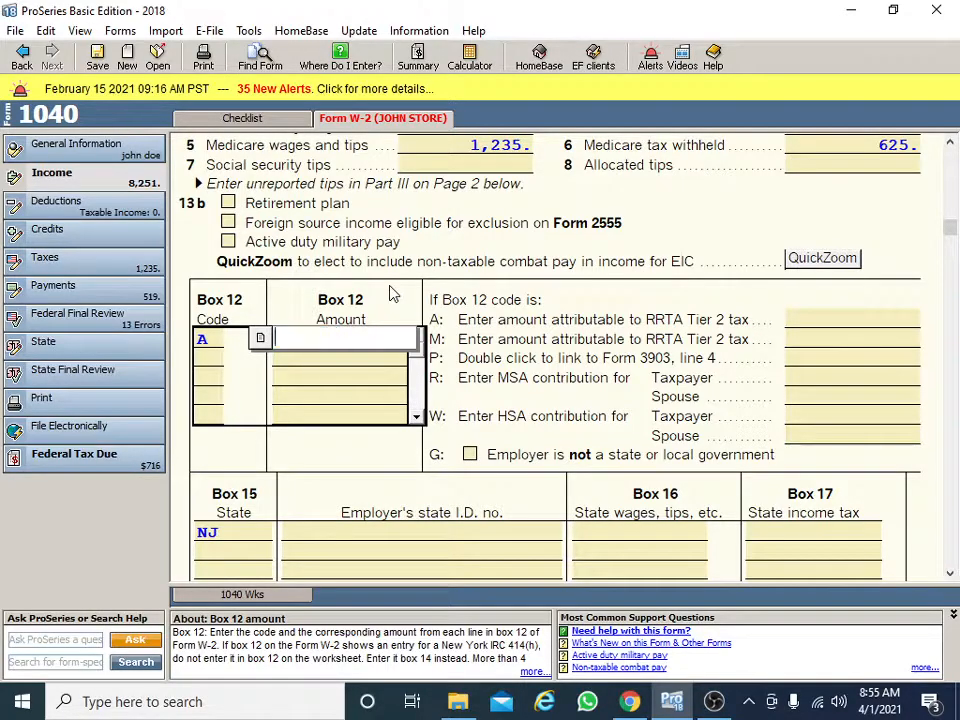
pyautogui.press('Tab')
pyautogui.click(222, 340)
pyautogui.click(241, 339)
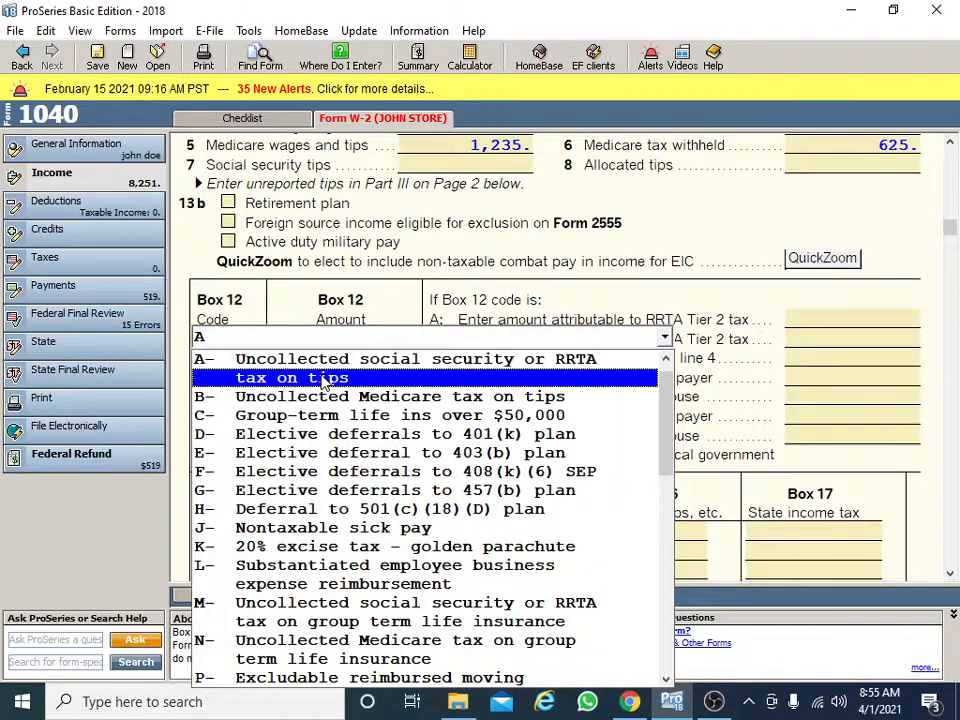
pyautogui.scroll(-5, 390, 537)
pyautogui.scroll(10, 390, 537)
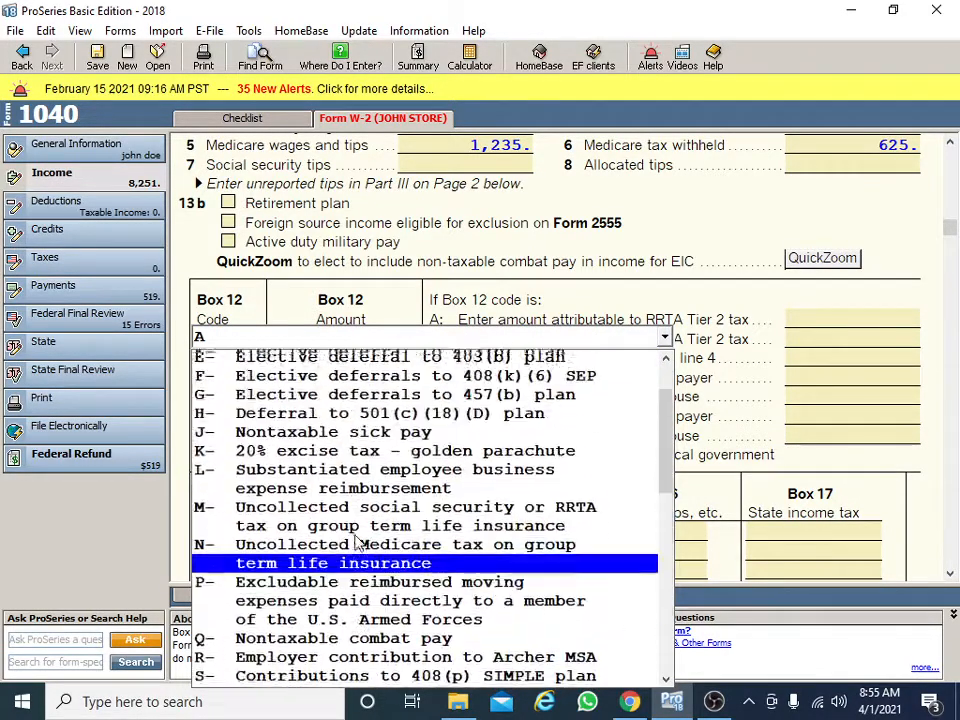
pyautogui.click(320, 358)
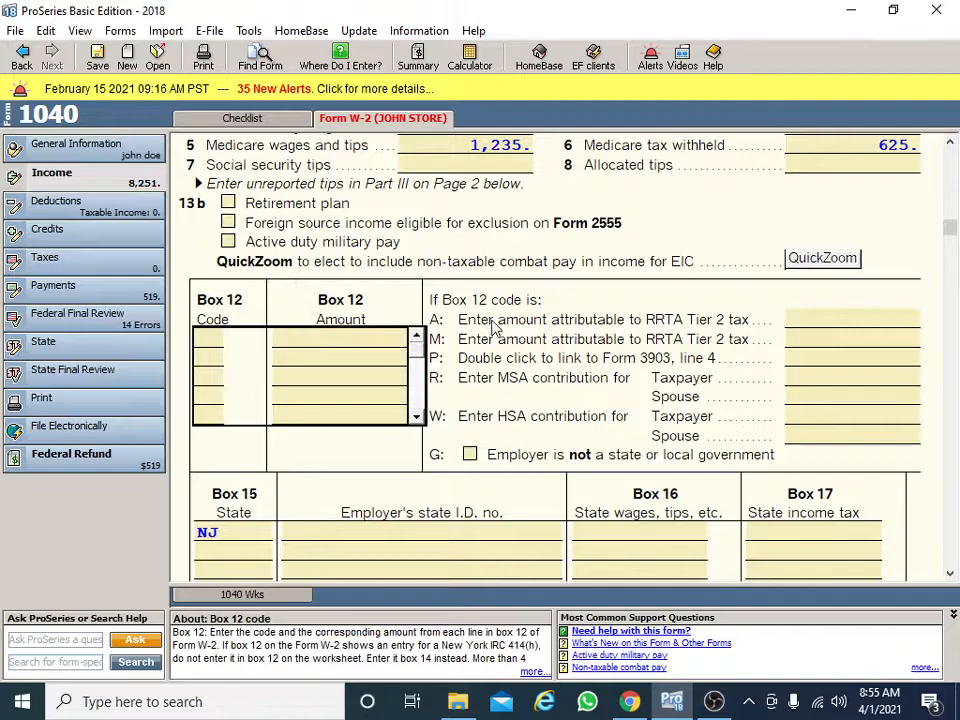
# Copy the employer's EIN into the Employer's state I.D. no. field on the NJ line of Box 15.
pyautogui.scroll(-1, 255, 480)
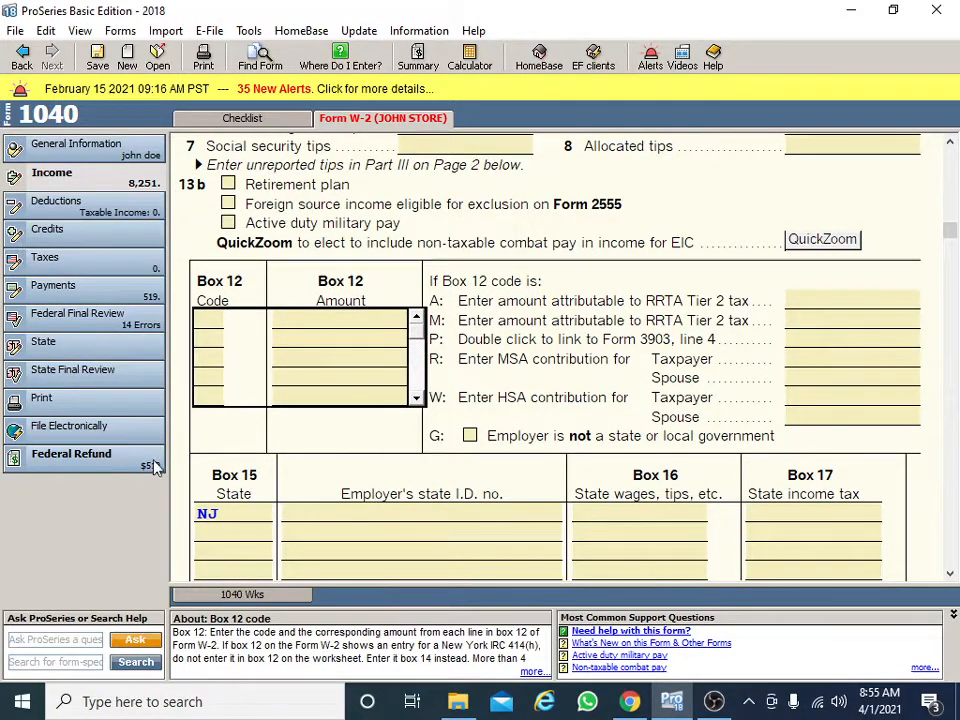
pyautogui.scroll(4, 424, 471)
pyautogui.scroll(-2, 470, 460)
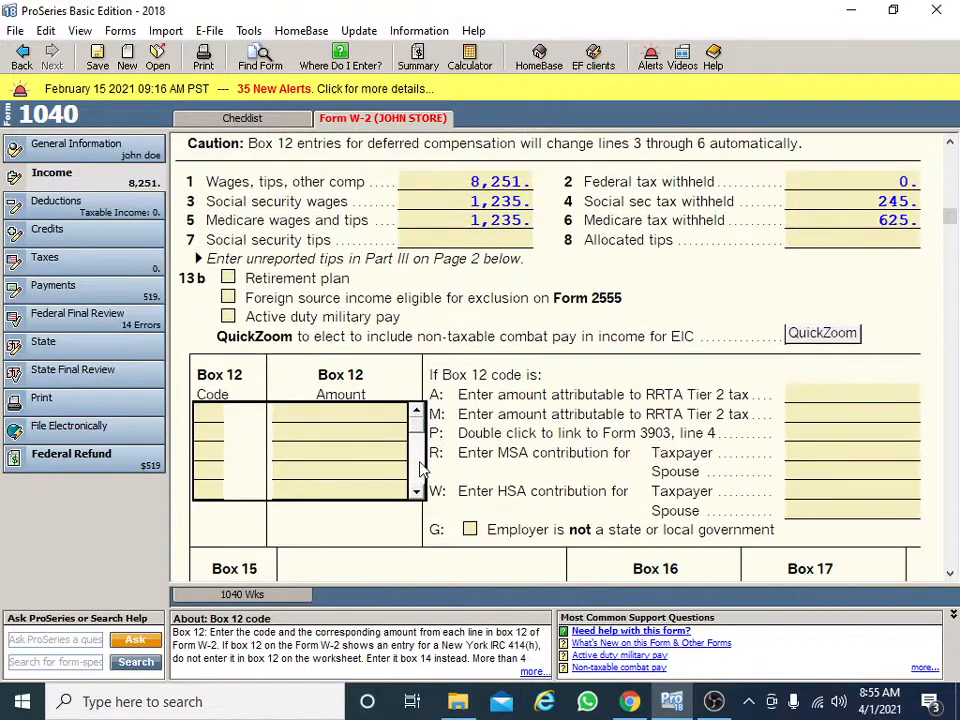
pyautogui.scroll(-4, 498, 455)
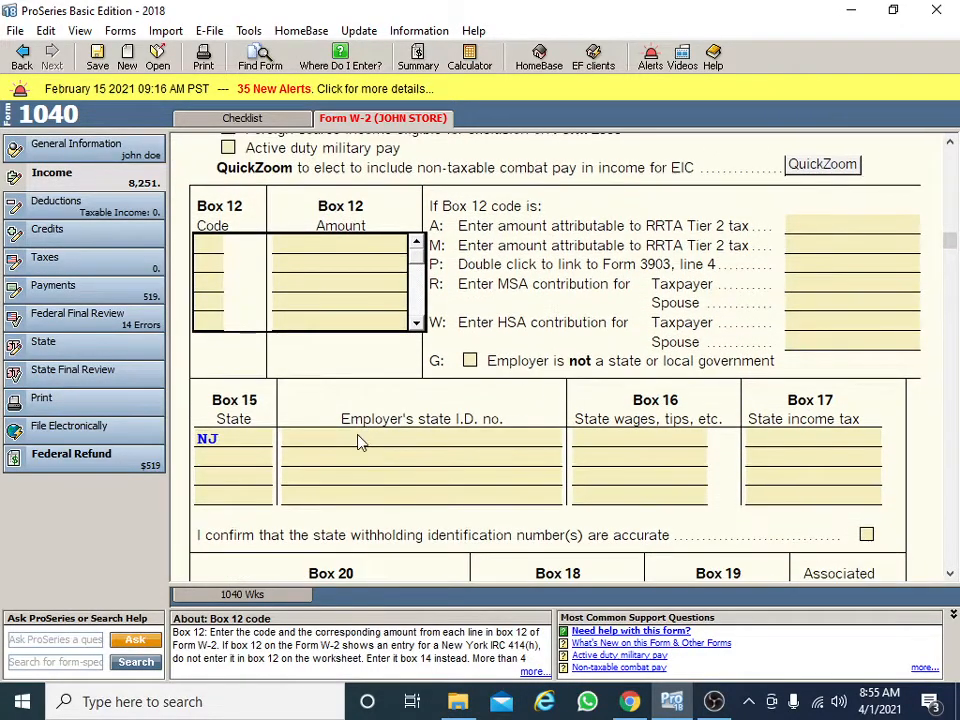
pyautogui.scroll(15, 362, 443)
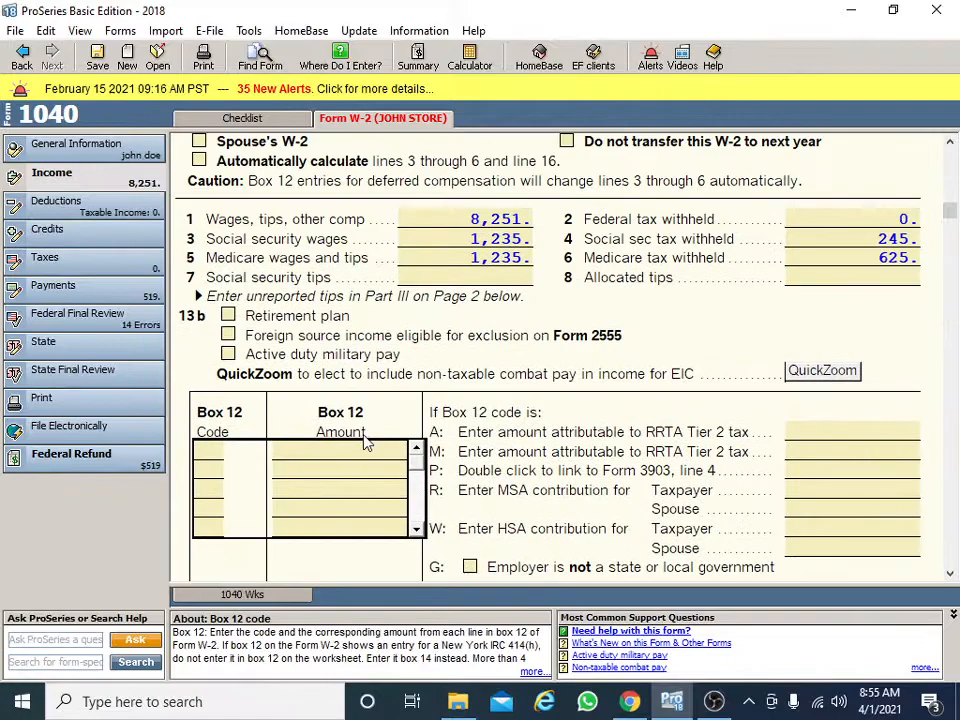
pyautogui.click(530, 268)
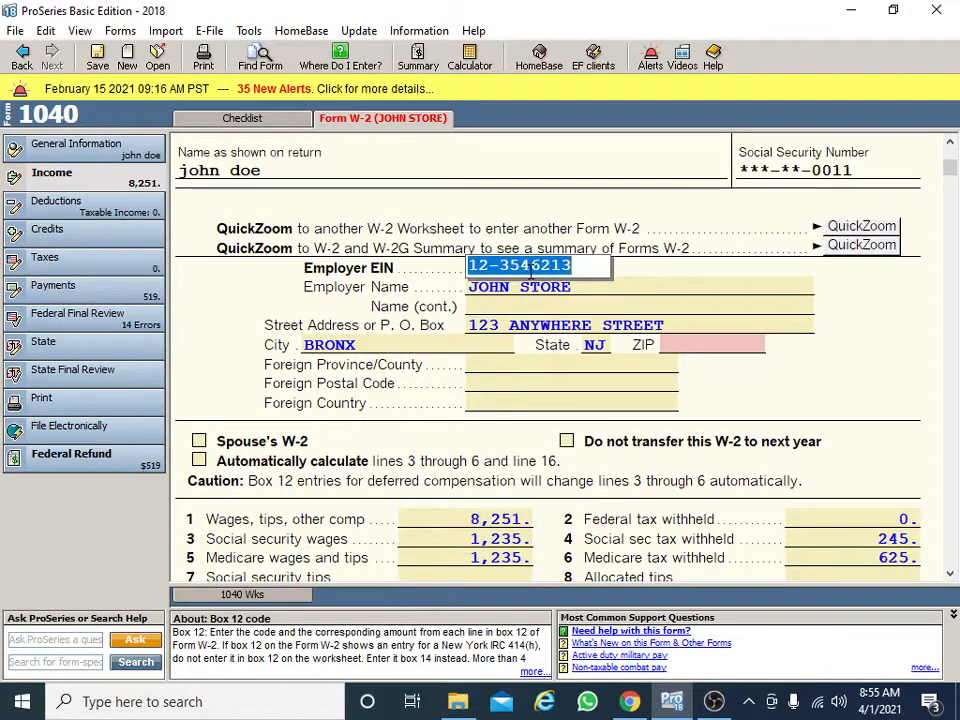
pyautogui.rightClick(548, 258)
pyautogui.click(578, 291)
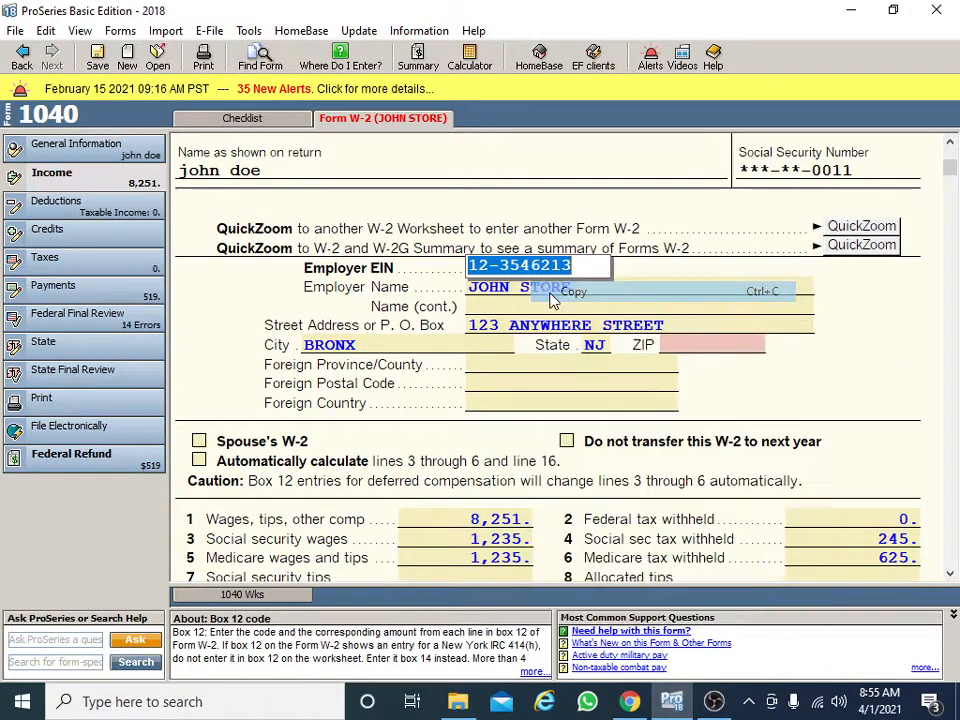
pyautogui.scroll(-15, 400, 450)
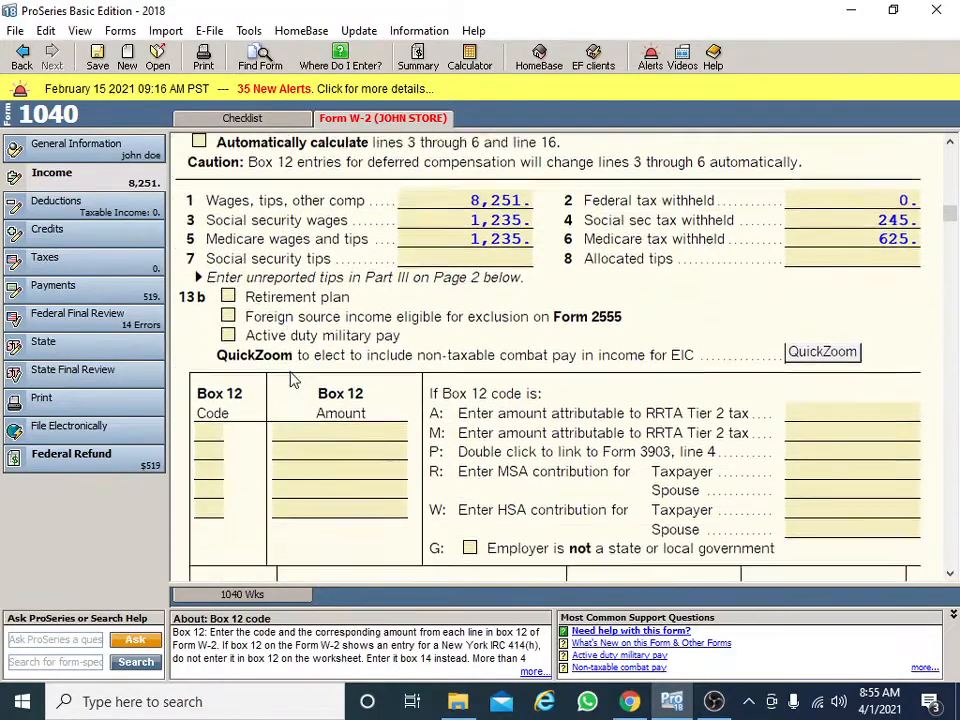
pyautogui.scroll(-3, 343, 405)
pyautogui.click(356, 459)
pyautogui.rightClick(356, 459)
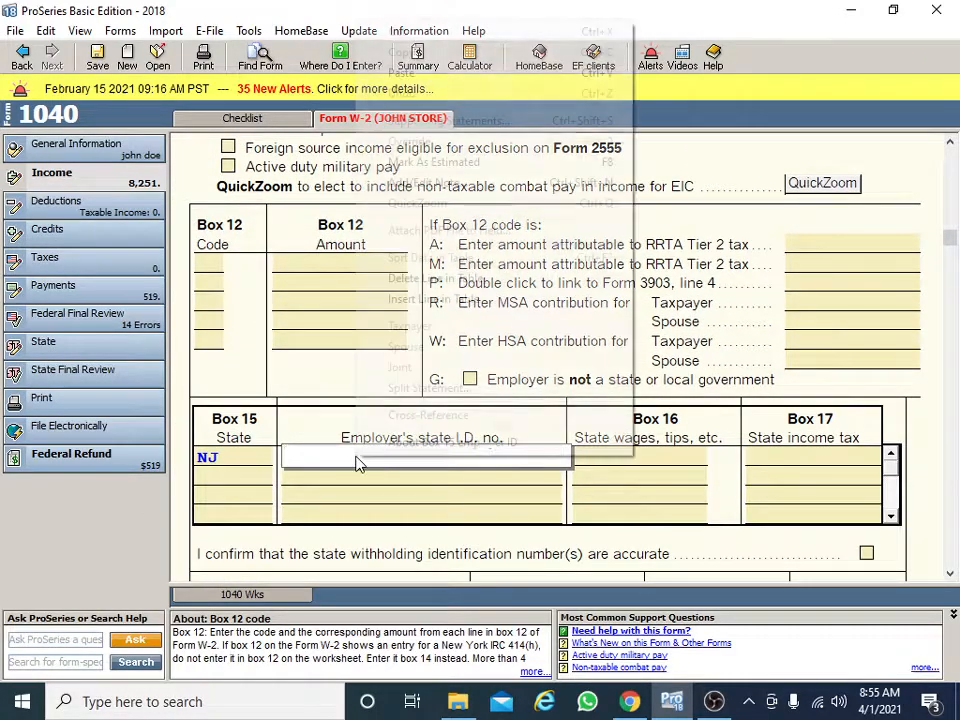
pyautogui.click(425, 73)
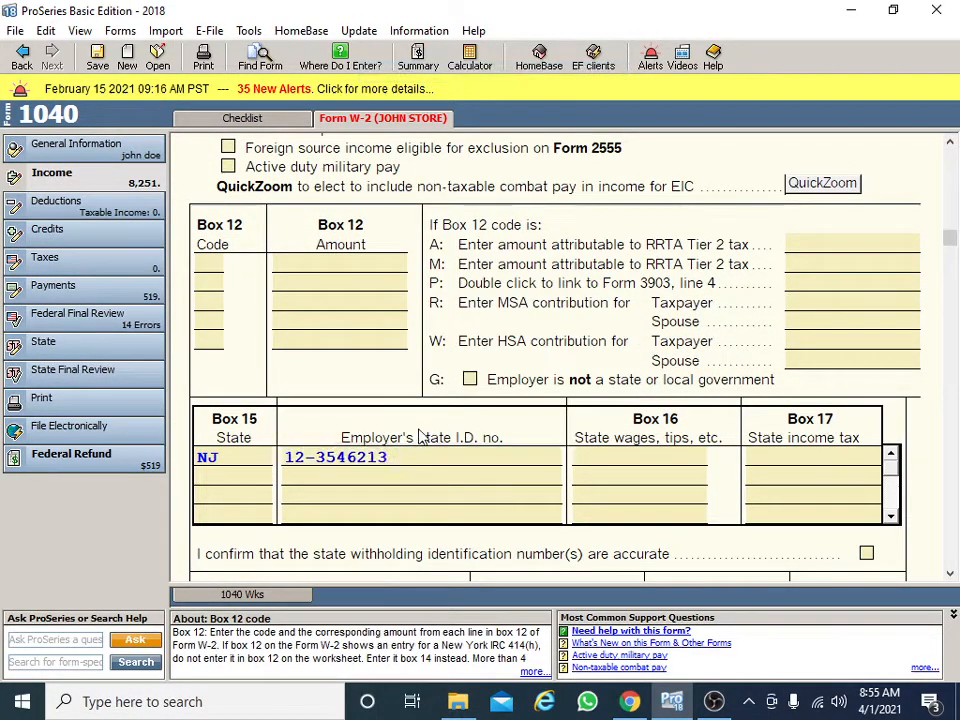
# Mark the checkbox confirming that the state withholding identification numbers are accurate.
pyautogui.click(611, 455)
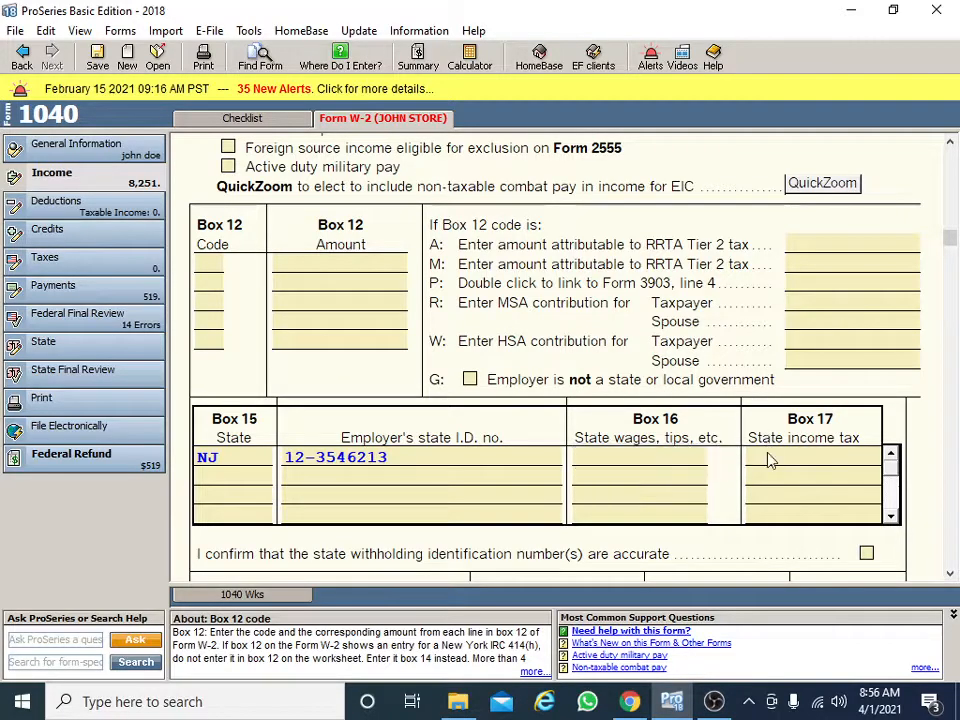
pyautogui.scroll(-1, 671, 440)
pyautogui.scroll(-2, 671, 440)
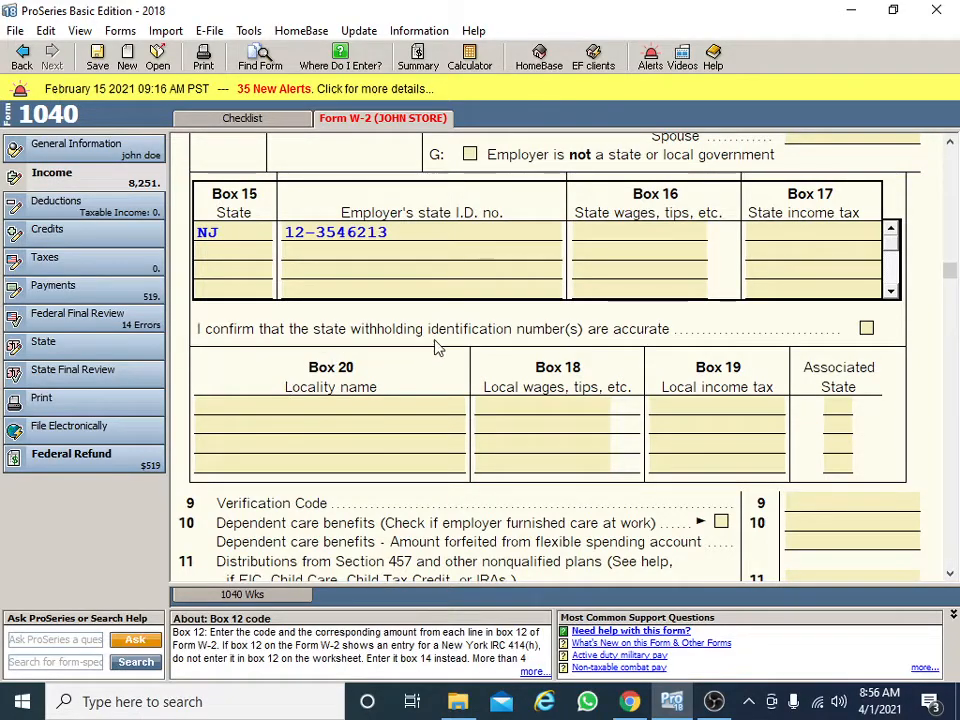
pyautogui.click(866, 328)
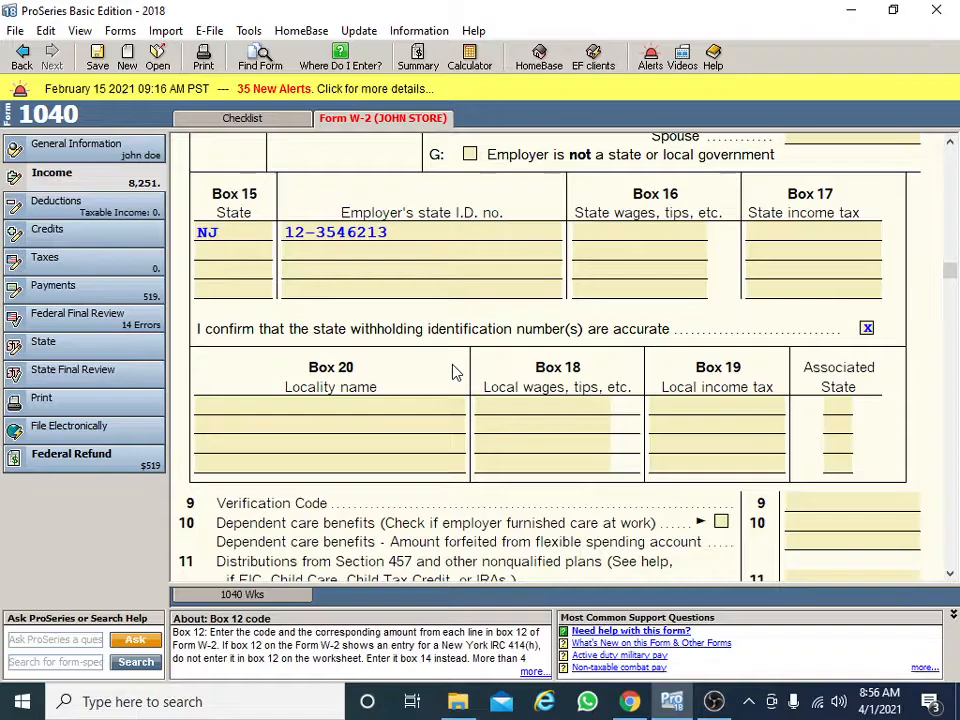
pyautogui.click(375, 405)
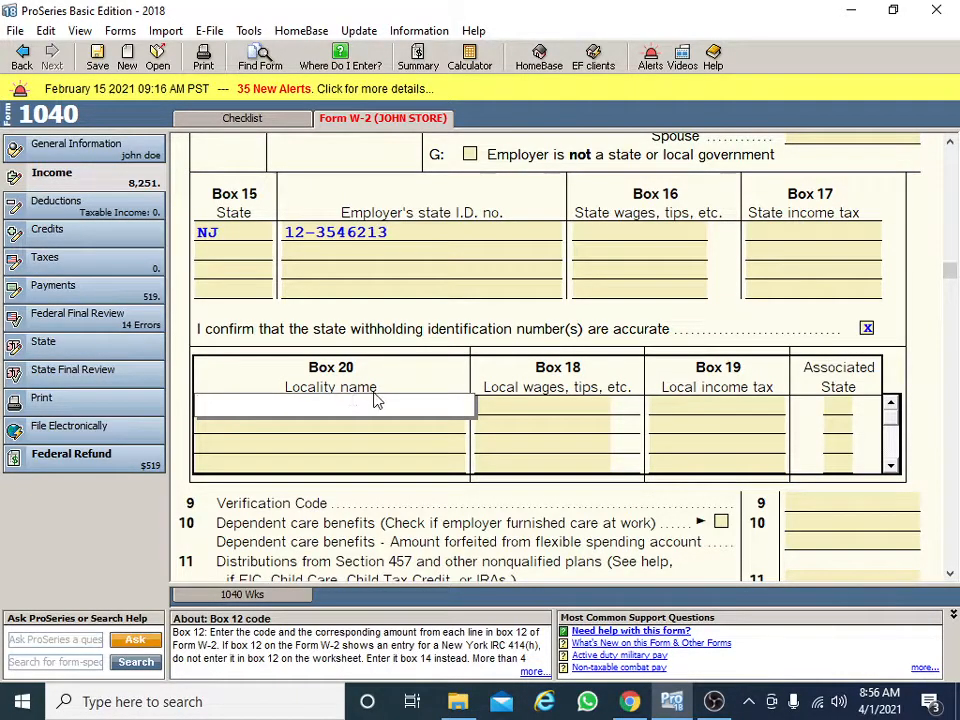
pyautogui.click(695, 406)
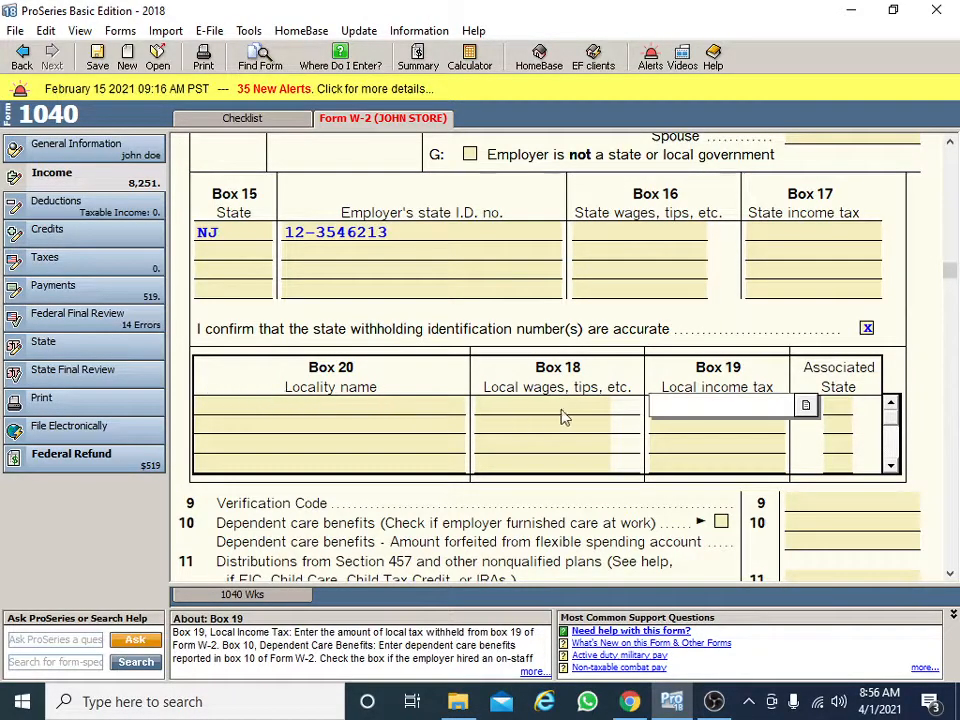
pyautogui.scroll(1, 373, 477)
pyautogui.scroll(-3, 350, 435)
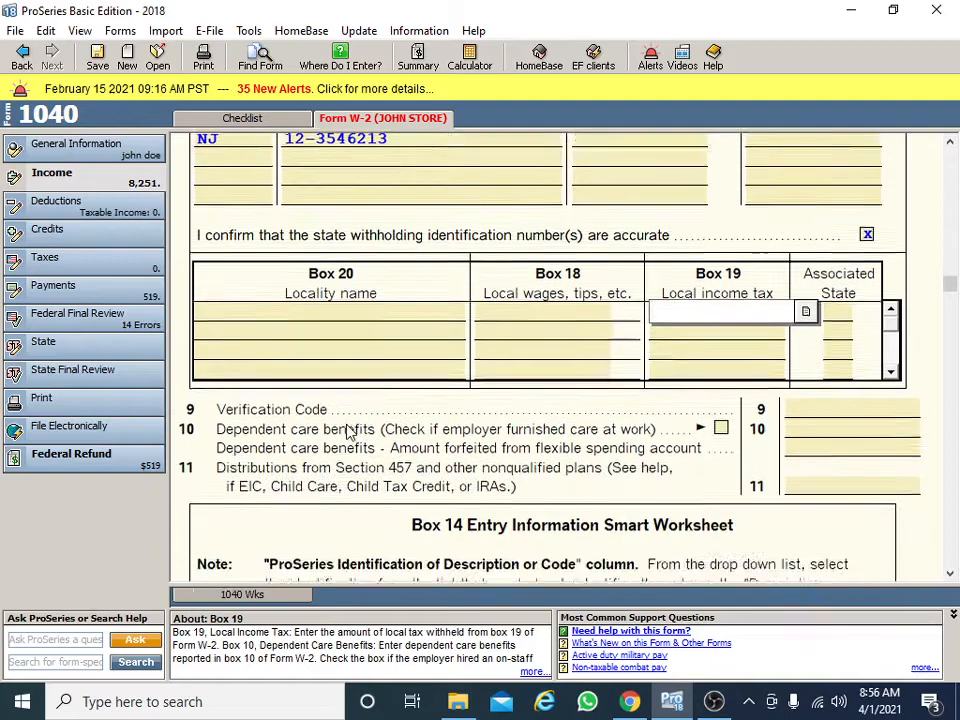
pyautogui.click(405, 379)
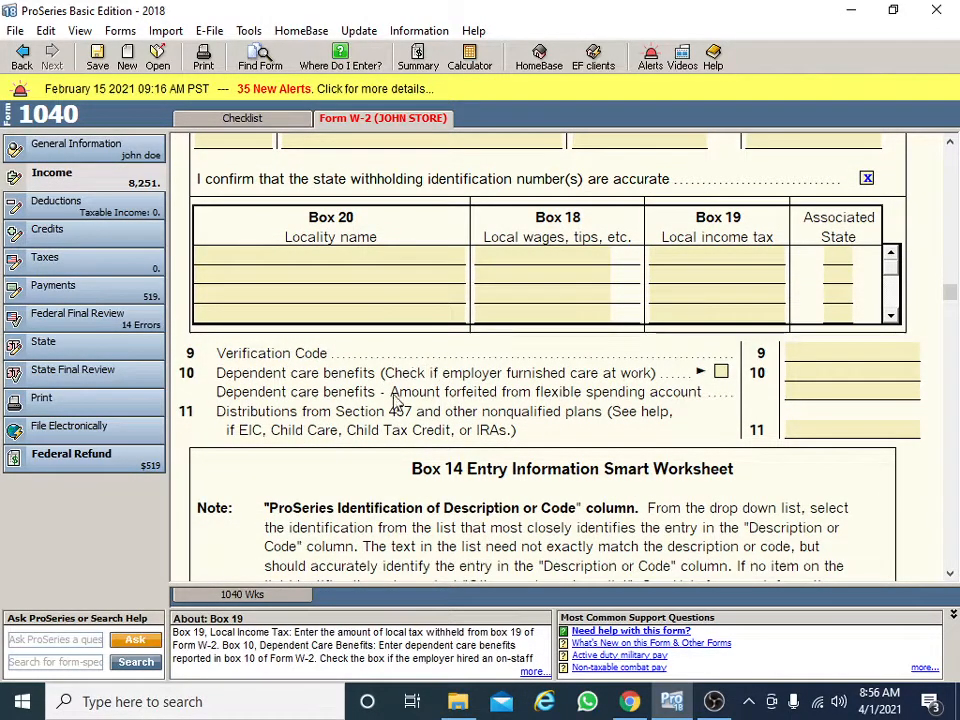
# Set the ProSeries identification on the first Box 14 line to "Other - not on above list".
pyautogui.scroll(-1, 407, 453)
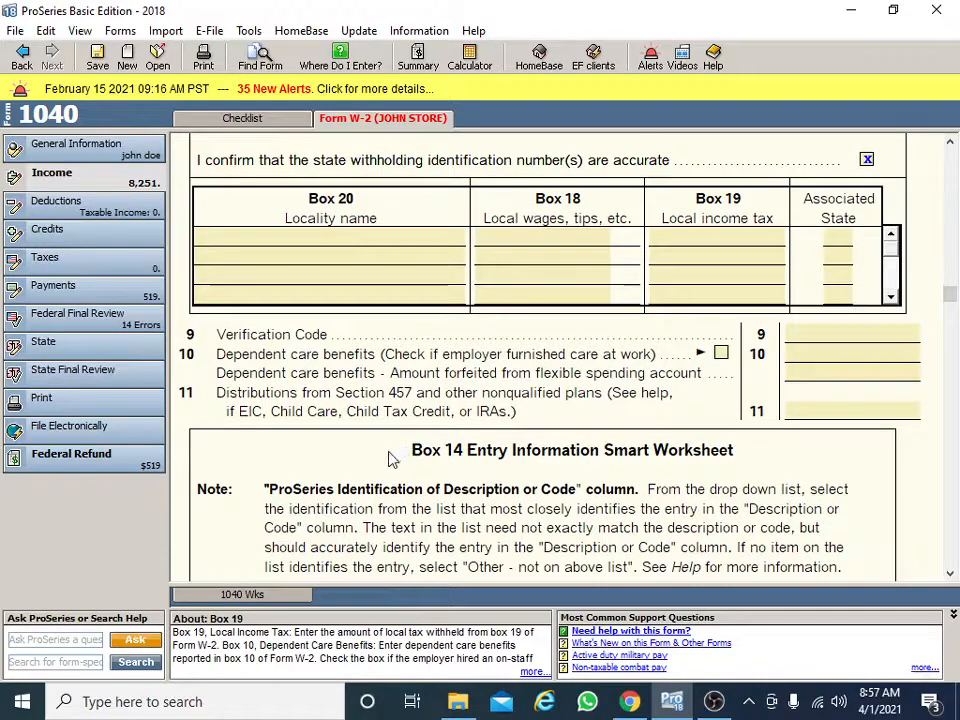
pyautogui.scroll(-3, 400, 460)
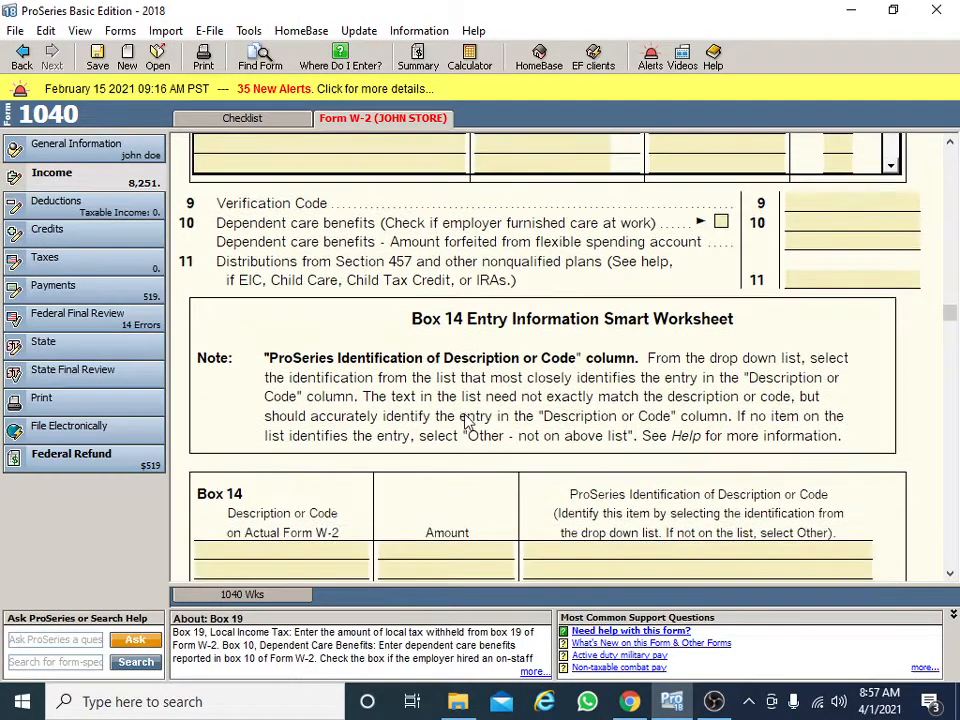
pyautogui.scroll(-2, 465, 423)
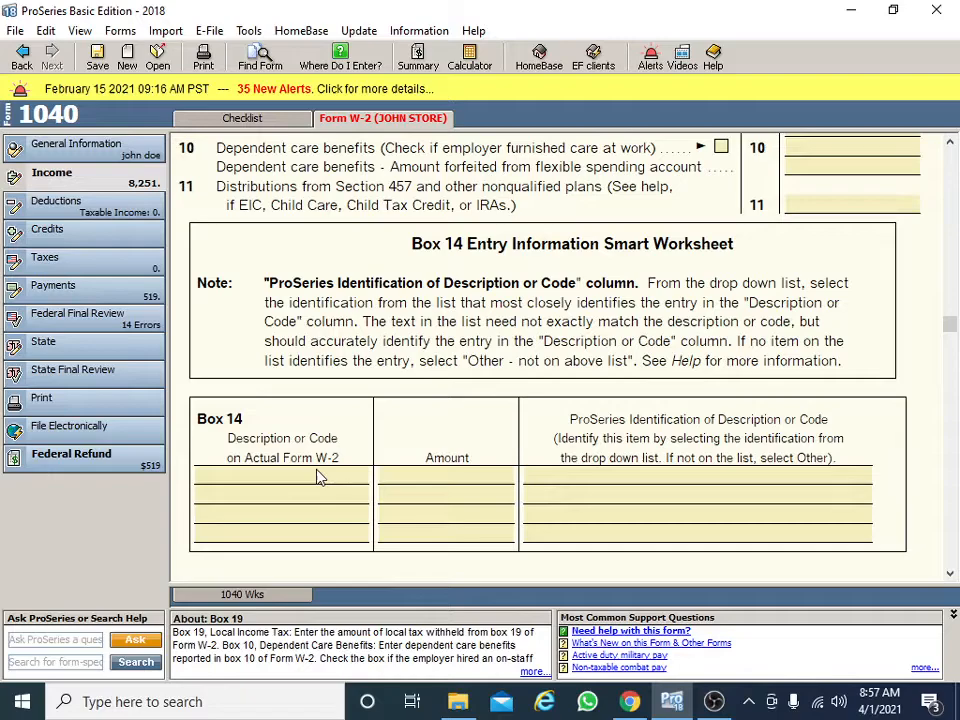
pyautogui.click(318, 478)
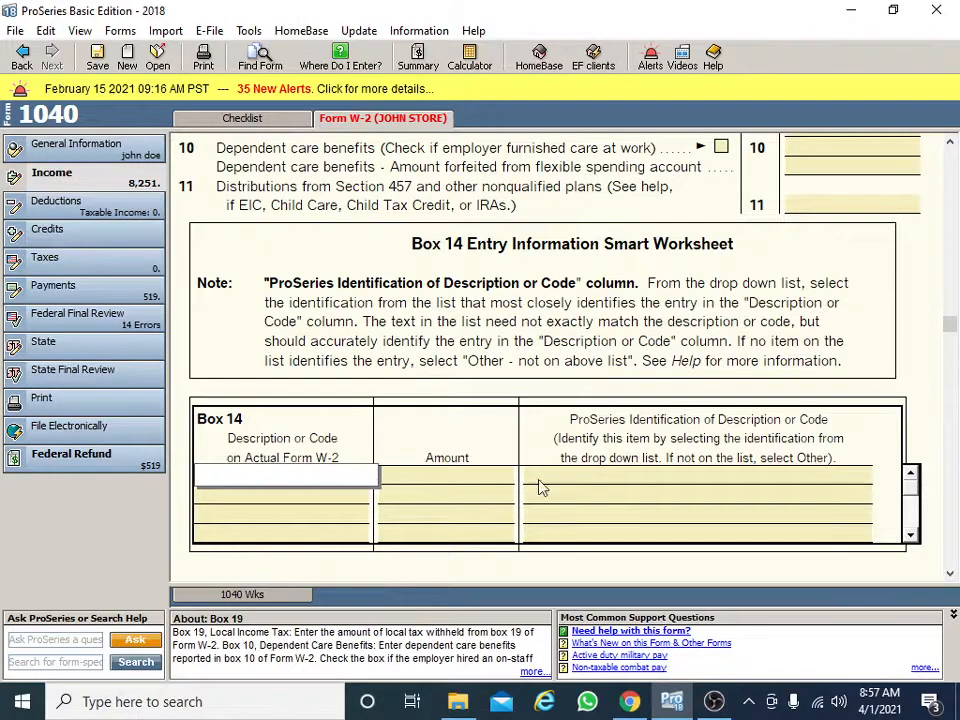
pyautogui.click(774, 476)
pyautogui.click(893, 474)
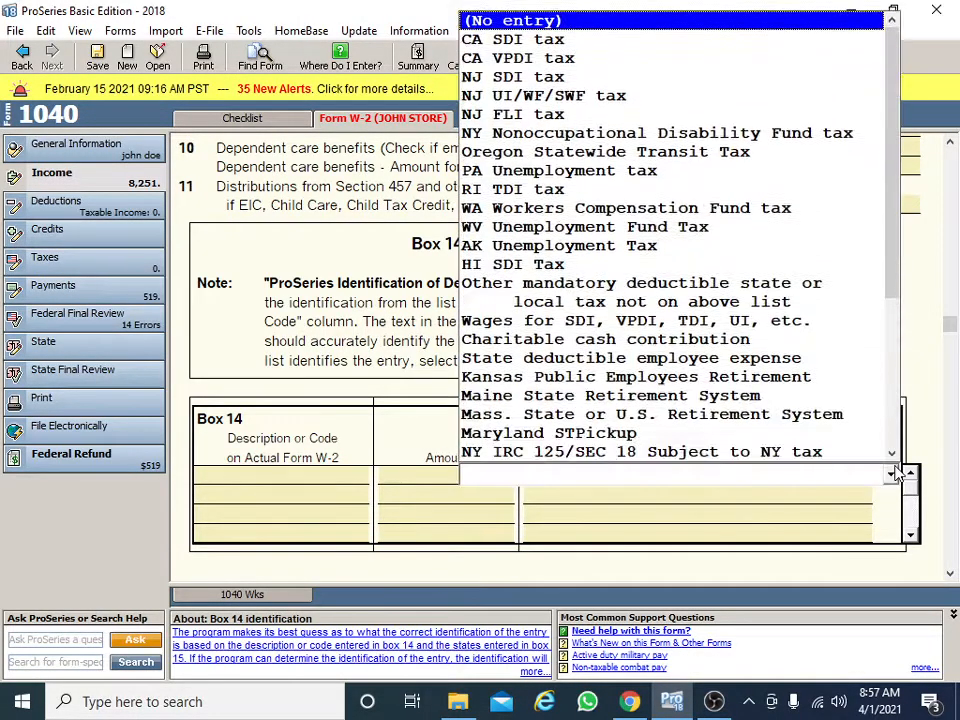
pyautogui.scroll(-4, 605, 383)
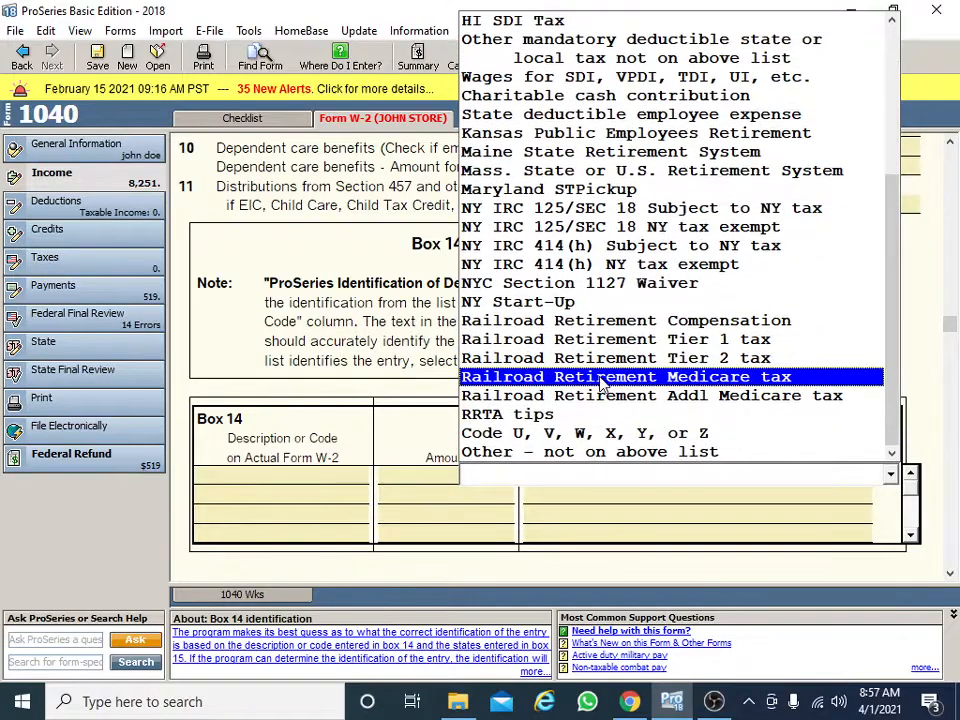
pyautogui.click(585, 452)
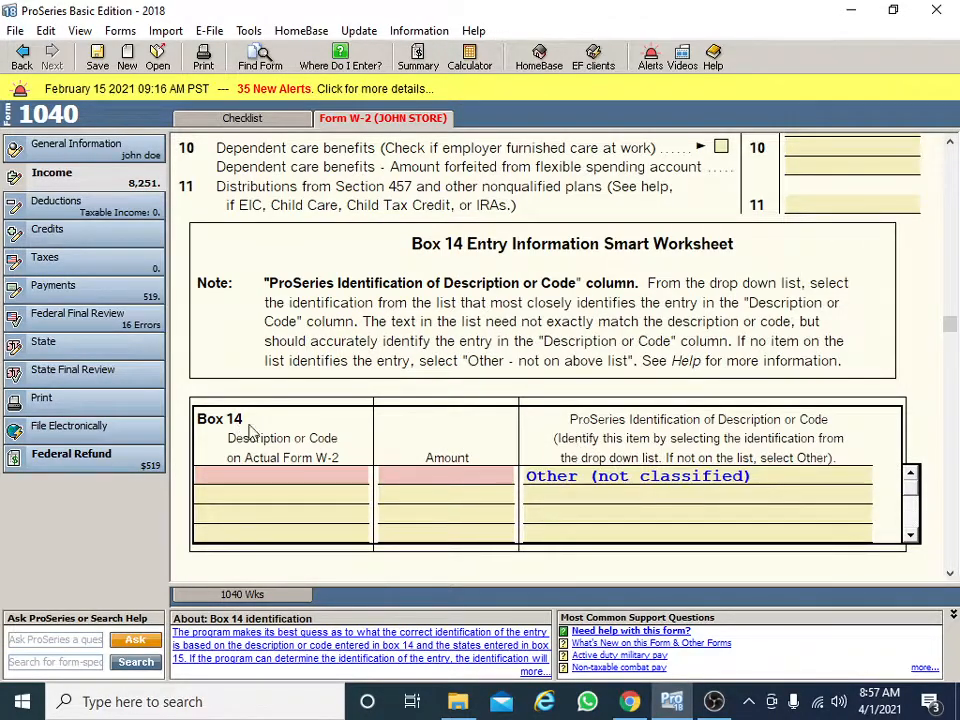
# Clear the ProSeries identification from the first Box 14 line.
pyautogui.click(855, 478)
pyautogui.click(891, 474)
pyautogui.scroll(3, 757, 260)
pyautogui.scroll(2, 757, 260)
pyautogui.click(575, 18)
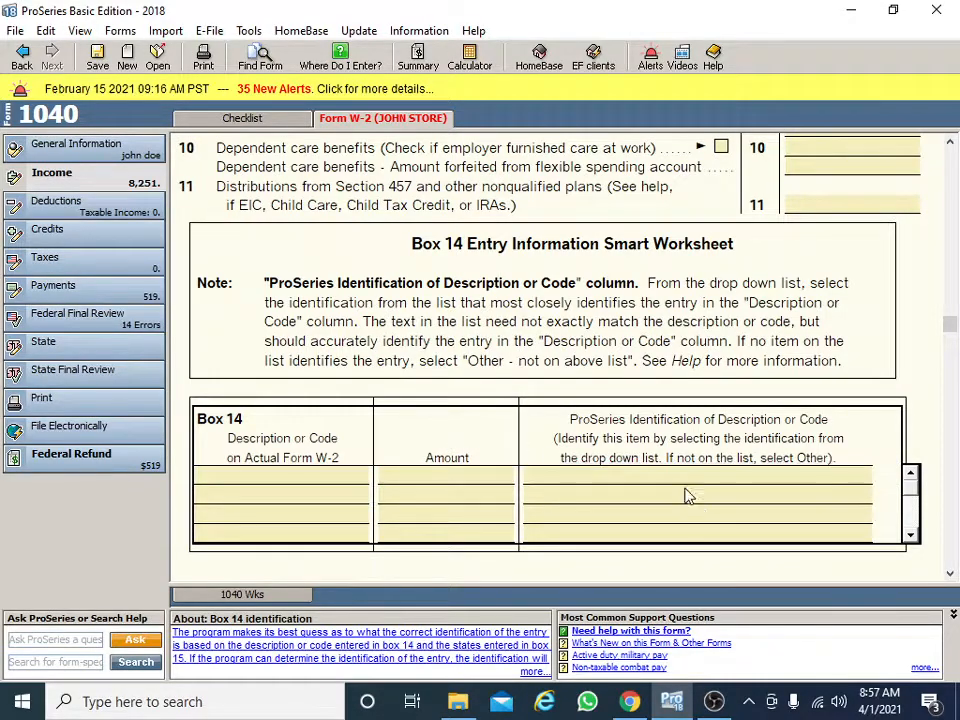
# Create a new Schedule C without a business name and link it to line C of Part I, Statutory employees.
pyautogui.scroll(-10, 697, 507)
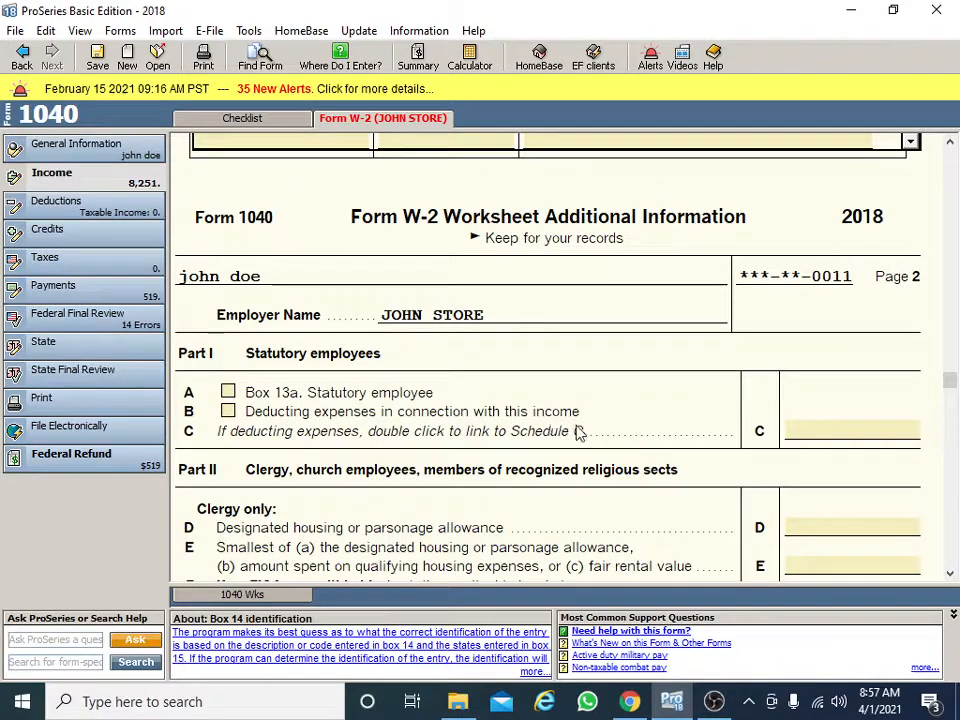
pyautogui.scroll(-1, 578, 432)
pyautogui.click(822, 410)
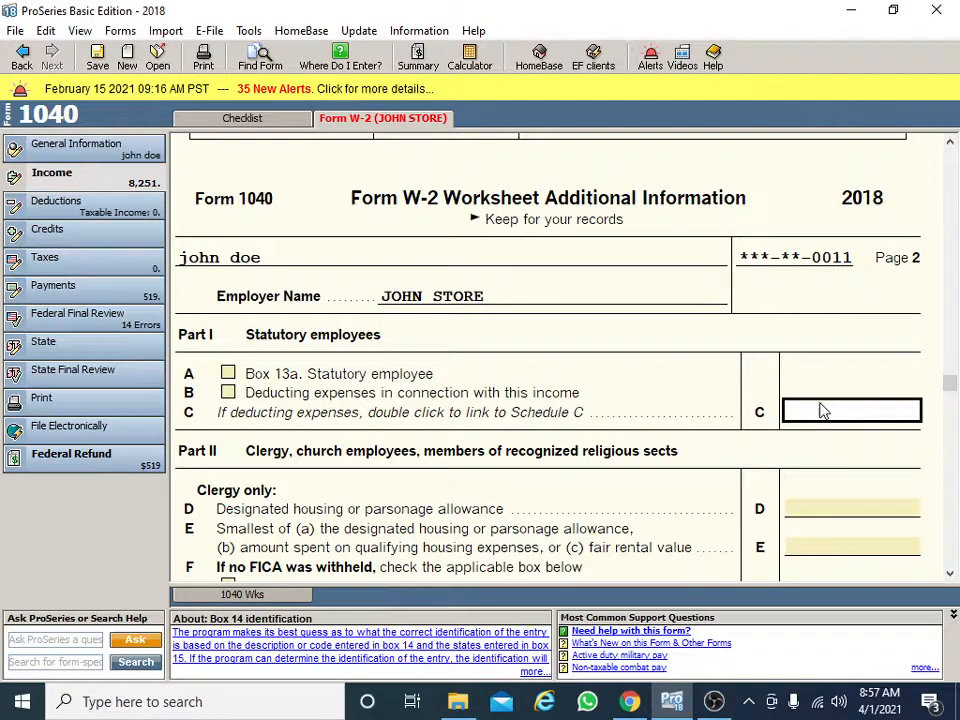
pyautogui.click(654, 385)
pyautogui.doubleClick(831, 413)
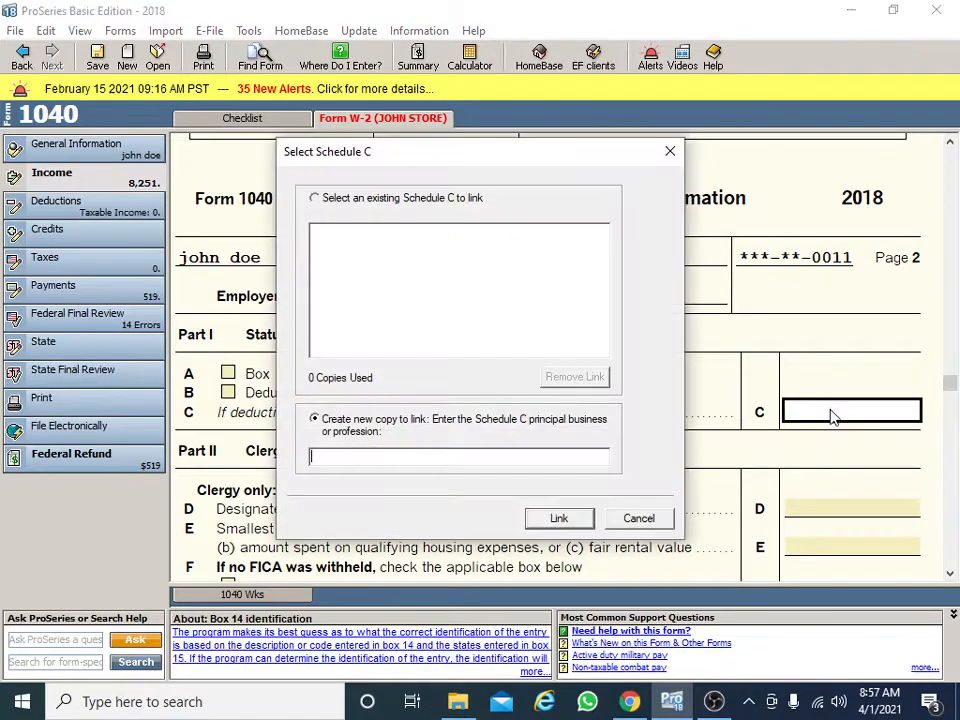
pyautogui.click(557, 518)
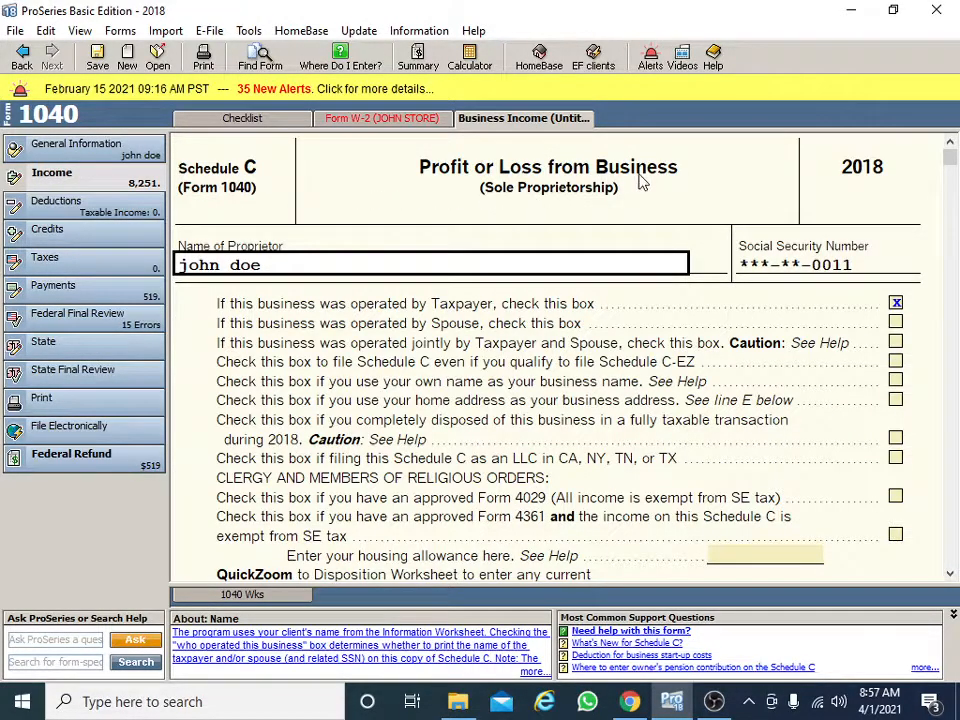
# Remove the untitled Schedule C from the return.
pyautogui.rightClick(539, 121)
pyautogui.click(594, 188)
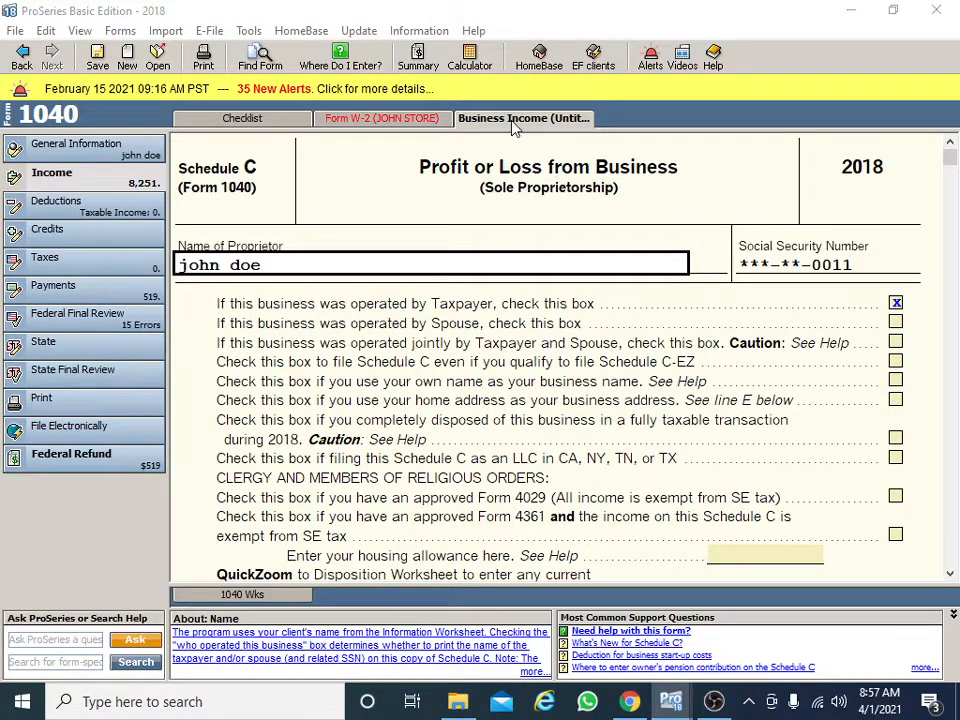
pyautogui.click(428, 122)
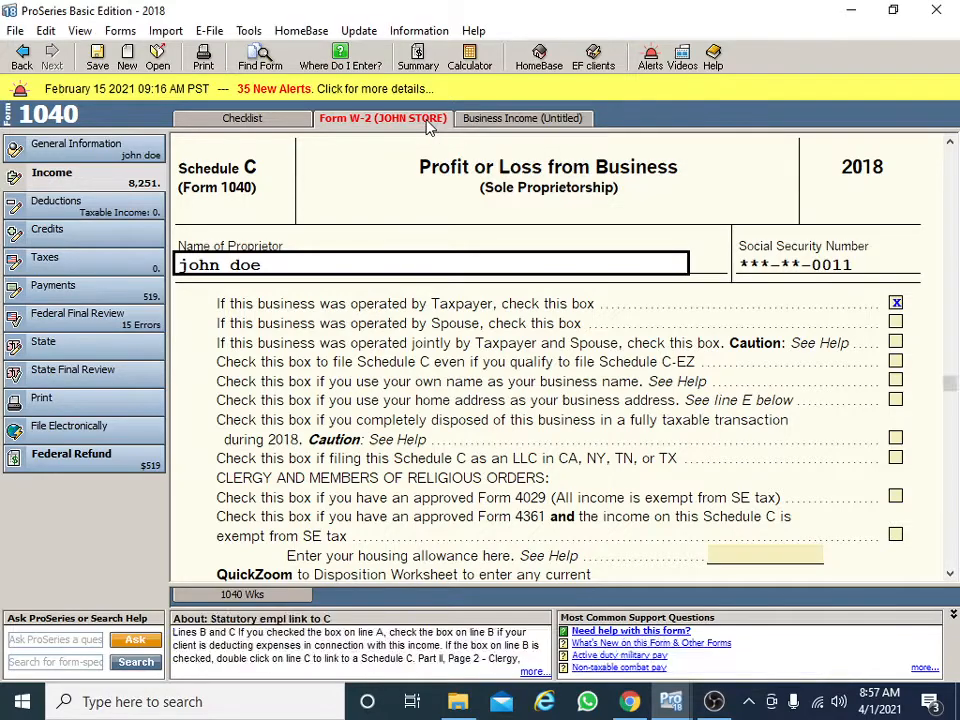
pyautogui.click(515, 120)
pyautogui.rightClick(520, 120)
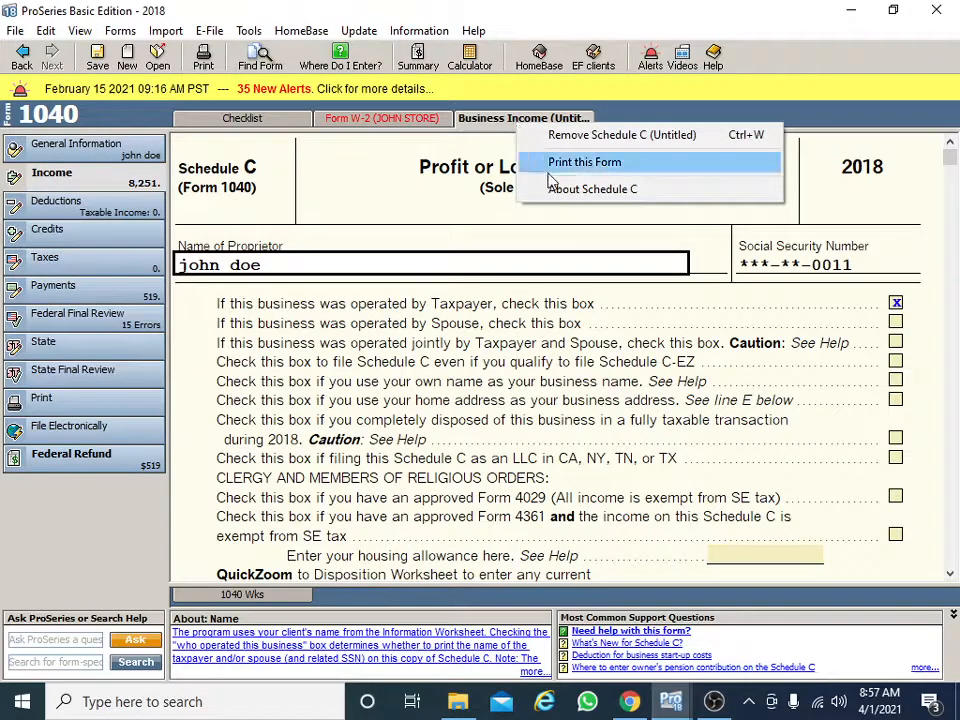
pyautogui.click(596, 135)
pyautogui.click(418, 372)
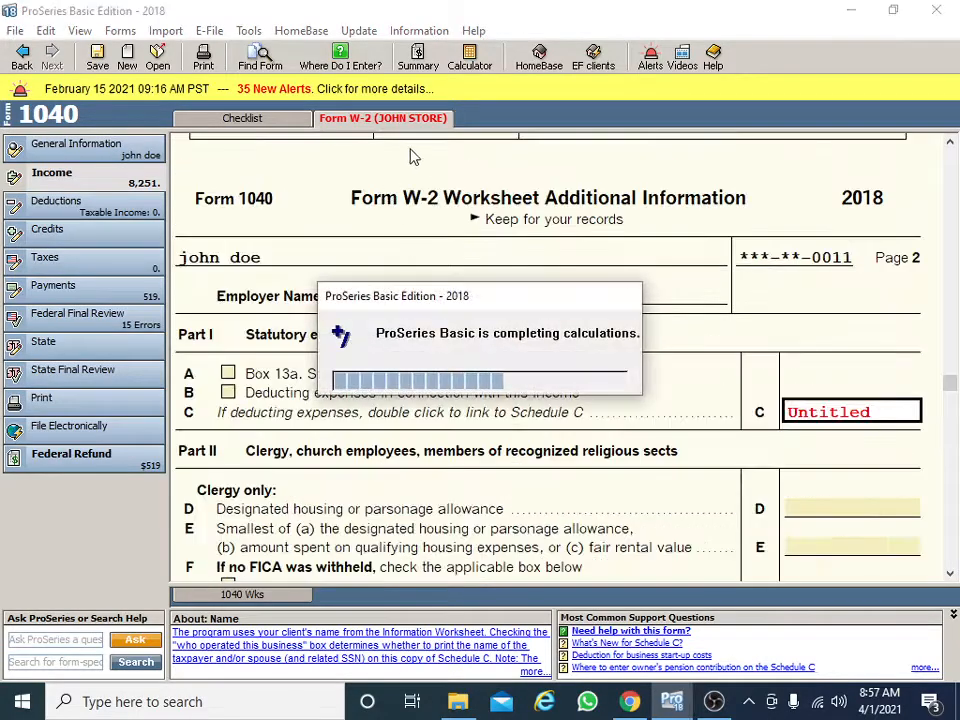
# Create a Schedule C with the principal business "my schedue c" and link it to line C of Part I.
pyautogui.click(280, 120)
pyautogui.click(330, 120)
pyautogui.scroll(-1, 457, 275)
pyautogui.scroll(-4, 459, 277)
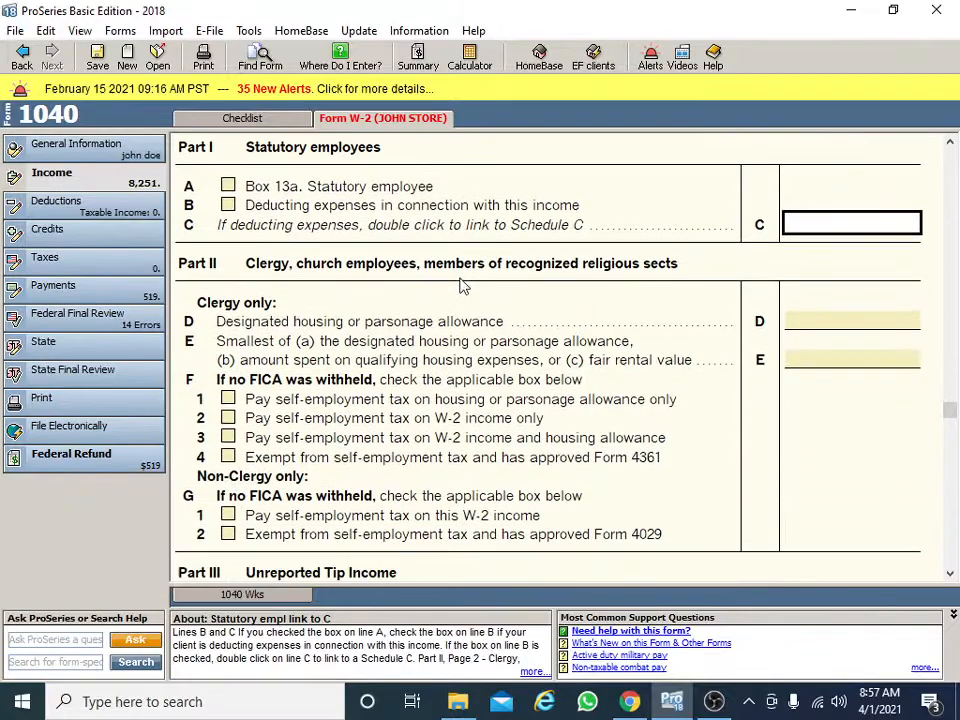
pyautogui.scroll(4, 461, 279)
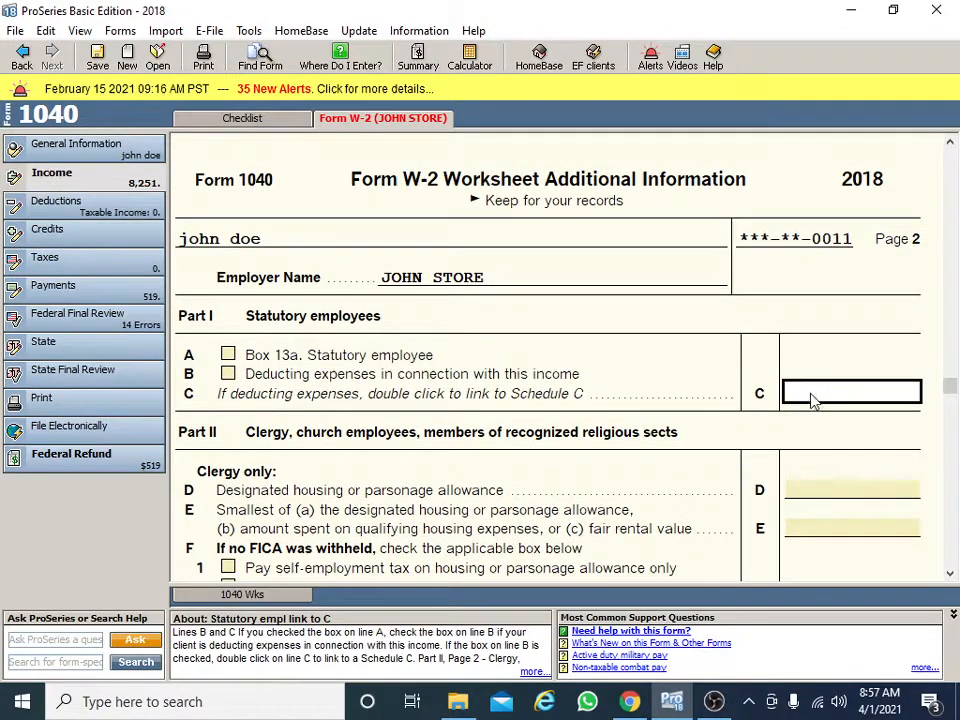
pyautogui.doubleClick(812, 398)
pyautogui.click(644, 516)
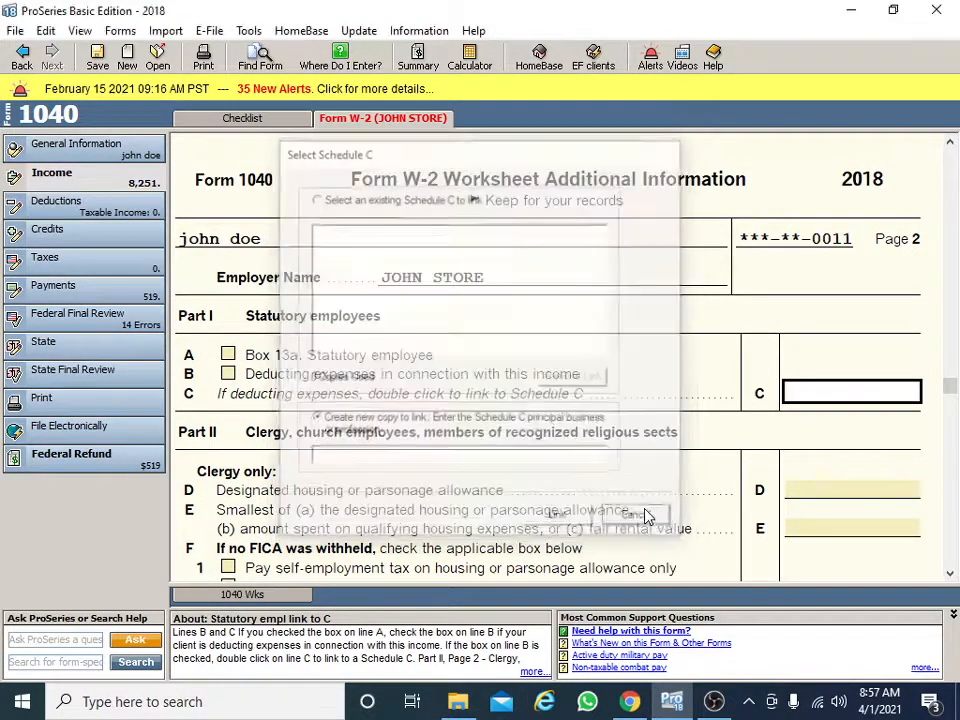
pyautogui.doubleClick(808, 397)
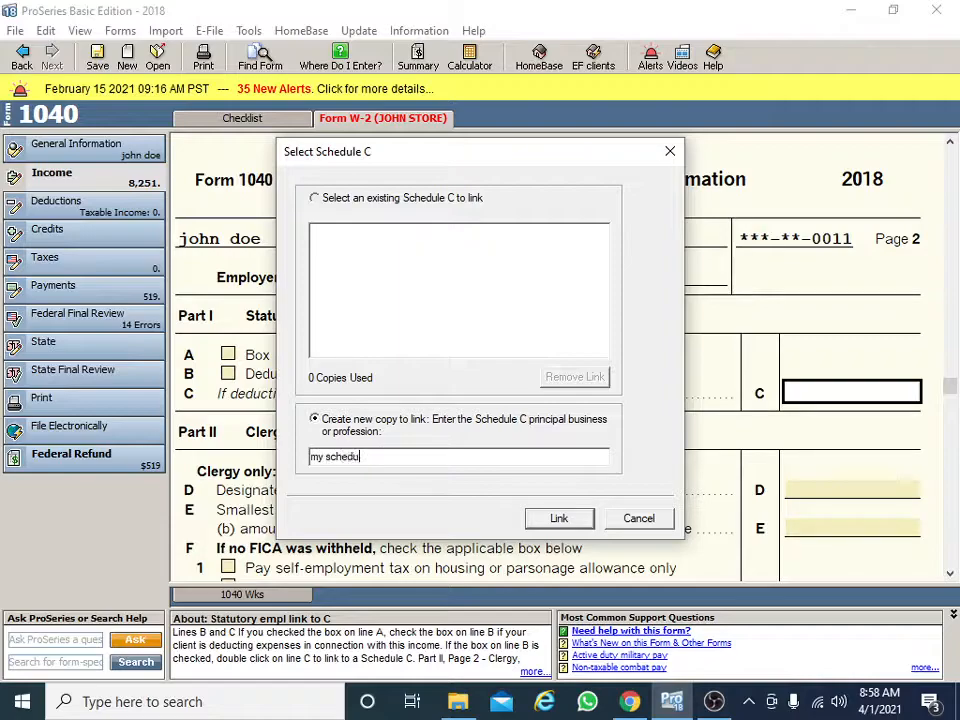
pyautogui.click(559, 518)
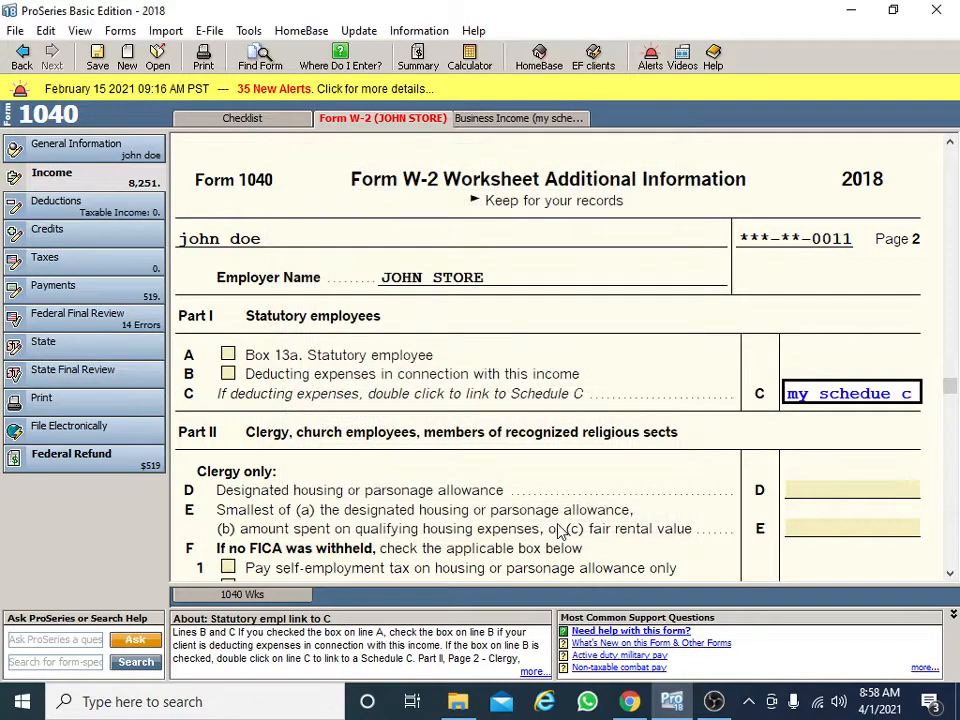
# Open the linked Schedule C "my schedue c" and remove it from the return.
pyautogui.click(546, 119)
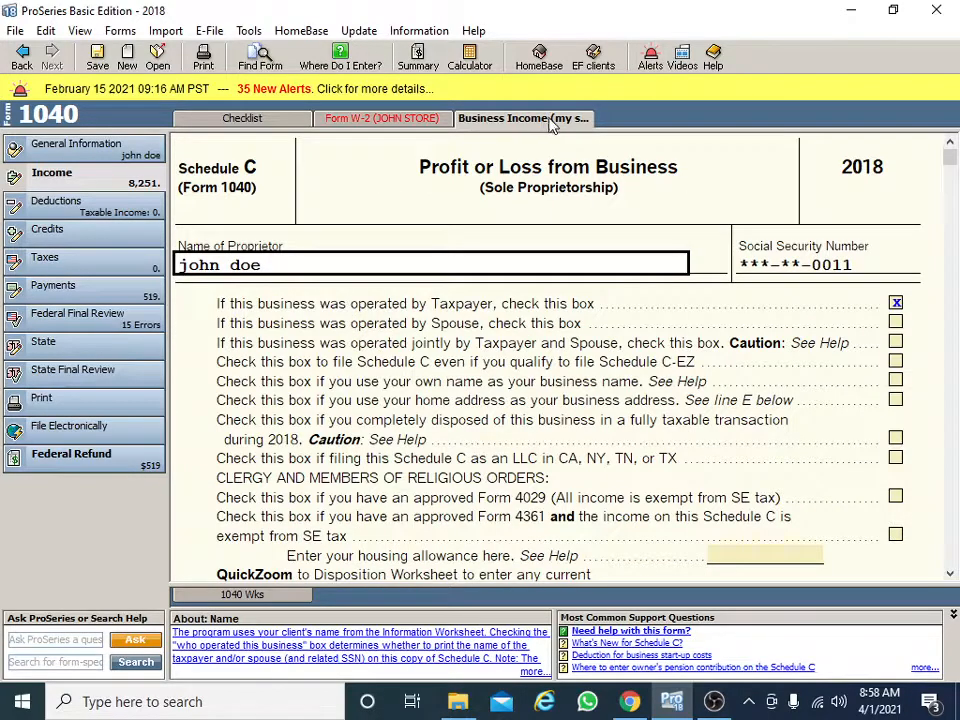
pyautogui.click(407, 118)
pyautogui.click(489, 121)
pyautogui.rightClick(489, 121)
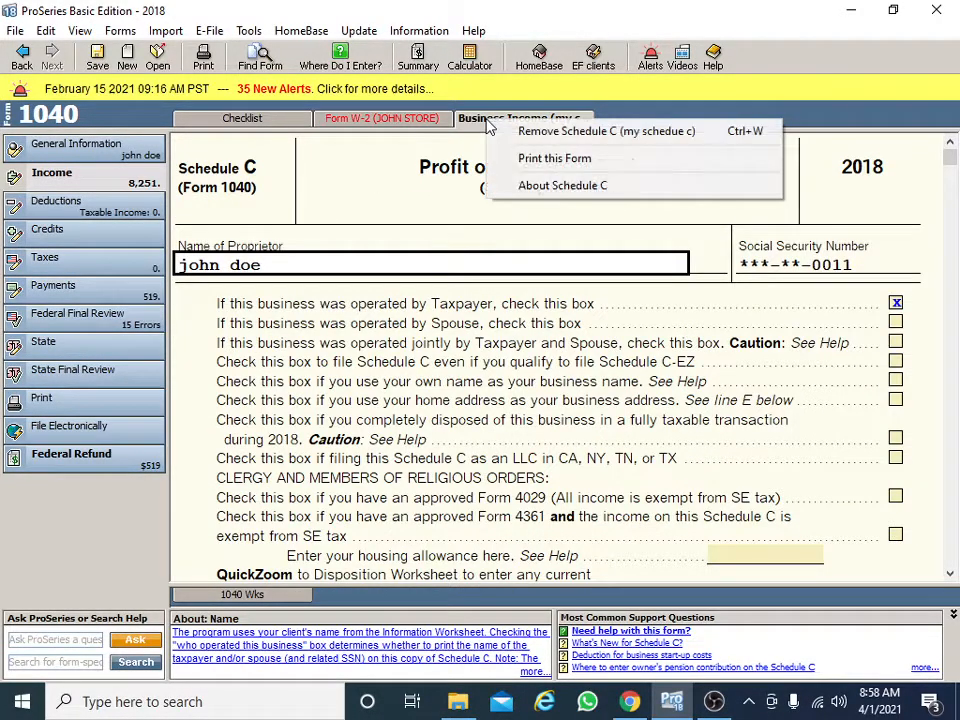
pyautogui.click(558, 131)
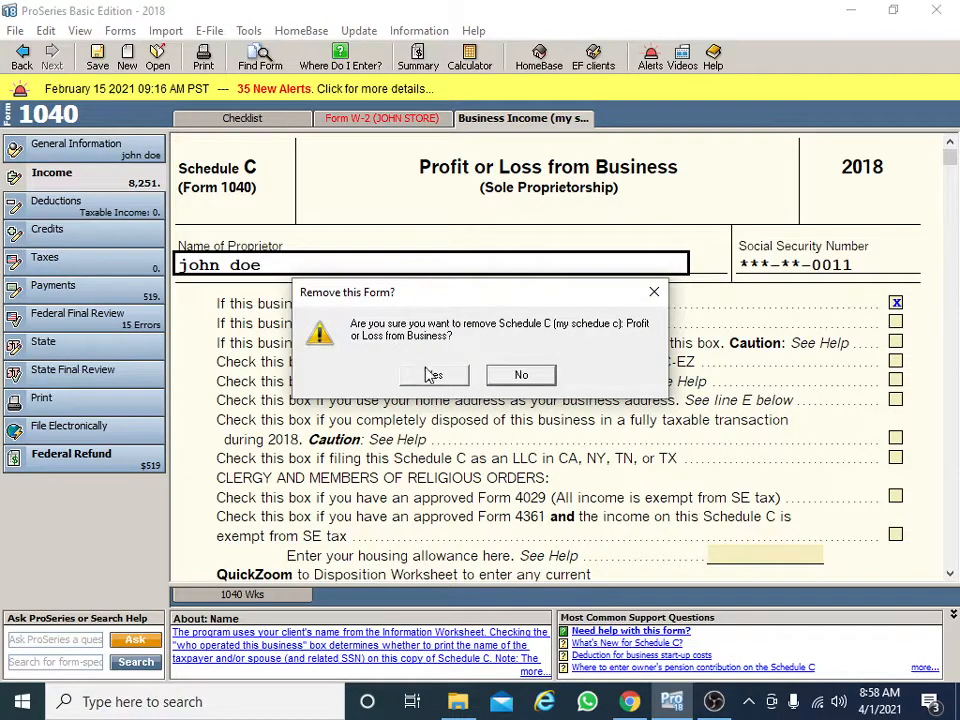
pyautogui.click(434, 375)
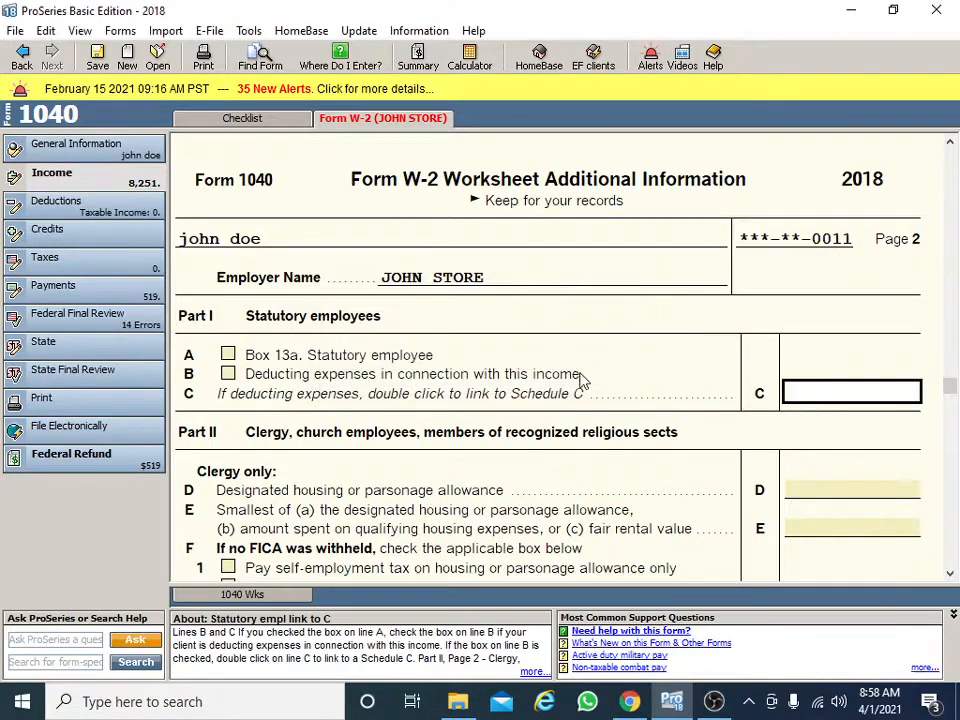
# Enter 245 on line H1 of Part III for tips of $20 or more in a month not reported to the employer.
pyautogui.scroll(-1, 716, 423)
pyautogui.scroll(-2, 716, 423)
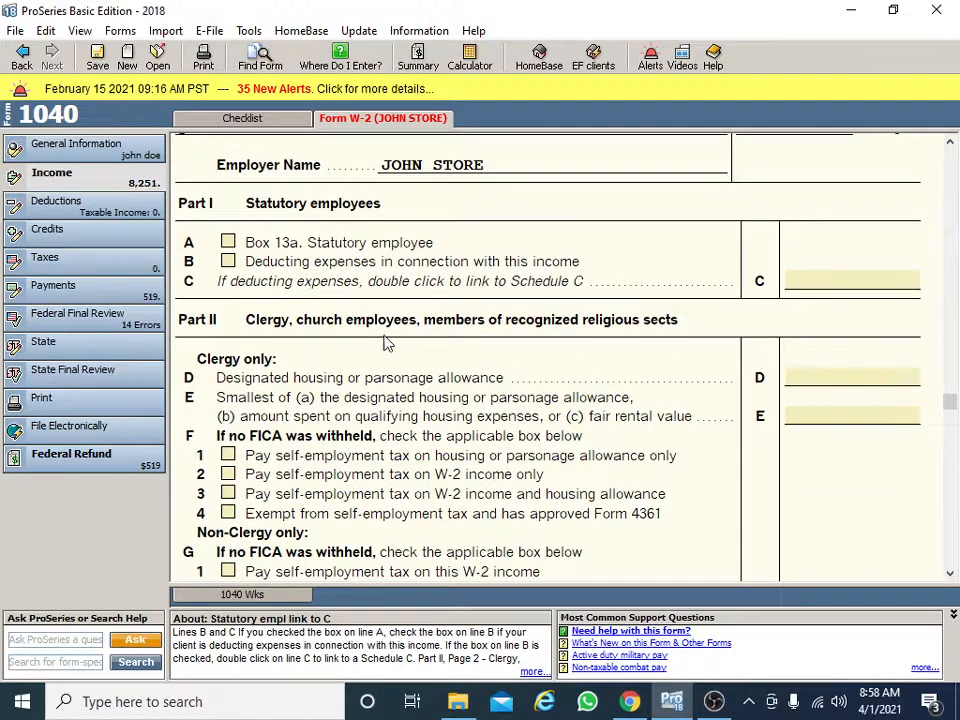
pyautogui.scroll(-2, 540, 360)
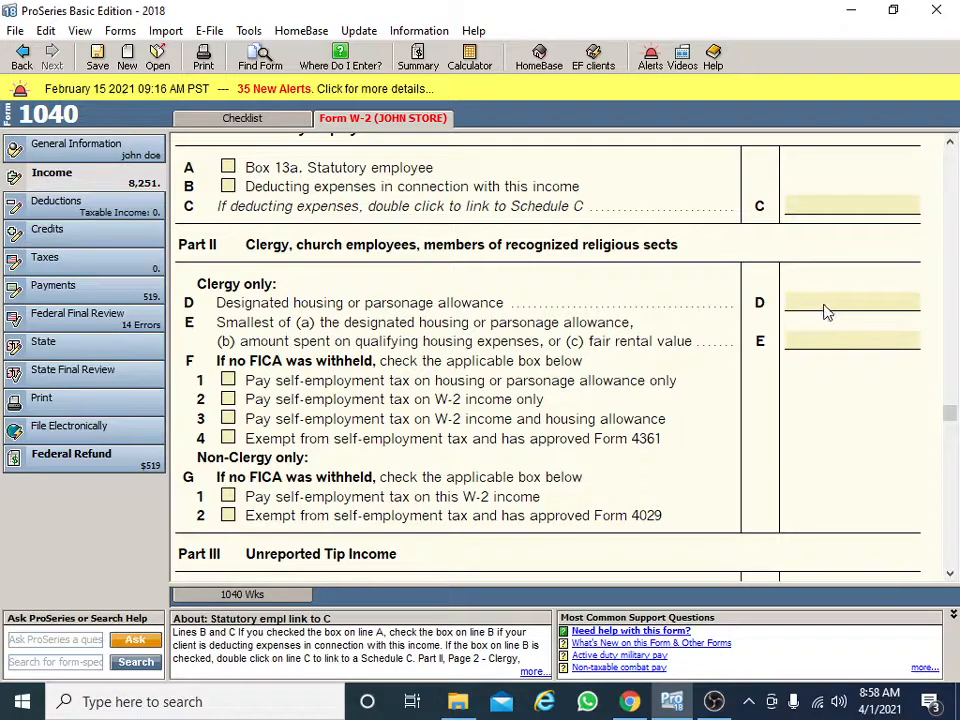
pyautogui.scroll(-1, 280, 430)
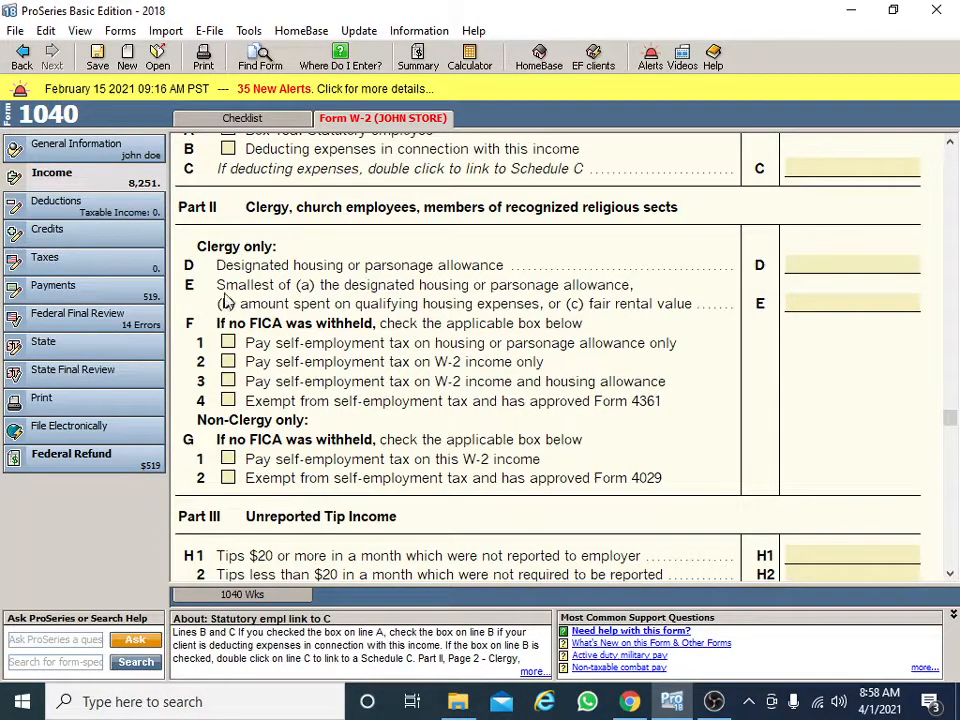
pyautogui.scroll(-1, 422, 416)
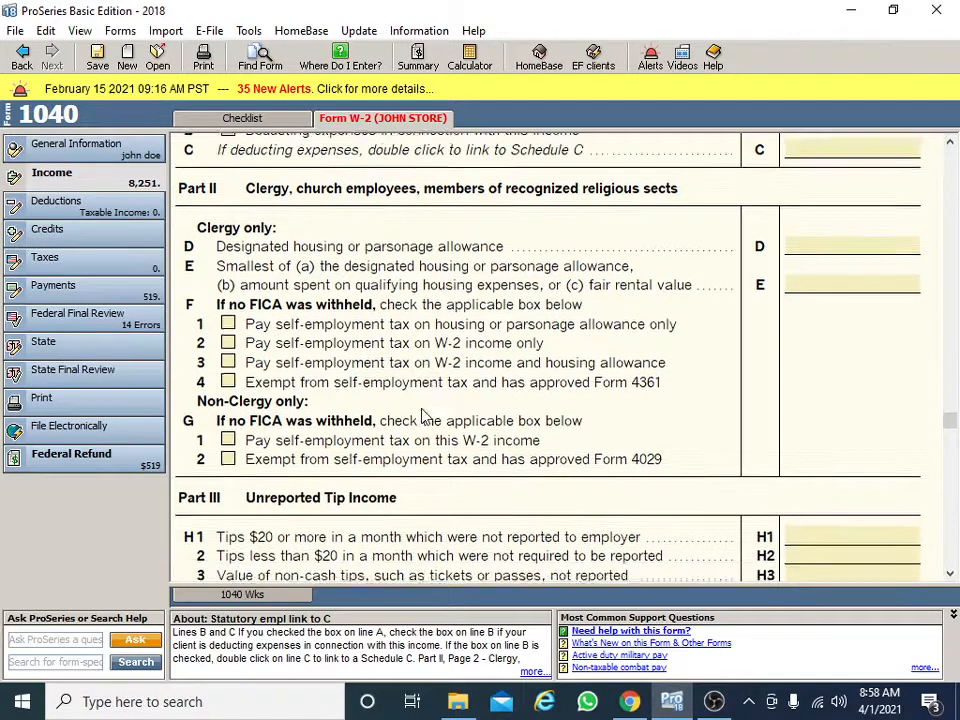
pyautogui.scroll(-8, 430, 425)
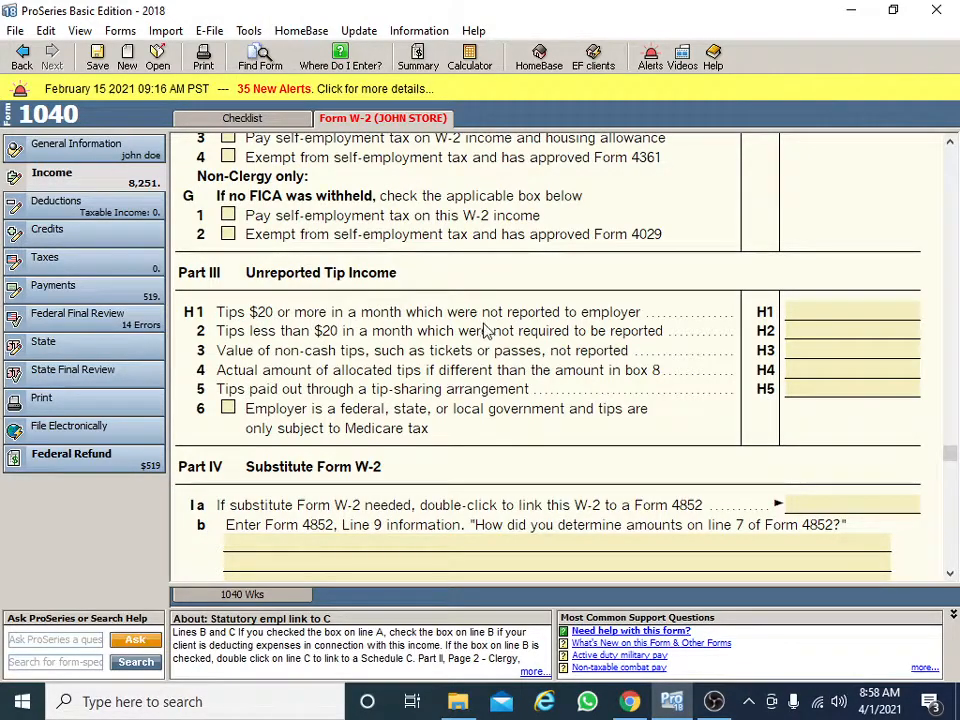
pyautogui.doubleClick(813, 314)
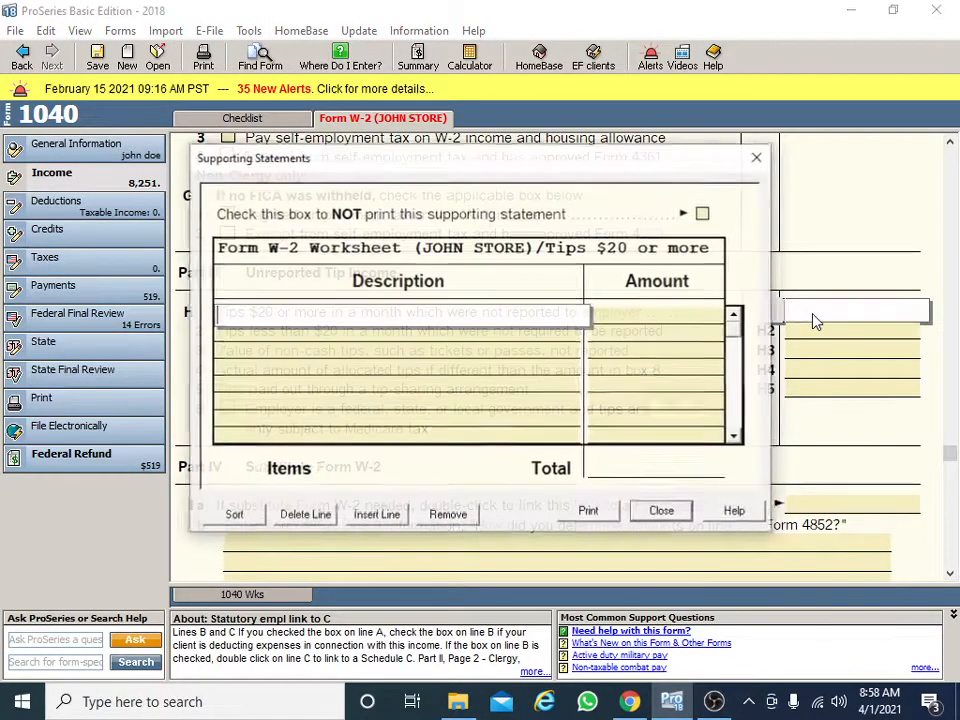
pyautogui.click(662, 513)
pyautogui.write('245')
pyautogui.press('Return')
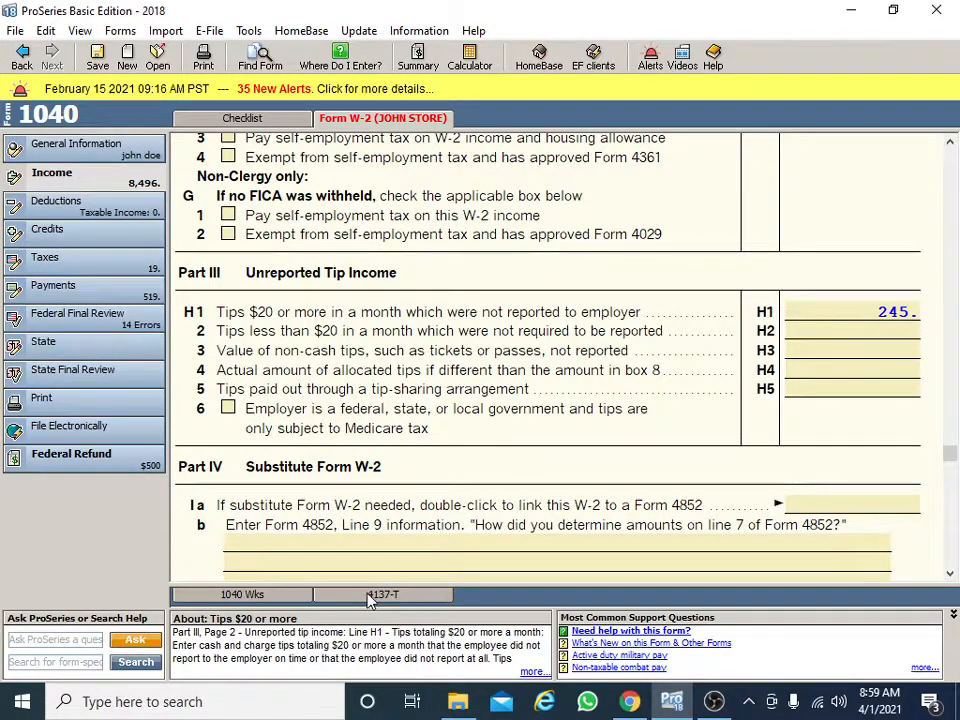
# Review how the unreported tips carry through the lines of Form 4137, and return to the W-2 worksheet.
pyautogui.click(411, 596)
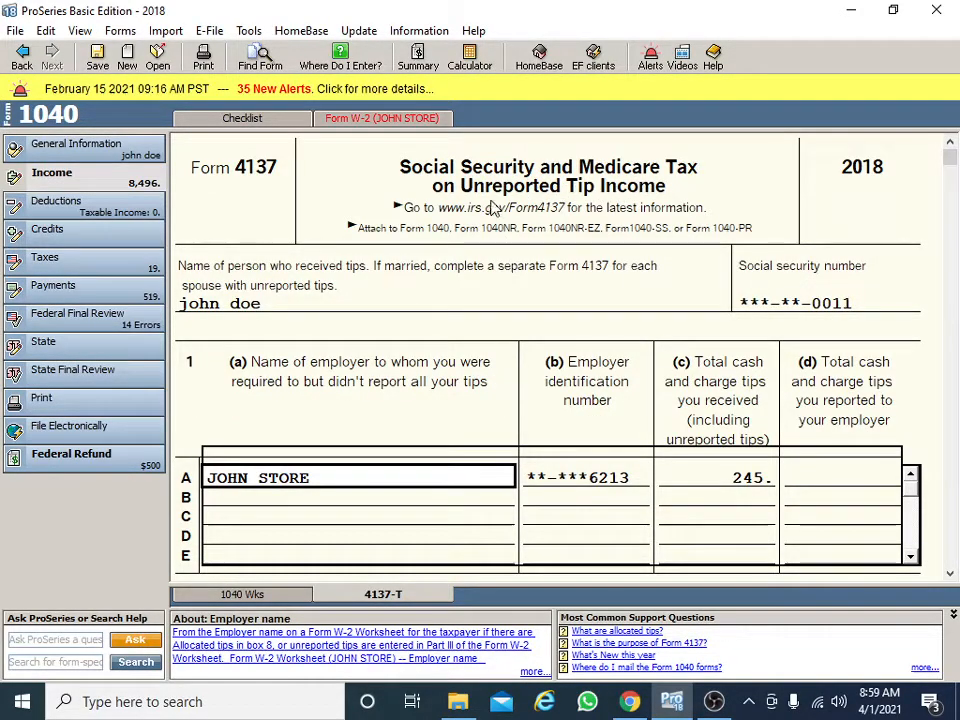
pyautogui.scroll(-1, 465, 398)
pyautogui.scroll(-8, 459, 390)
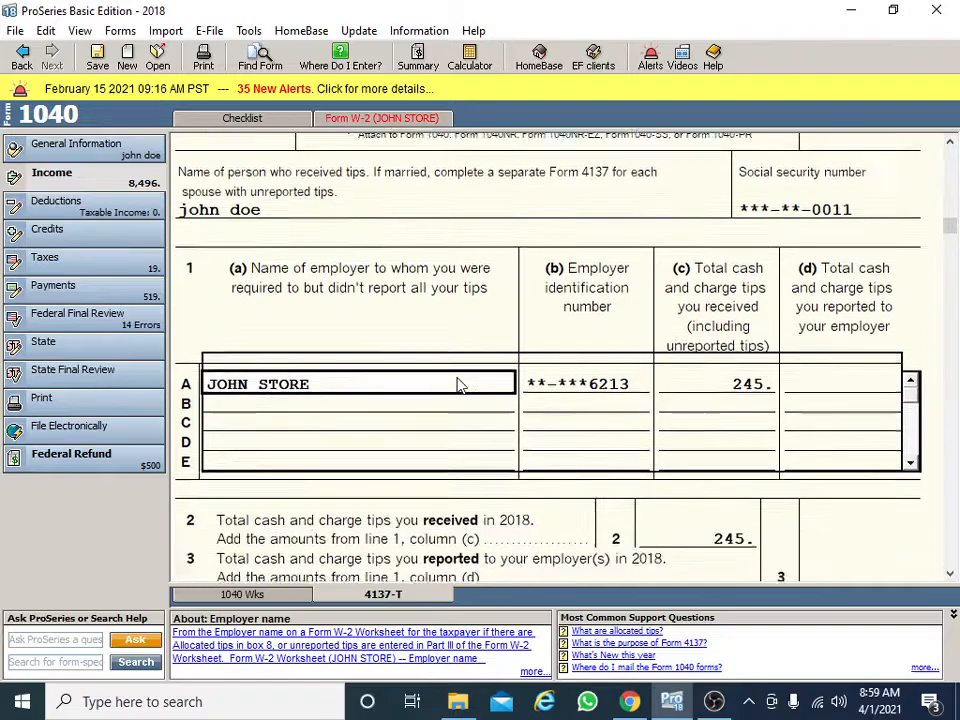
pyautogui.scroll(-1, 459, 380)
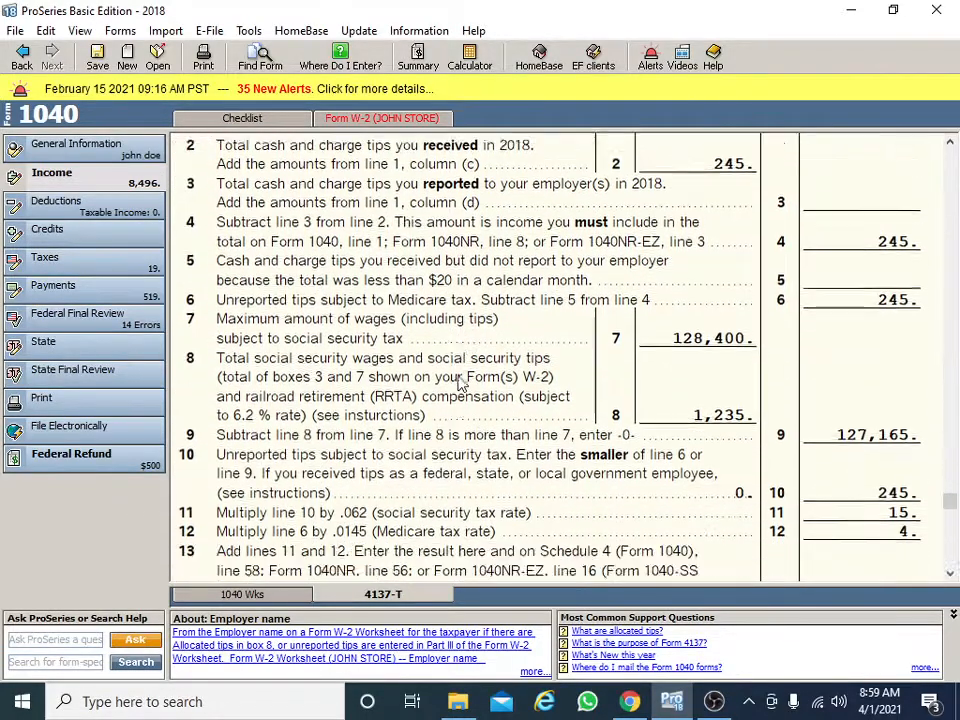
pyautogui.scroll(5, 457, 381)
pyautogui.click(368, 120)
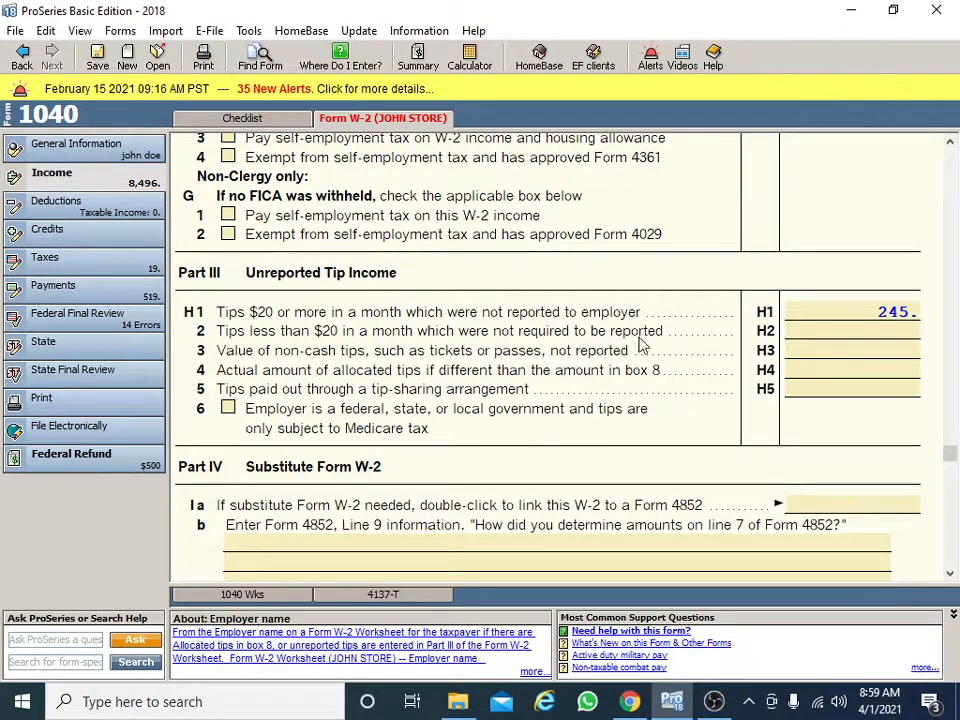
# Clear line H1 and enter 245 on line H2 for tips less than $20 in a month.
pyautogui.click(868, 312)
pyautogui.press('BackSpace')
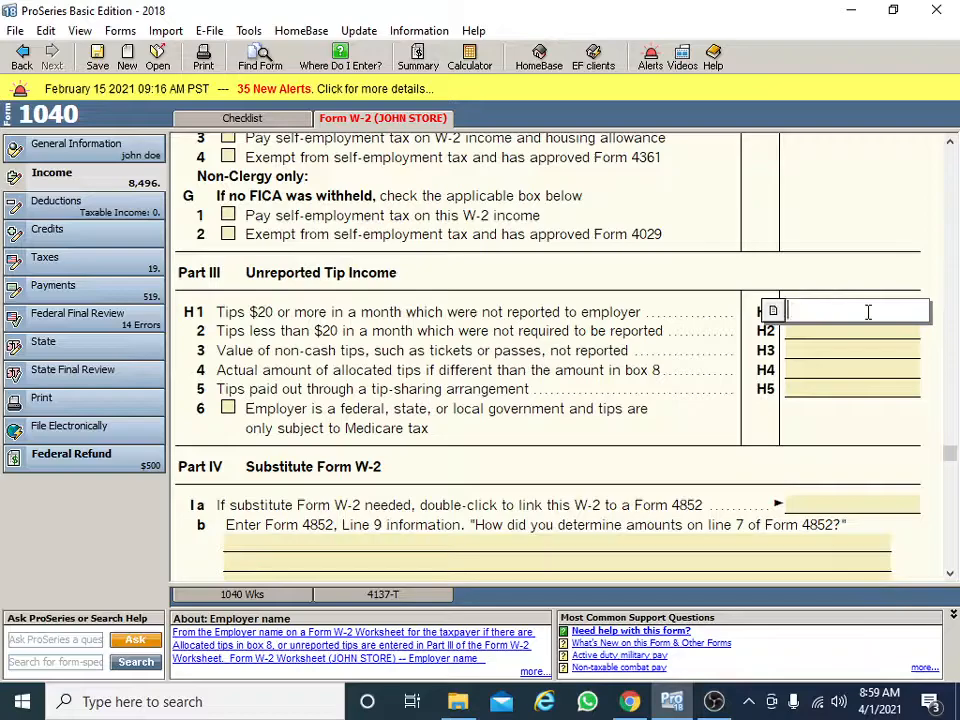
pyautogui.click(845, 338)
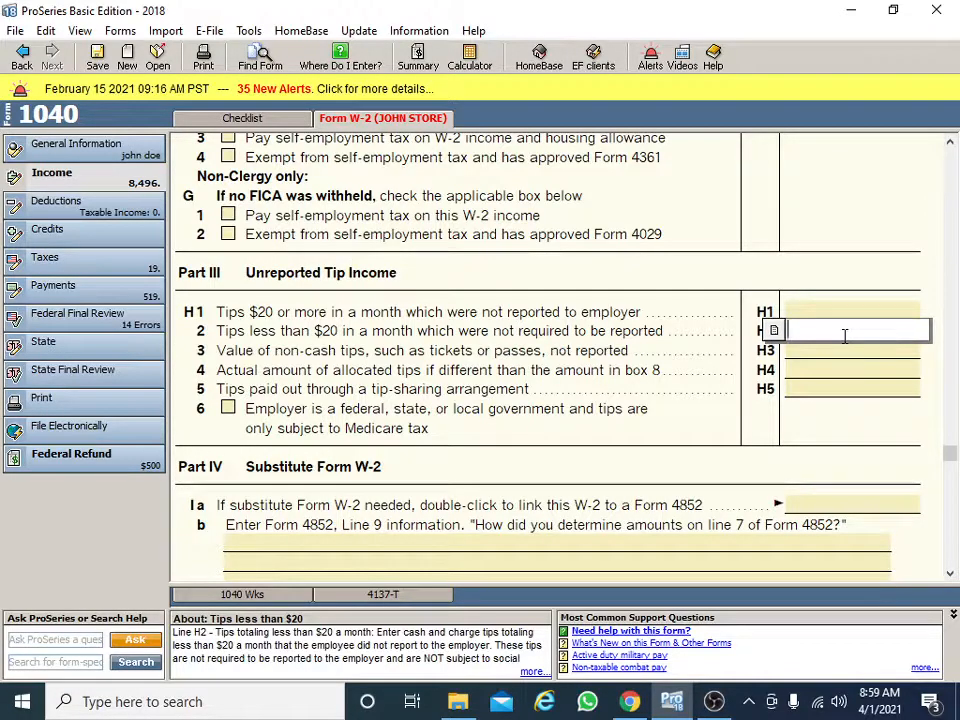
pyautogui.write('245')
pyautogui.click(760, 350)
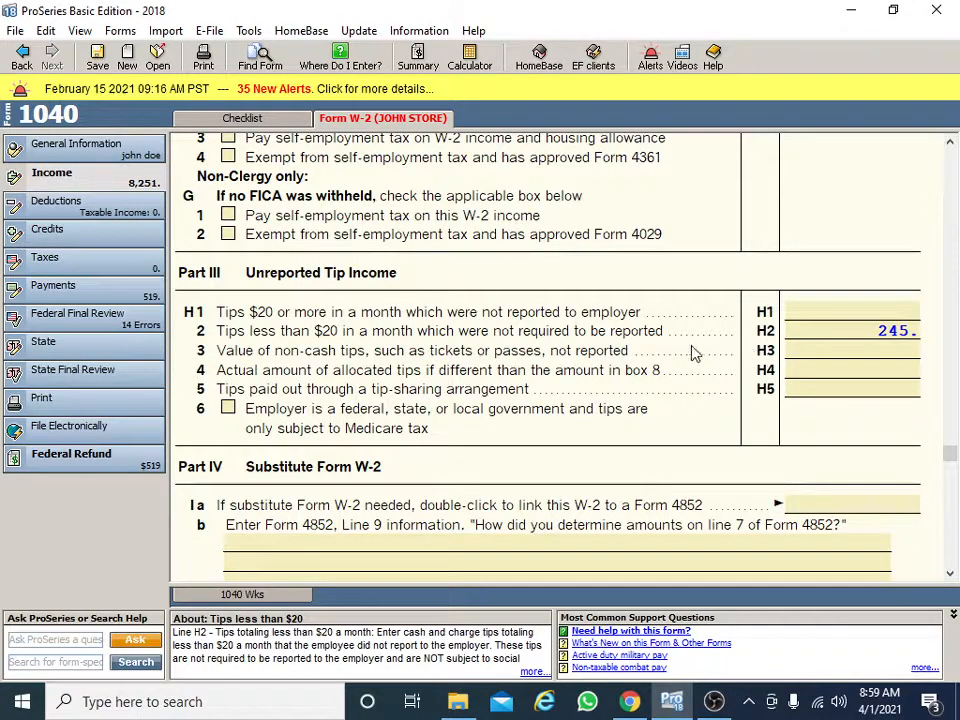
# Check Form 4137 and the 1040 worksheet with the line H2 tips entered, and return to the W-2 worksheet.
pyautogui.click(378, 597)
pyautogui.scroll(3, 467, 430)
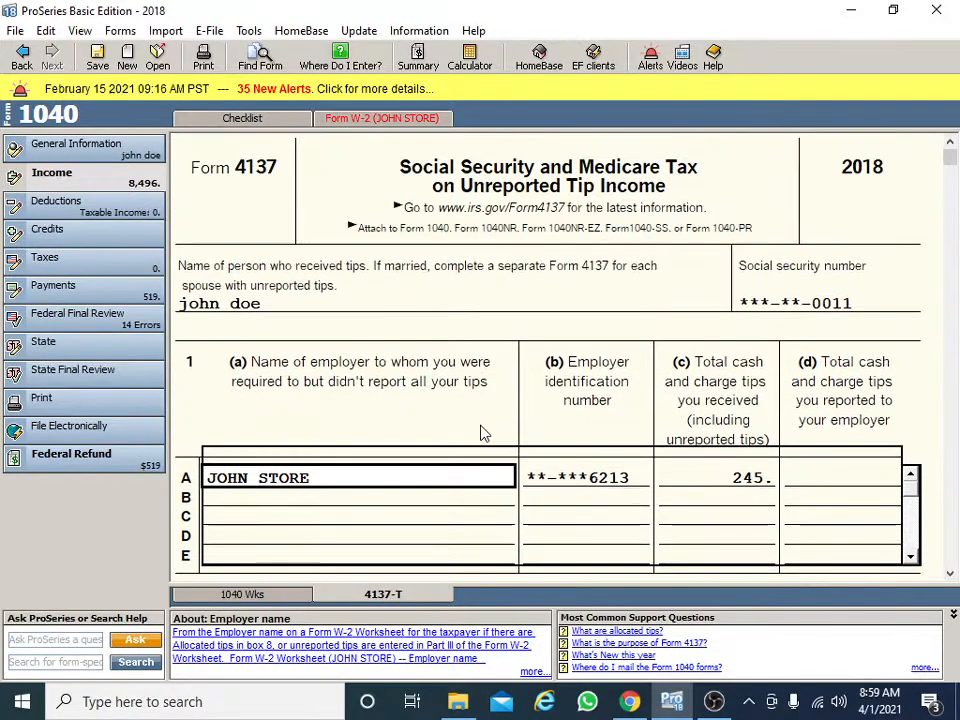
pyautogui.click(289, 594)
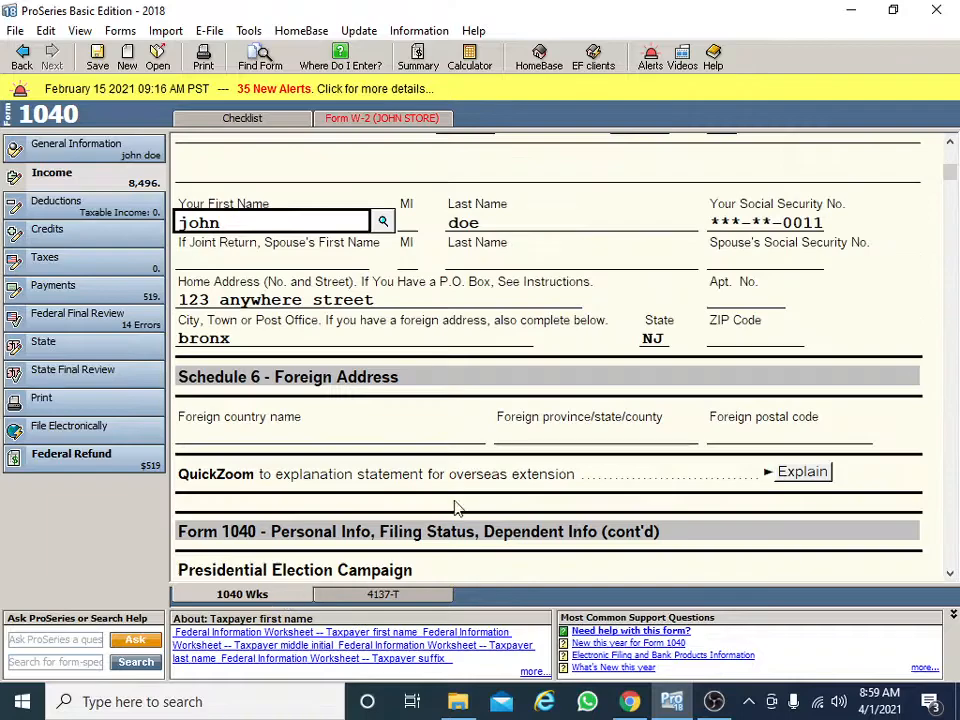
pyautogui.click(350, 122)
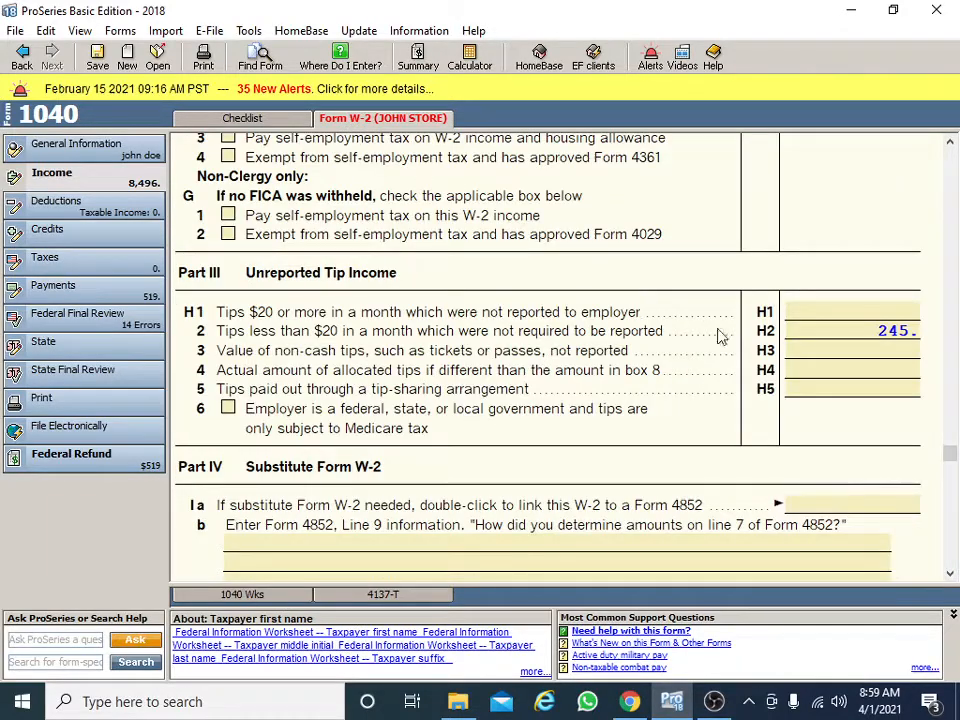
# Clear the tips amount from line H2 of Part III, Unreported Tip Income.
pyautogui.click(885, 332)
pyautogui.press('BackSpace')
pyautogui.click(713, 400)
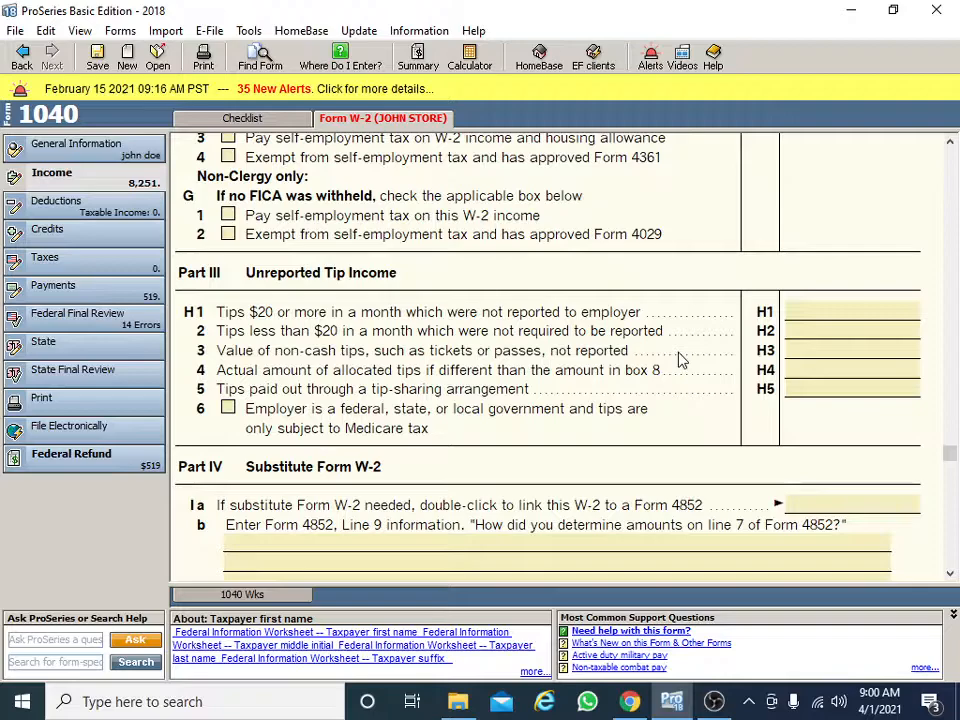
# Try to link this W-2 to a substitute Form 4852 on line Ia of Part IV.
pyautogui.scroll(-4, 660, 420)
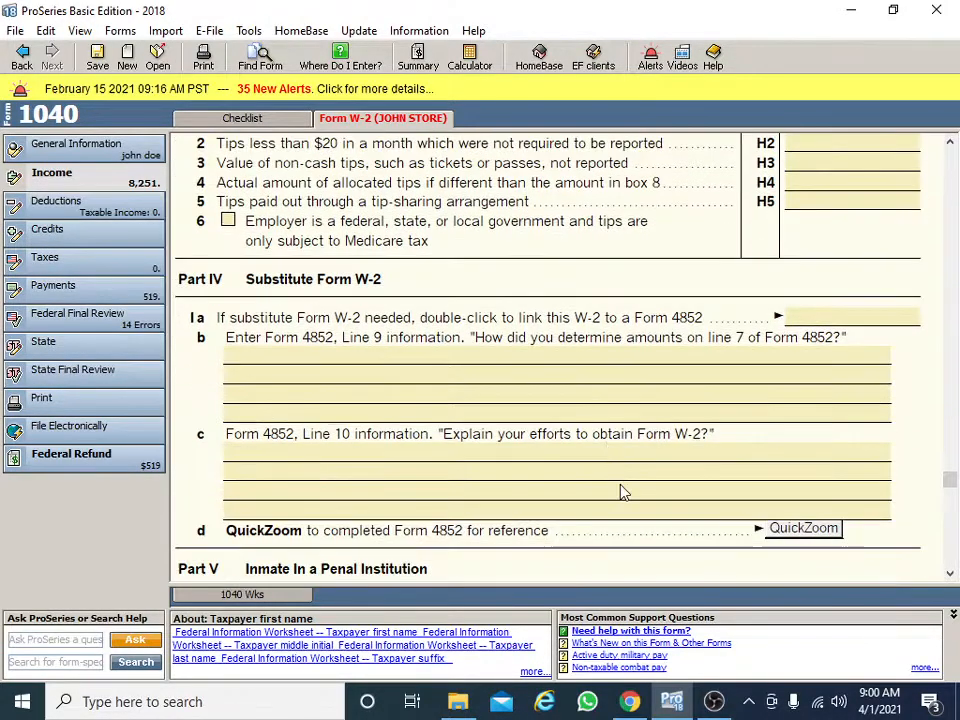
pyautogui.scroll(-1, 396, 386)
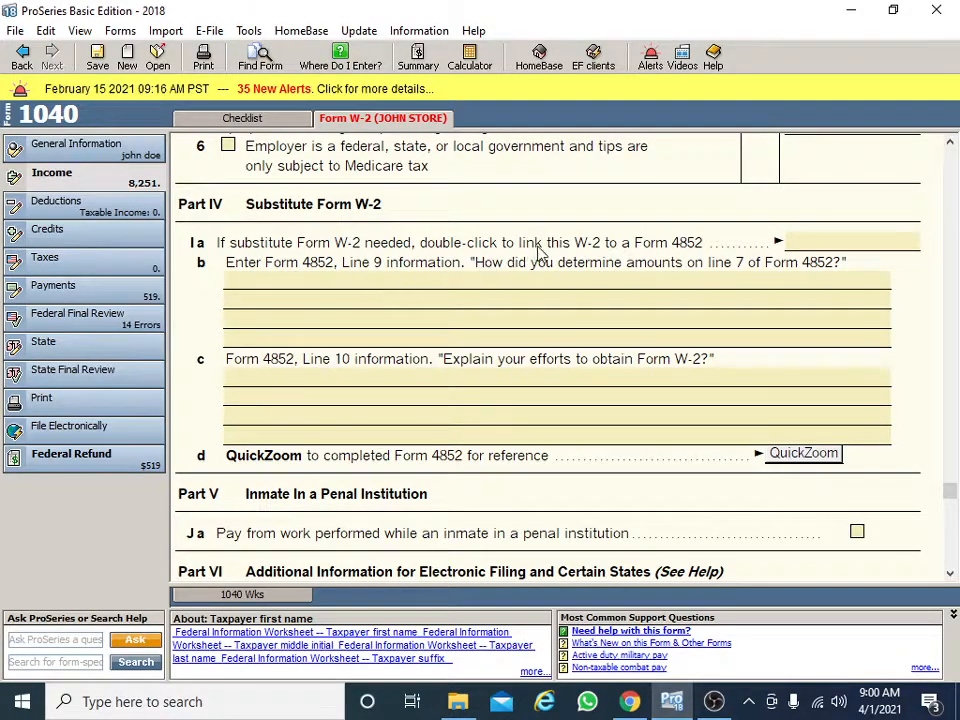
pyautogui.click(825, 243)
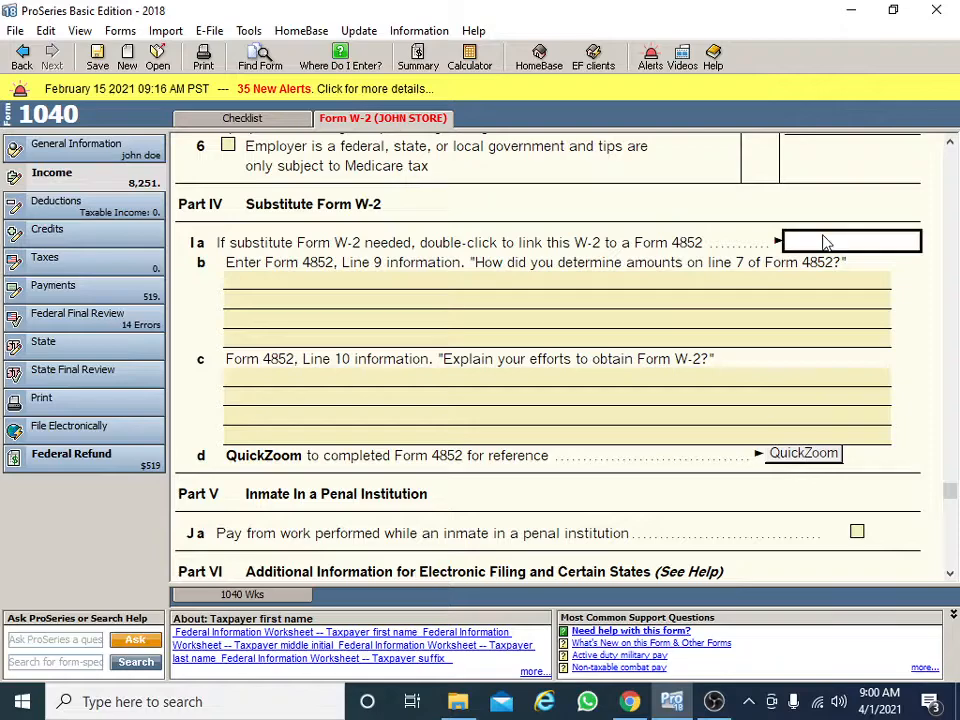
pyautogui.doubleClick(840, 248)
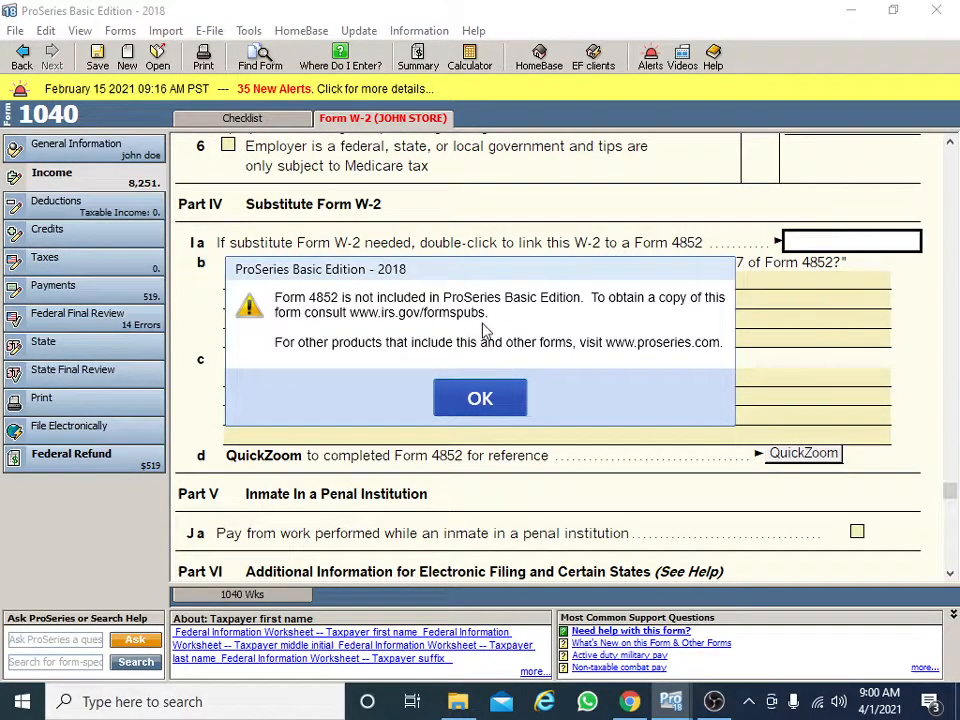
pyautogui.click(481, 398)
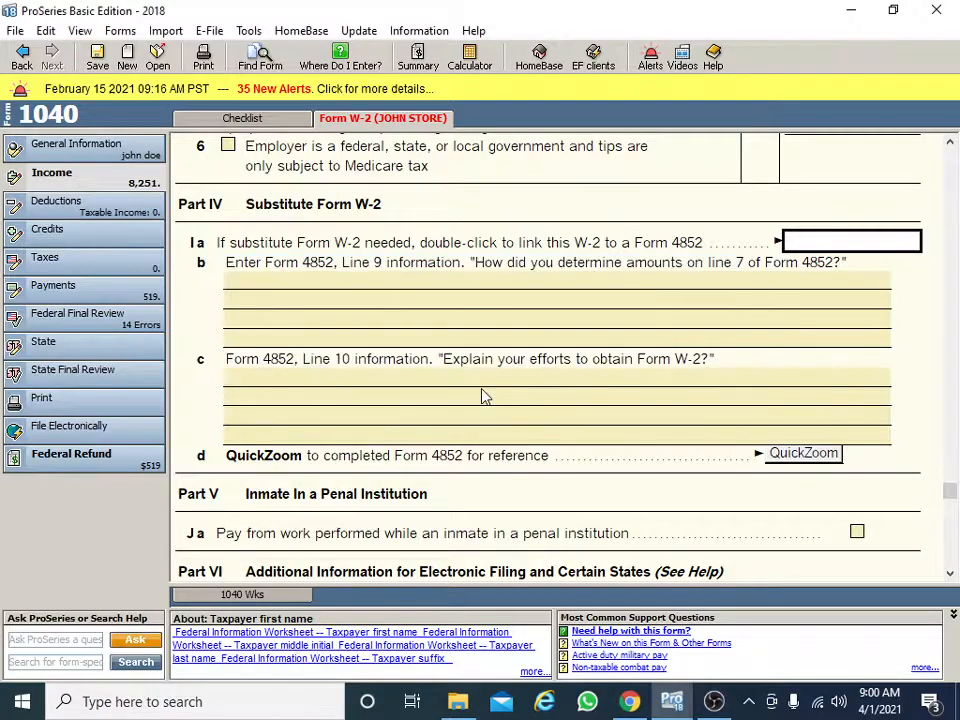
# Create a new copy of the Form W-2 Worksheet without an employer name, using the QuickZoom at the worksheet's end.
pyautogui.scroll(-1, 505, 390)
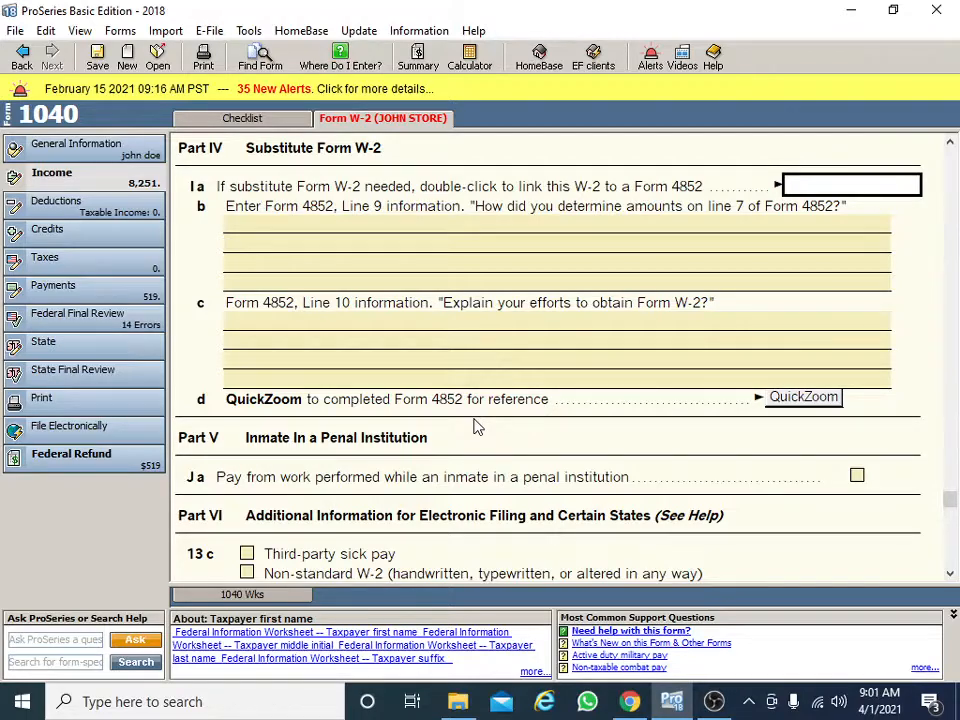
pyautogui.scroll(-3, 478, 425)
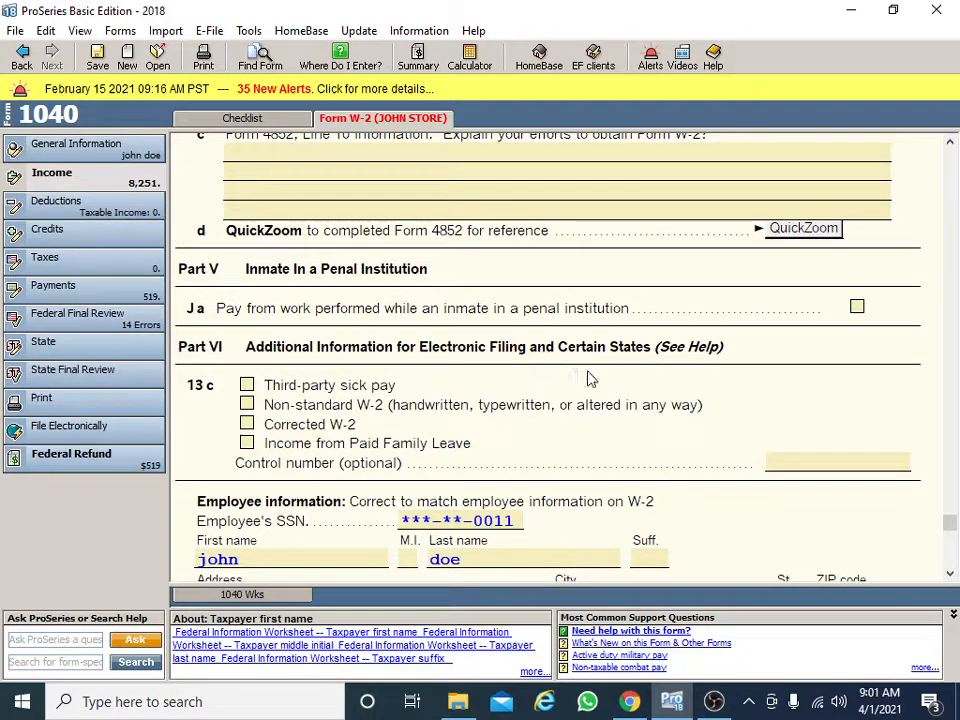
pyautogui.scroll(-1, 593, 376)
pyautogui.scroll(-3, 593, 376)
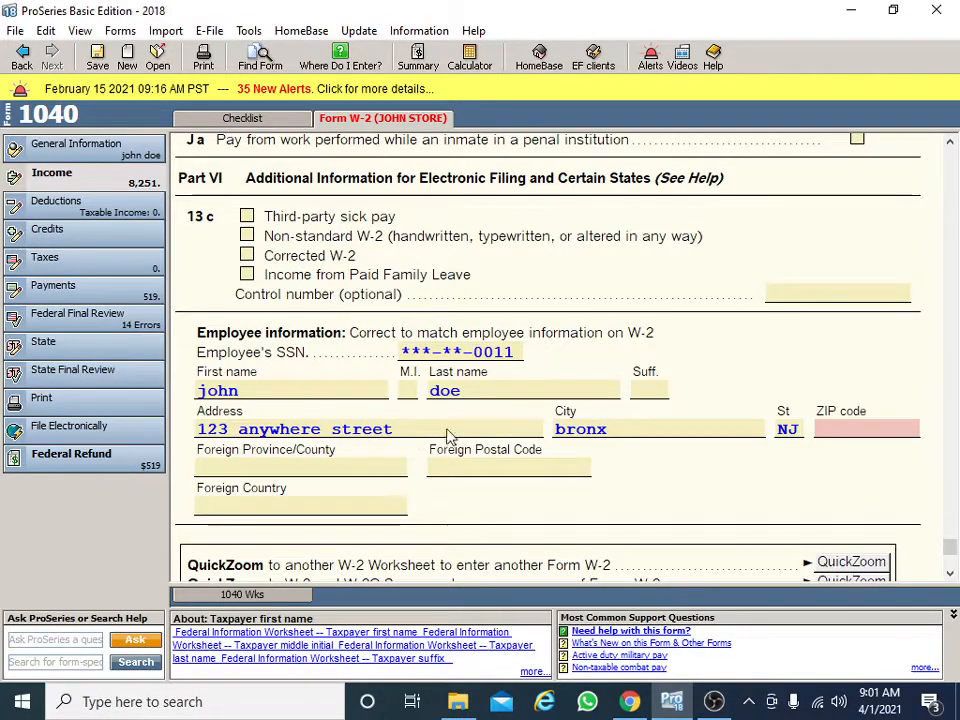
pyautogui.scroll(-2, 451, 425)
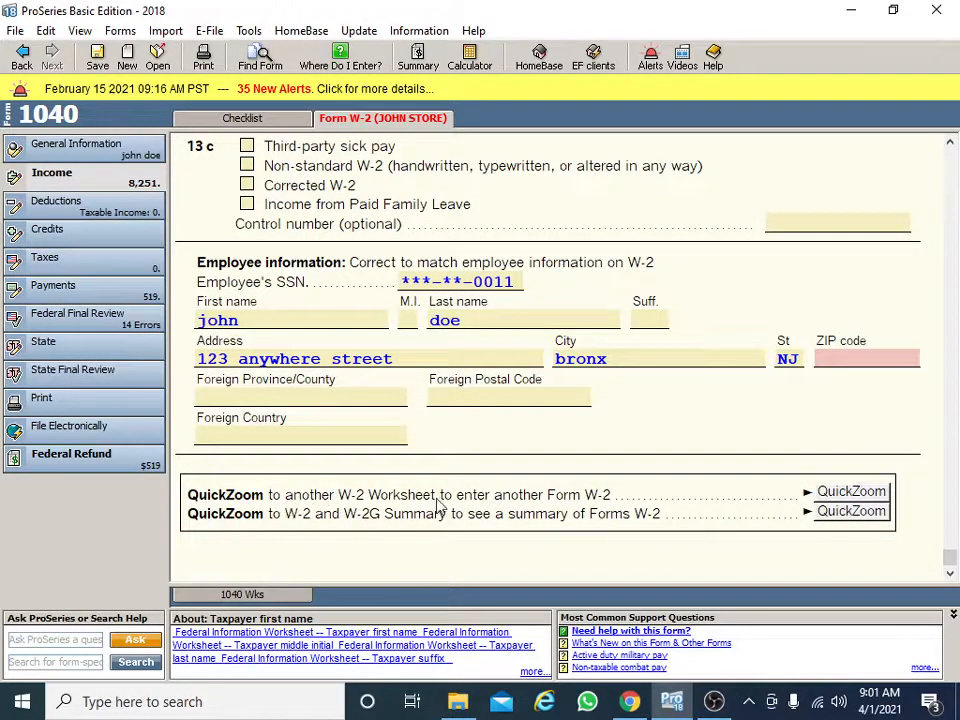
pyautogui.click(835, 494)
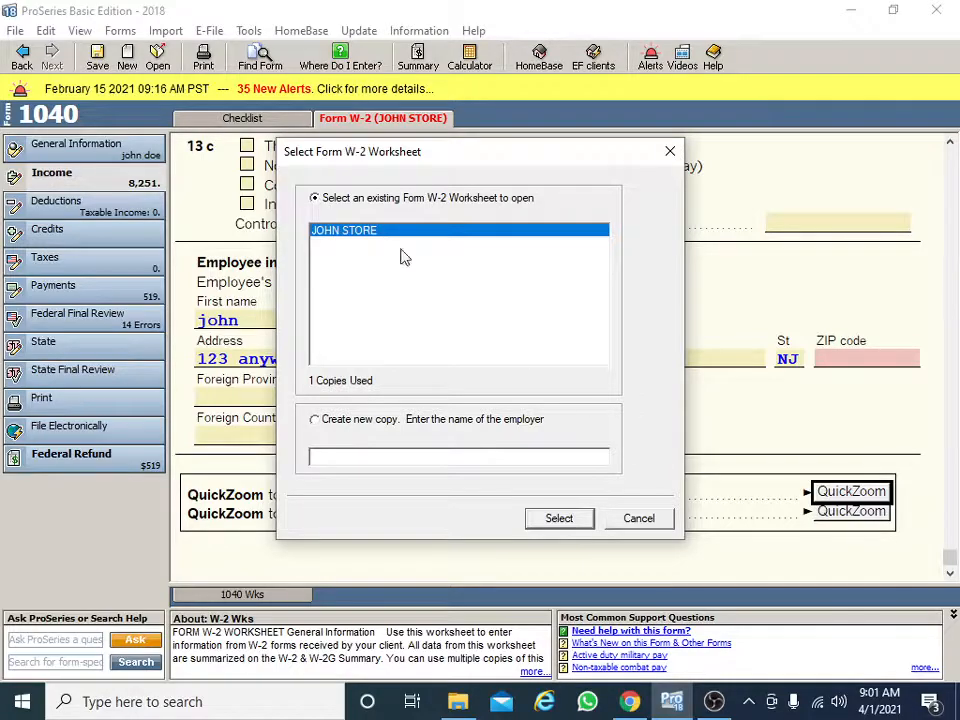
pyautogui.click(316, 420)
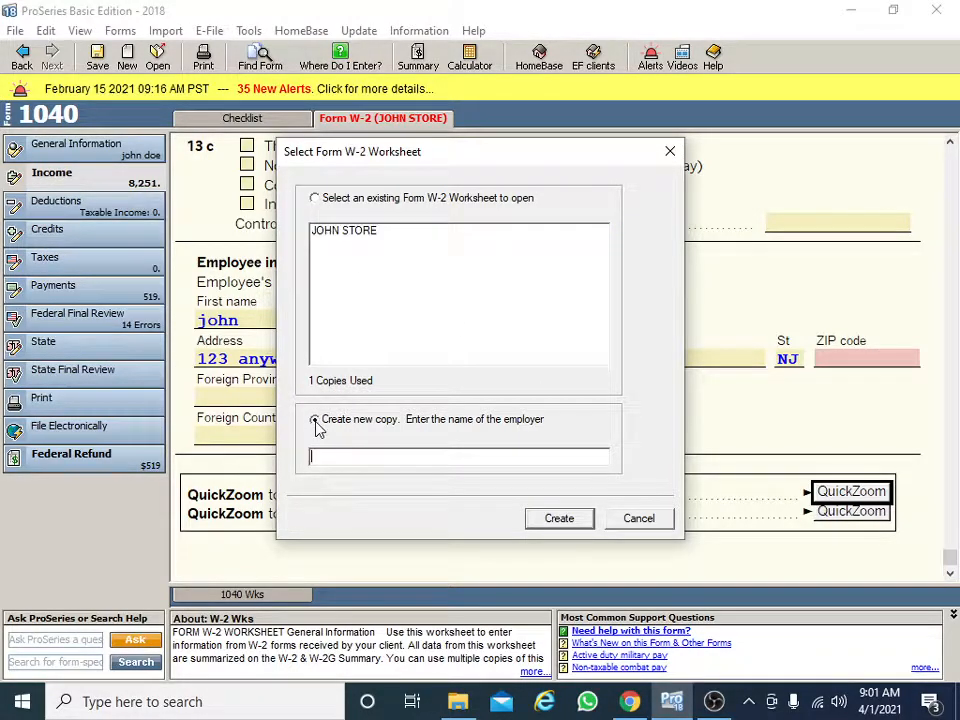
pyautogui.click(557, 521)
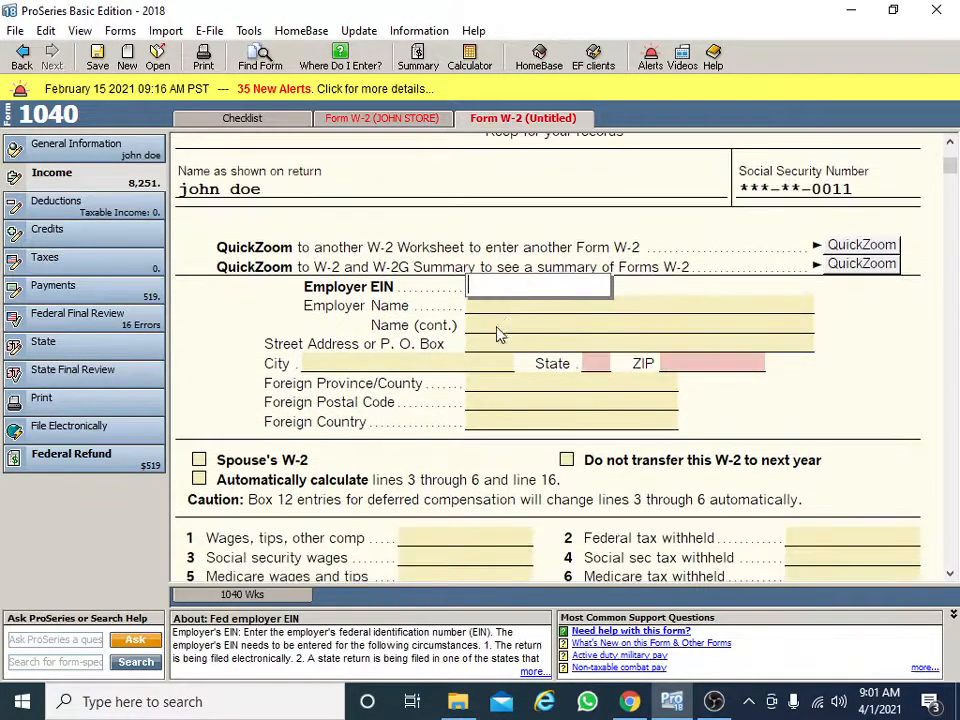
# Return to the first W-2 worksheet and open the W-2 and W-2G Summary from the QuickZoom near its beginning.
pyautogui.click(382, 118)
pyautogui.scroll(5, 400, 368)
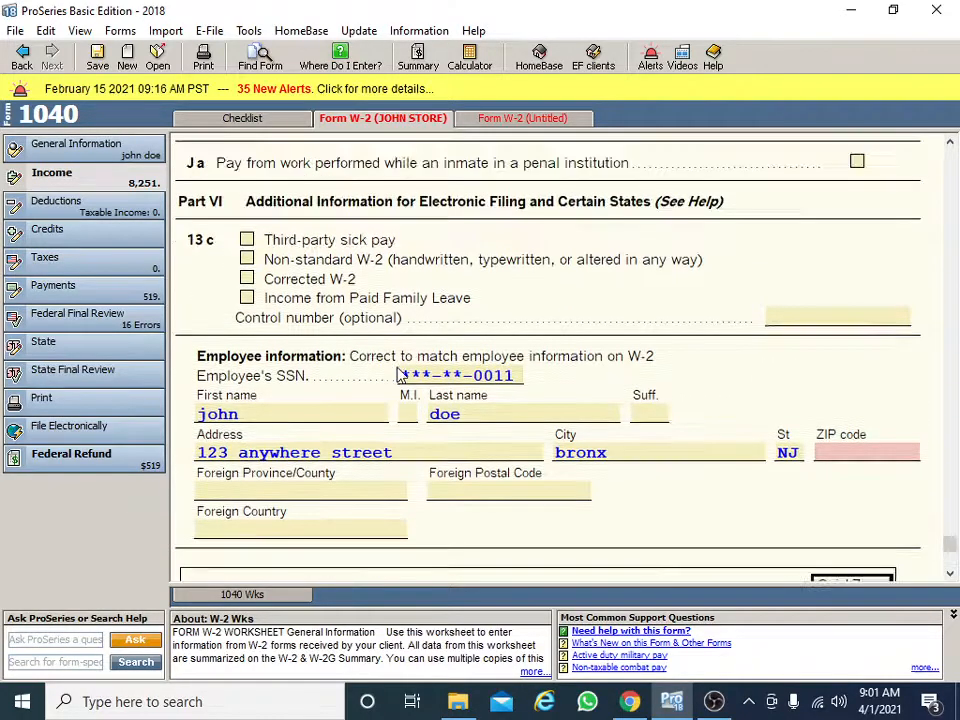
pyautogui.scroll(2, 400, 374)
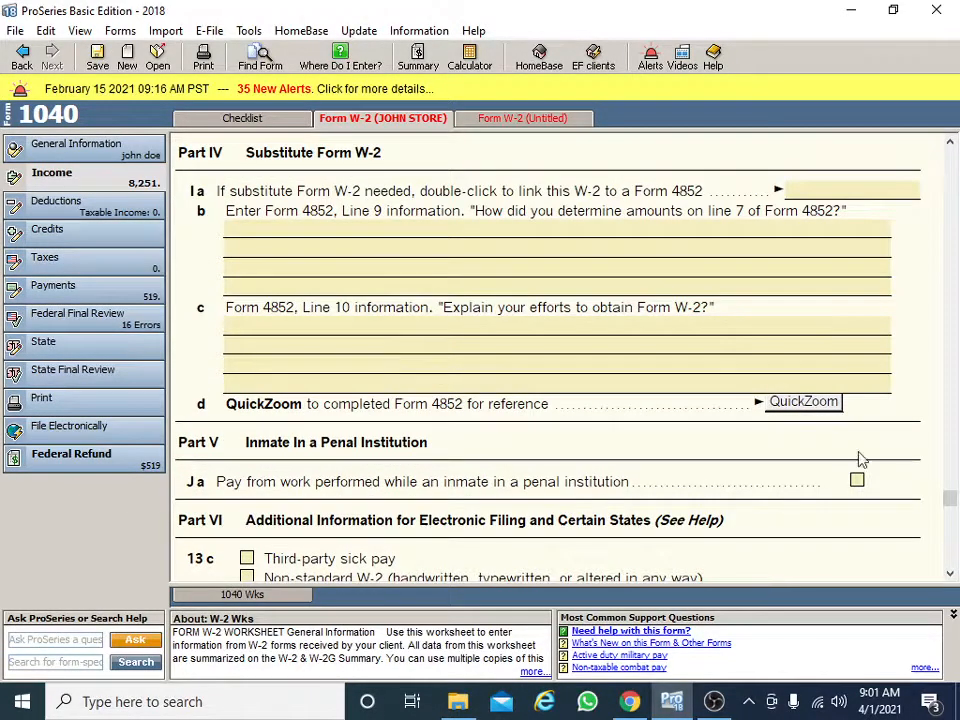
pyautogui.moveTo(945, 500); pyautogui.dragTo(948, 143)
pyautogui.scroll(-1, 846, 392)
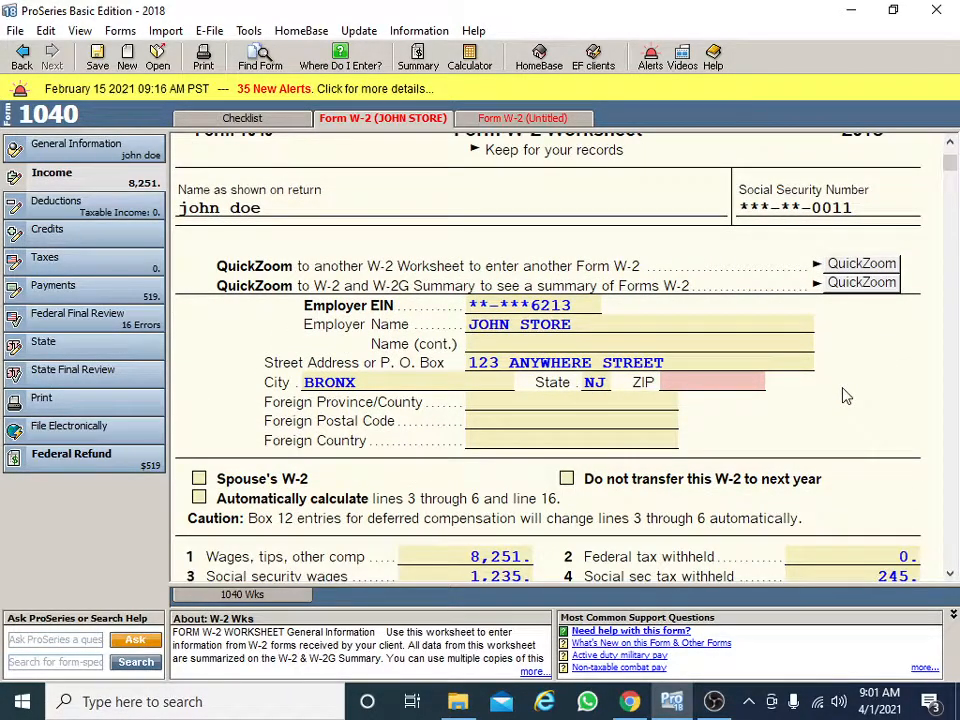
pyautogui.click(858, 283)
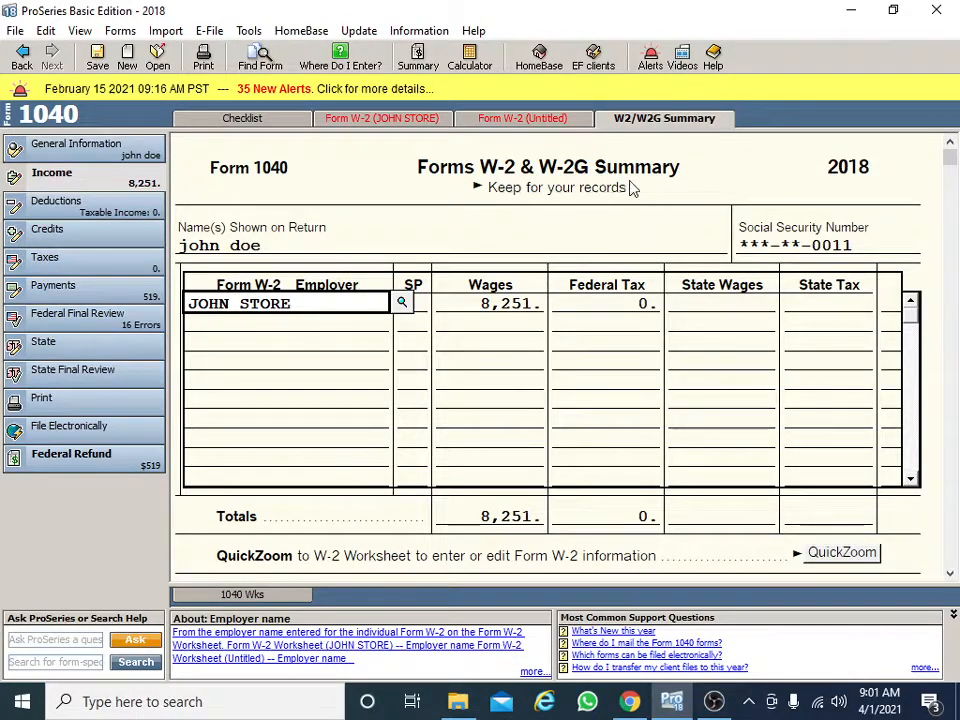
# Remove the untitled W-2 worksheet from the return.
pyautogui.click(553, 122)
pyautogui.rightClick(553, 121)
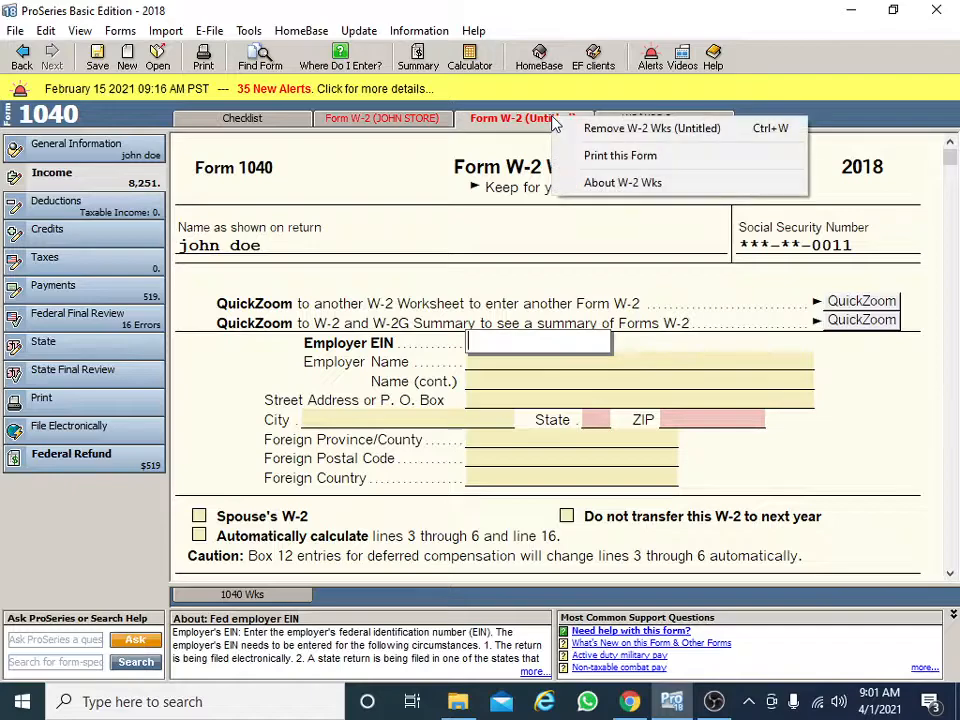
pyautogui.click(561, 130)
pyautogui.click(455, 378)
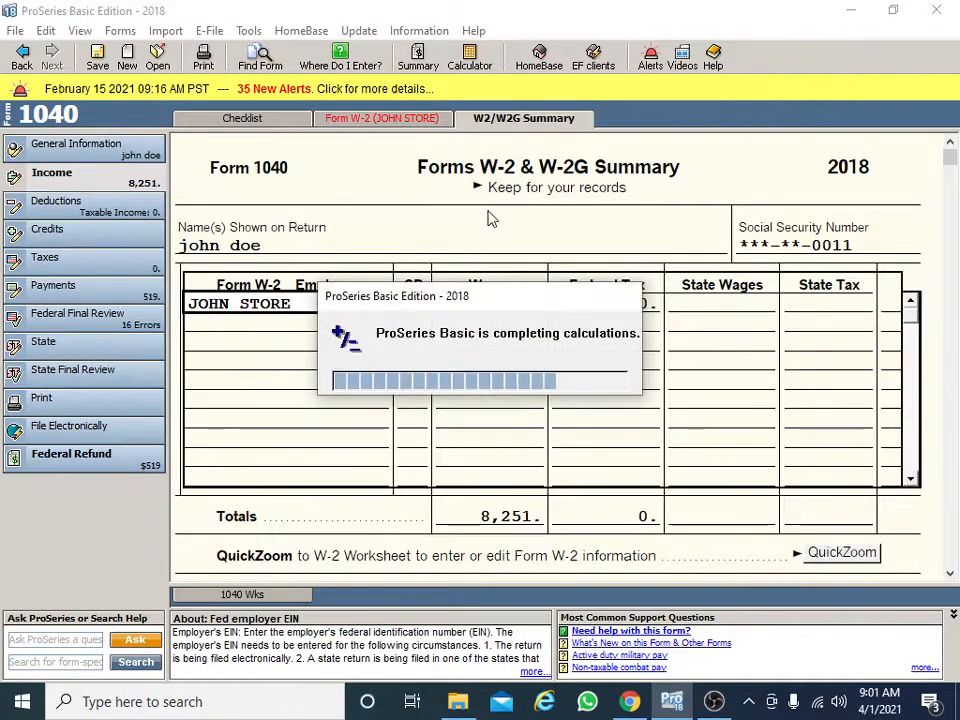
# Review the Forms W-2 & W-2G Summary, including the employer table, the box-by-box W-2 amounts and the W-2G section.
pyautogui.click(398, 120)
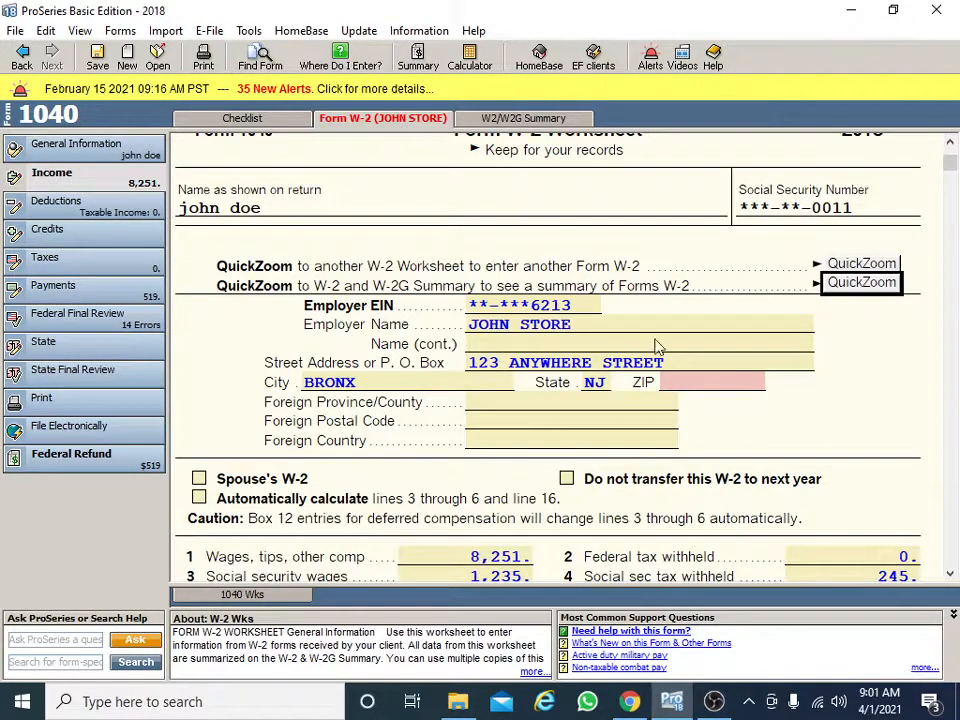
pyautogui.click(553, 120)
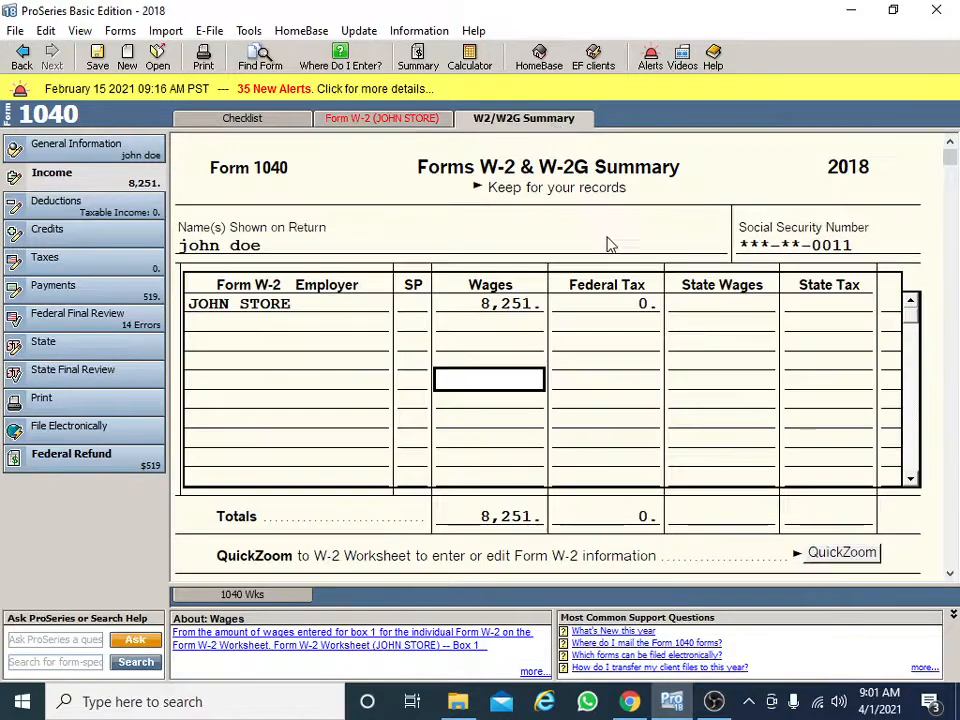
pyautogui.scroll(-7, 380, 325)
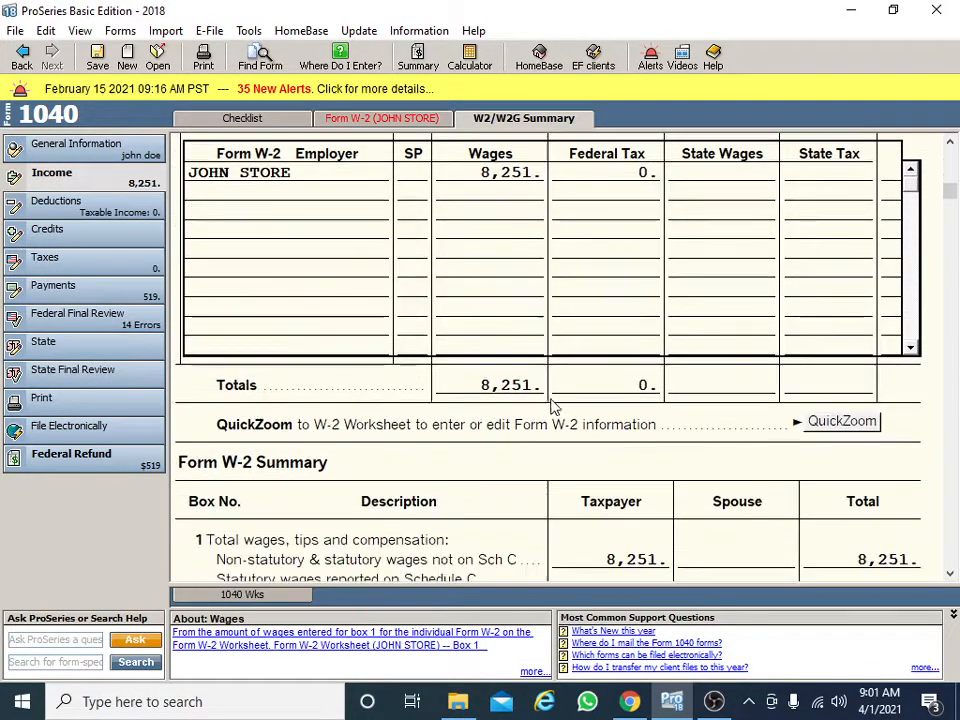
pyautogui.scroll(-2, 283, 370)
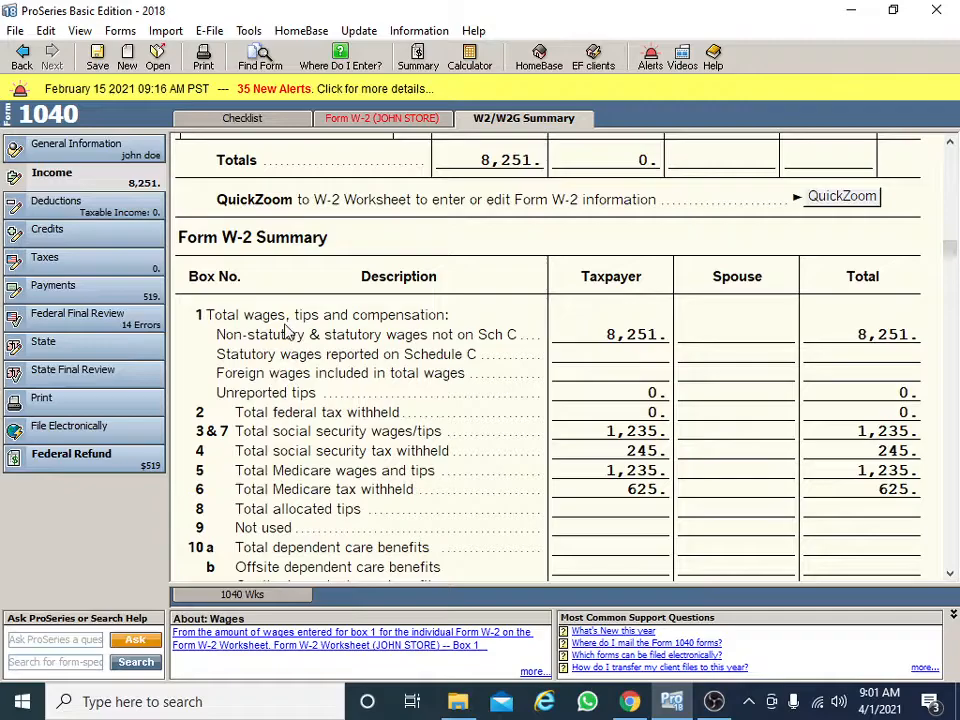
pyautogui.scroll(-1, 700, 345)
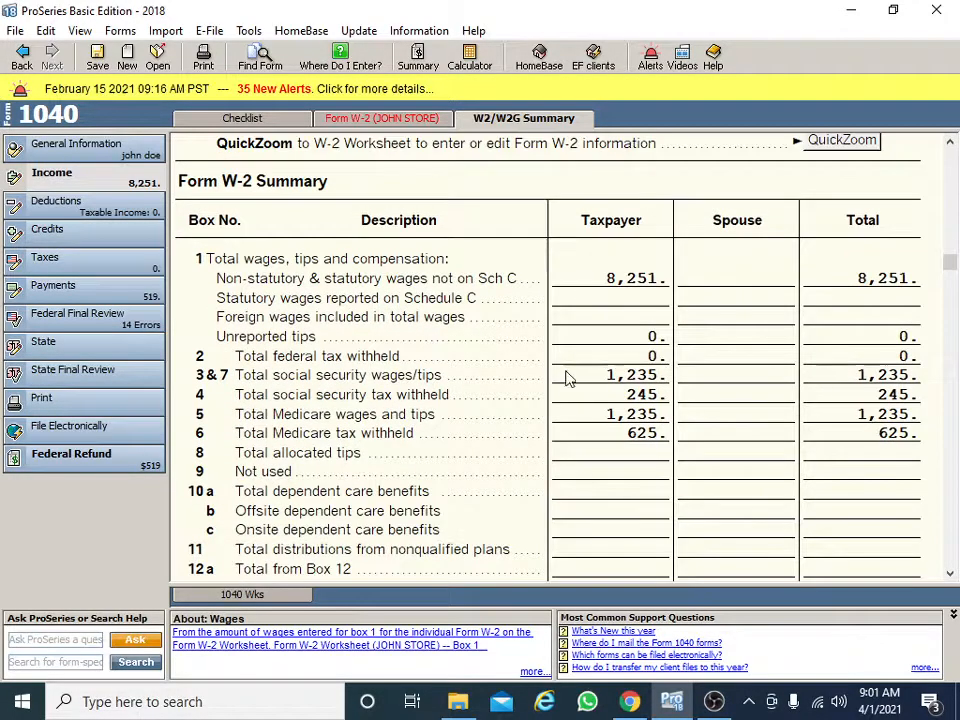
pyautogui.scroll(-3, 670, 402)
pyautogui.scroll(-10, 670, 405)
pyautogui.scroll(-7, 598, 403)
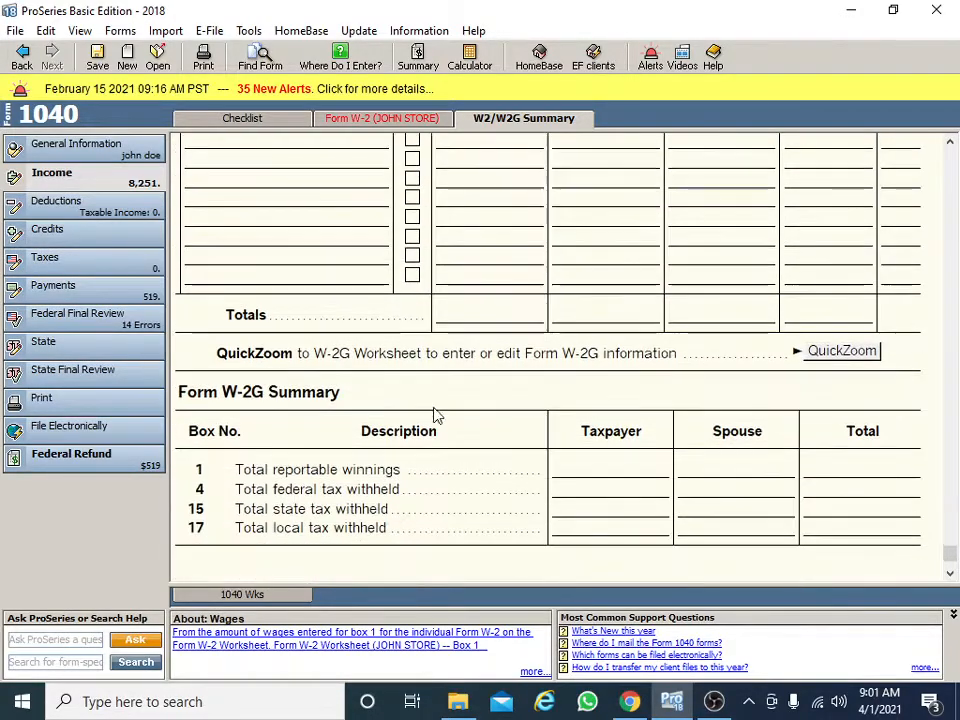
pyautogui.scroll(4, 561, 456)
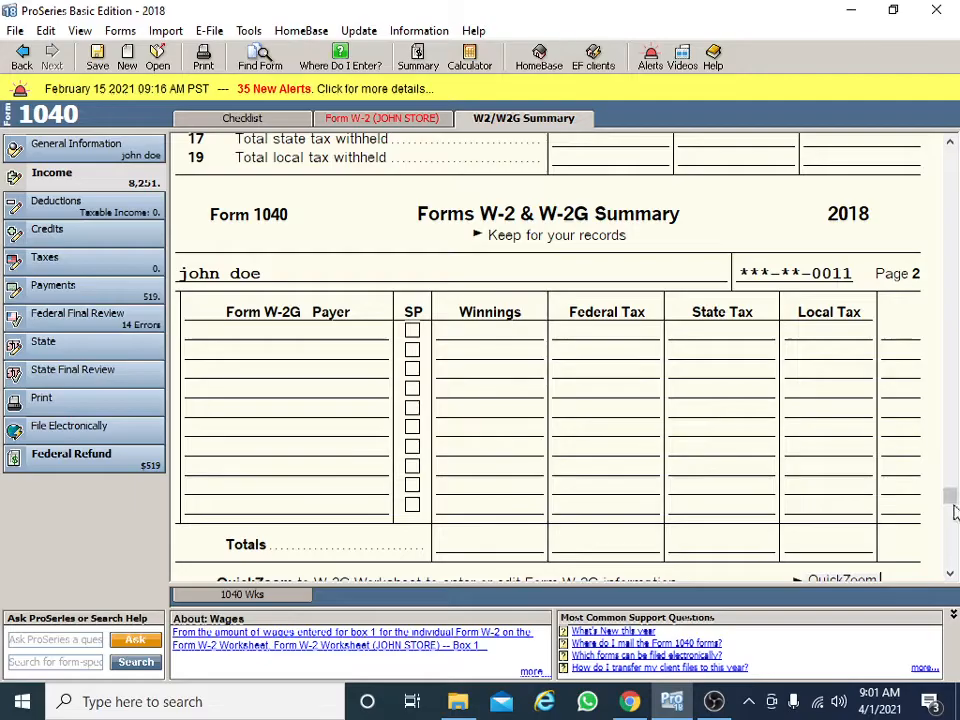
pyautogui.scroll(-3, 954, 512)
pyautogui.scroll(2, 954, 413)
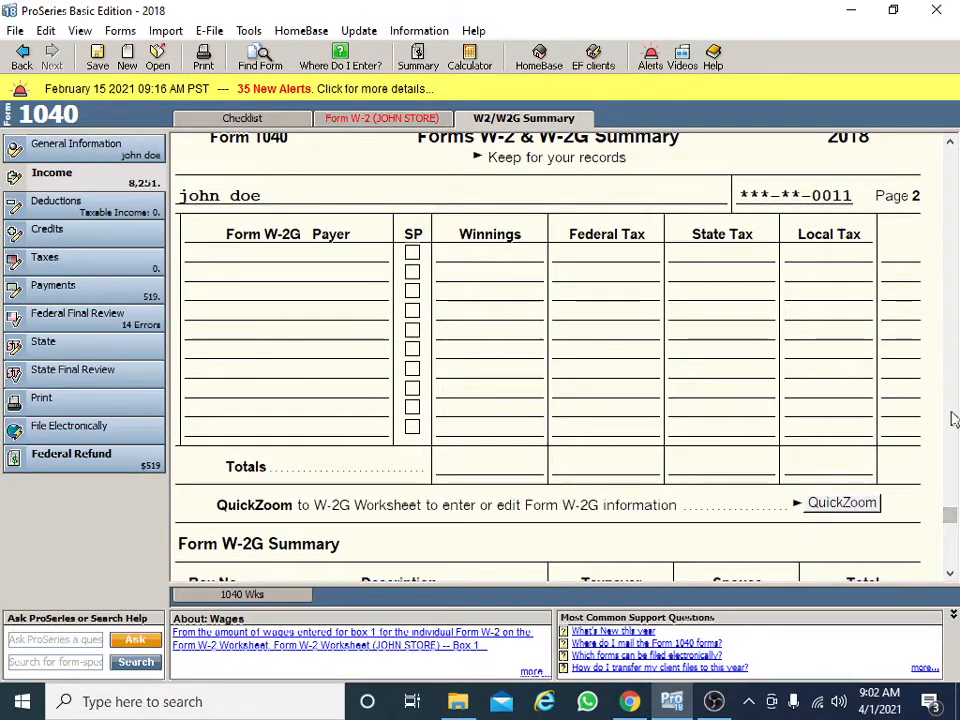
pyautogui.moveTo(949, 514); pyautogui.dragTo(949, 272)
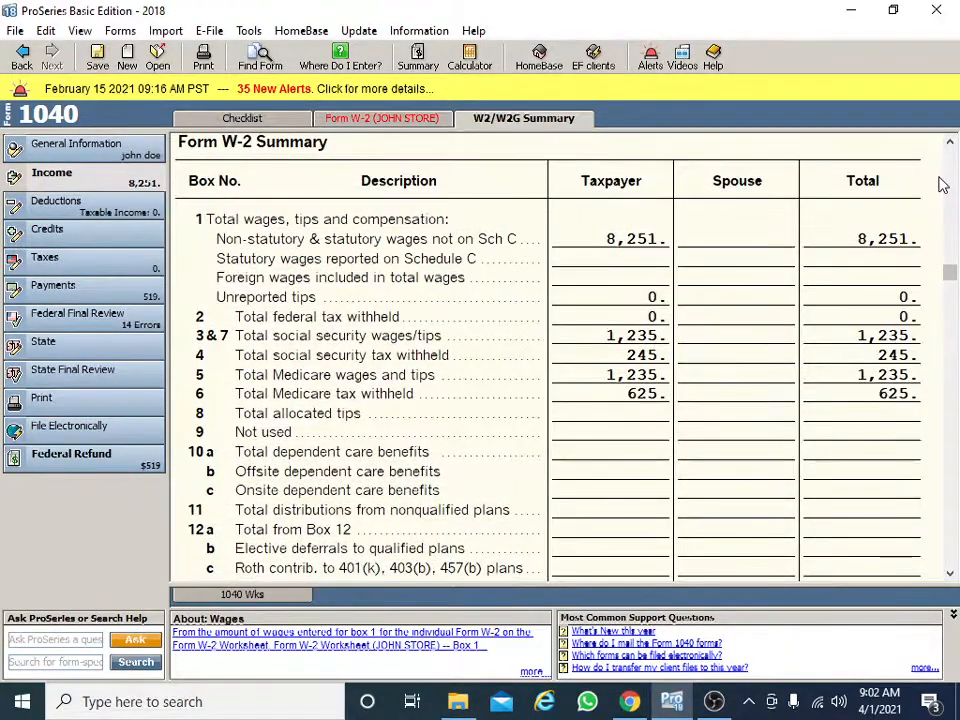
pyautogui.scroll(5, 949, 272)
# Go back to the W-2 worksheet, try marking it as the spouse's W-2, and clear that mark again.
pyautogui.click(378, 119)
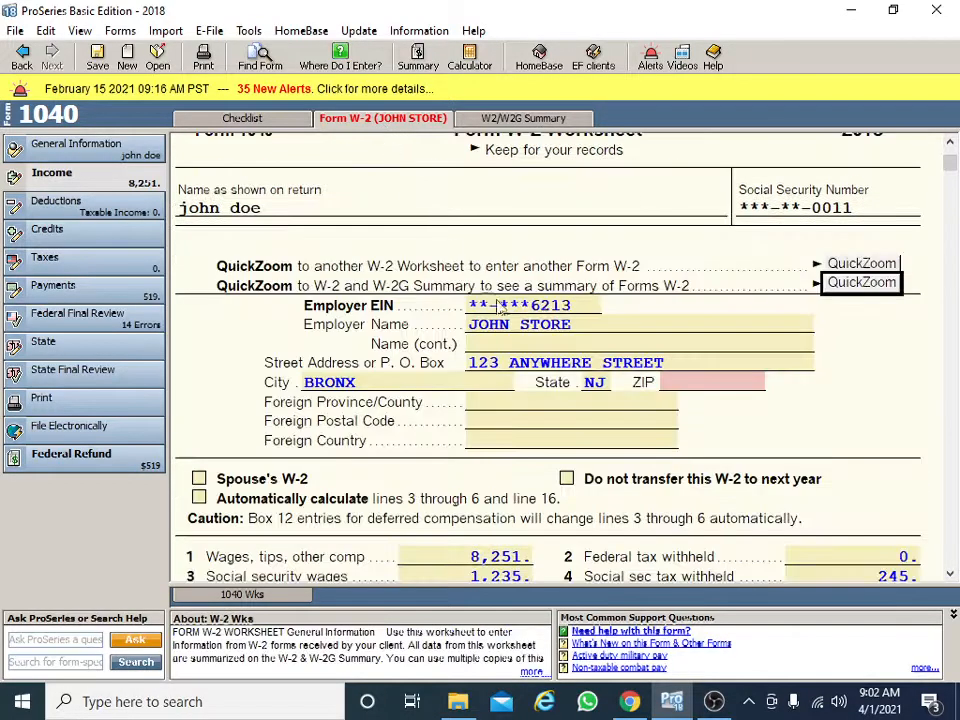
pyautogui.scroll(-2, 510, 330)
pyautogui.scroll(-2, 600, 430)
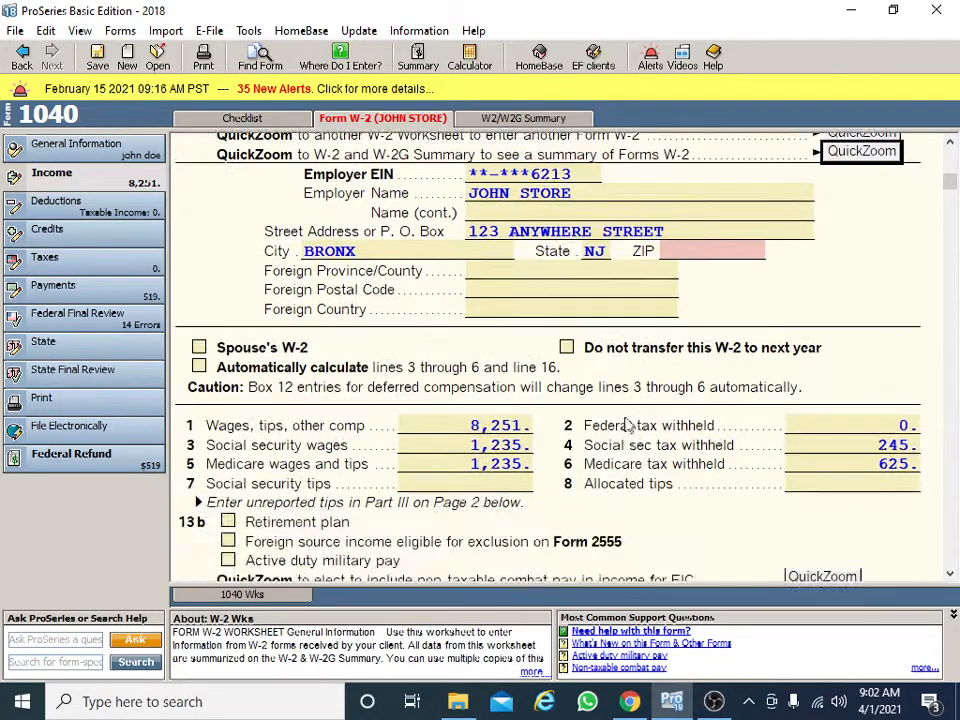
pyautogui.scroll(-1, 600, 415)
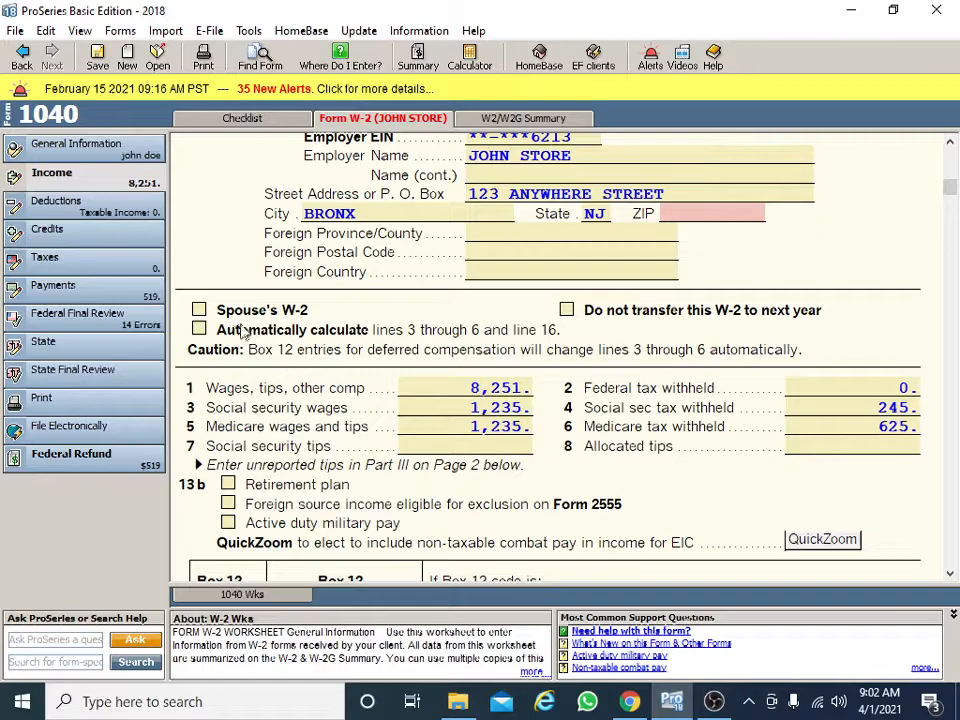
pyautogui.click(199, 311)
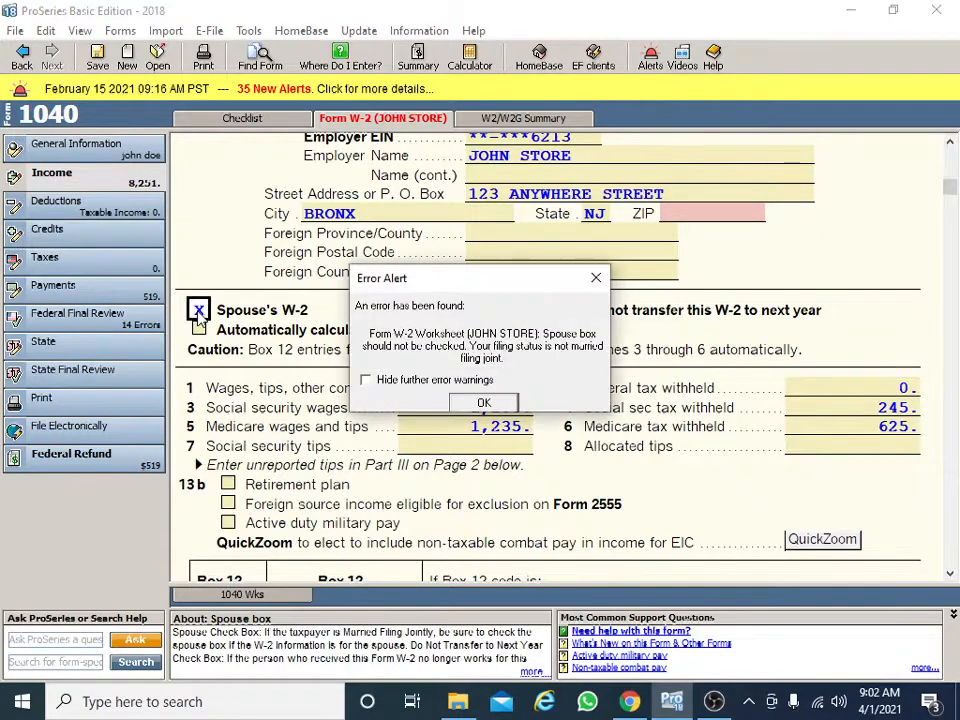
pyautogui.click(482, 401)
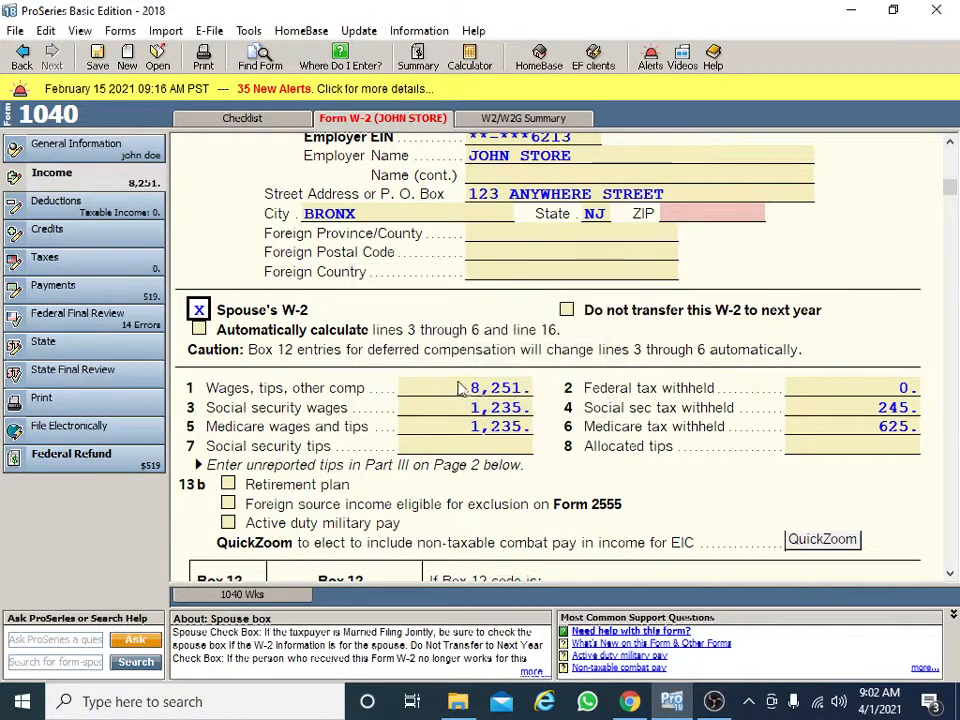
pyautogui.click(200, 310)
pyautogui.scroll(3, 388, 430)
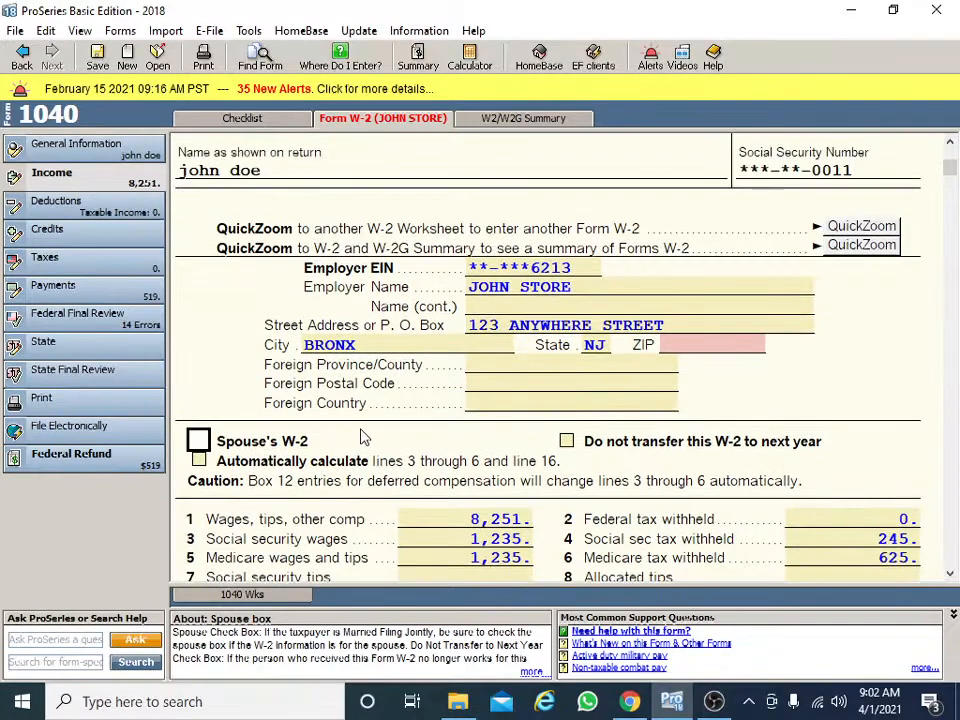
pyautogui.scroll(1, 363, 437)
pyautogui.scroll(-1, 300, 478)
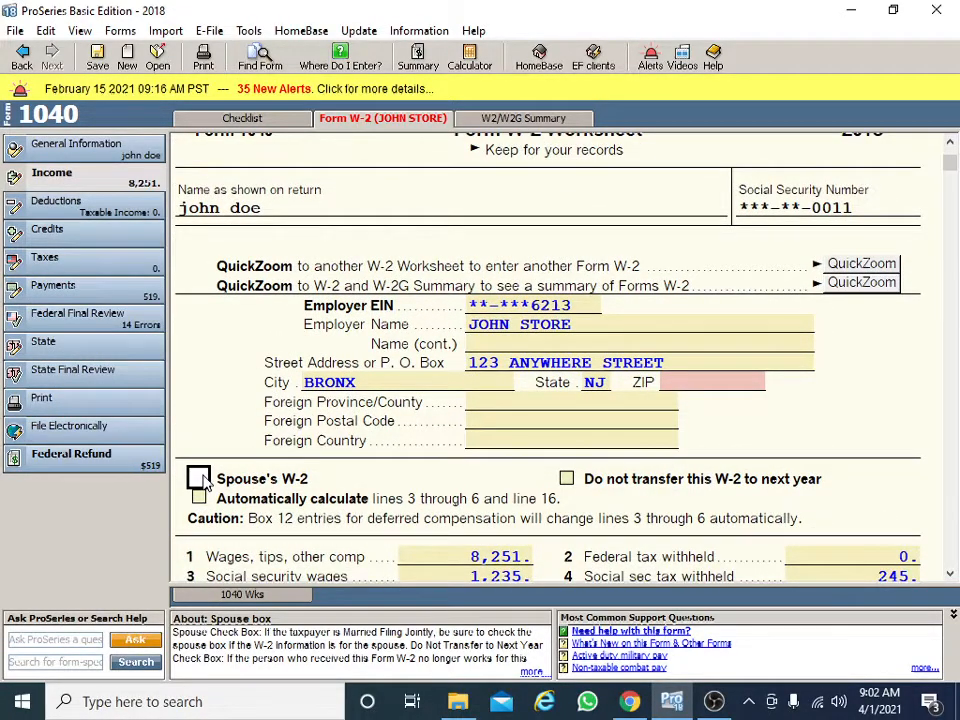
# Try marking the W-2 as the spouse's and as not transferring to next year, clearing each mark again.
pyautogui.click(199, 479)
pyautogui.click(484, 401)
pyautogui.click(200, 480)
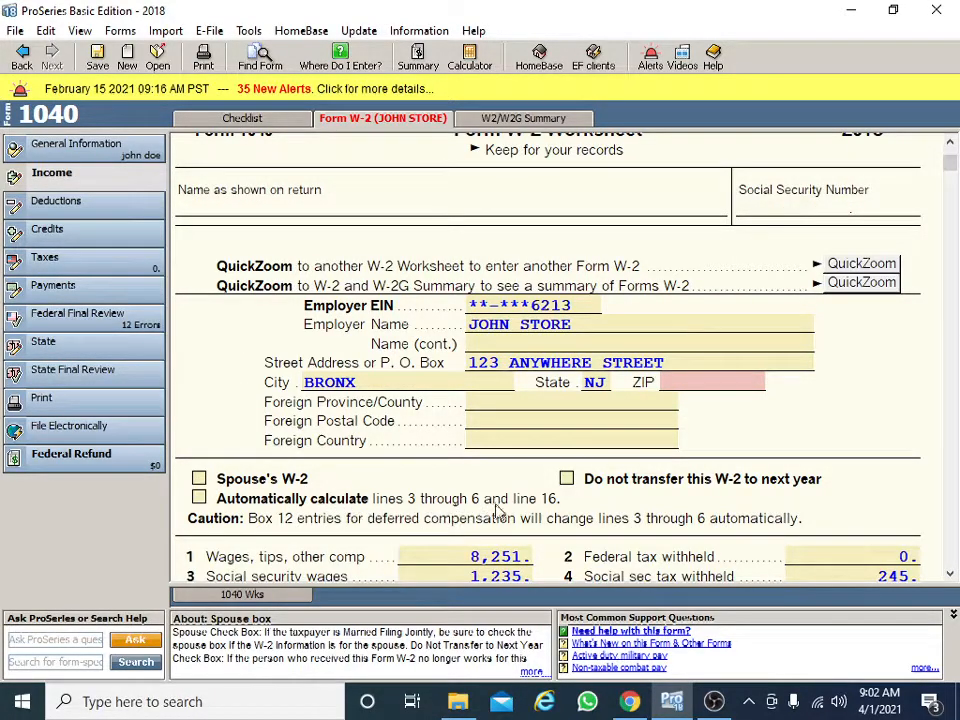
pyautogui.click(567, 480)
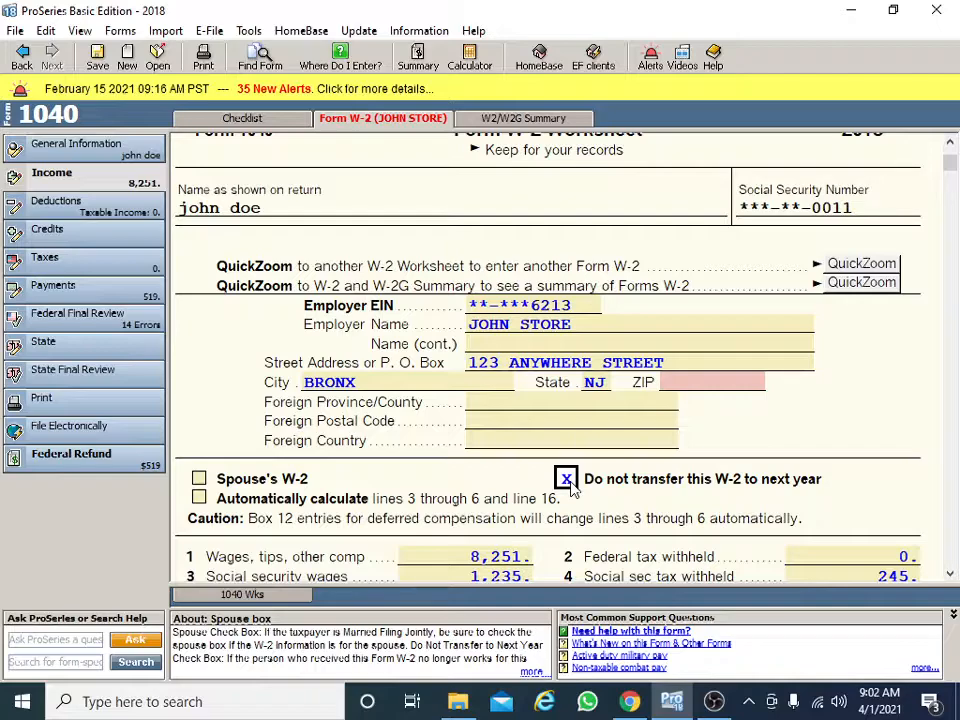
pyautogui.click(567, 480)
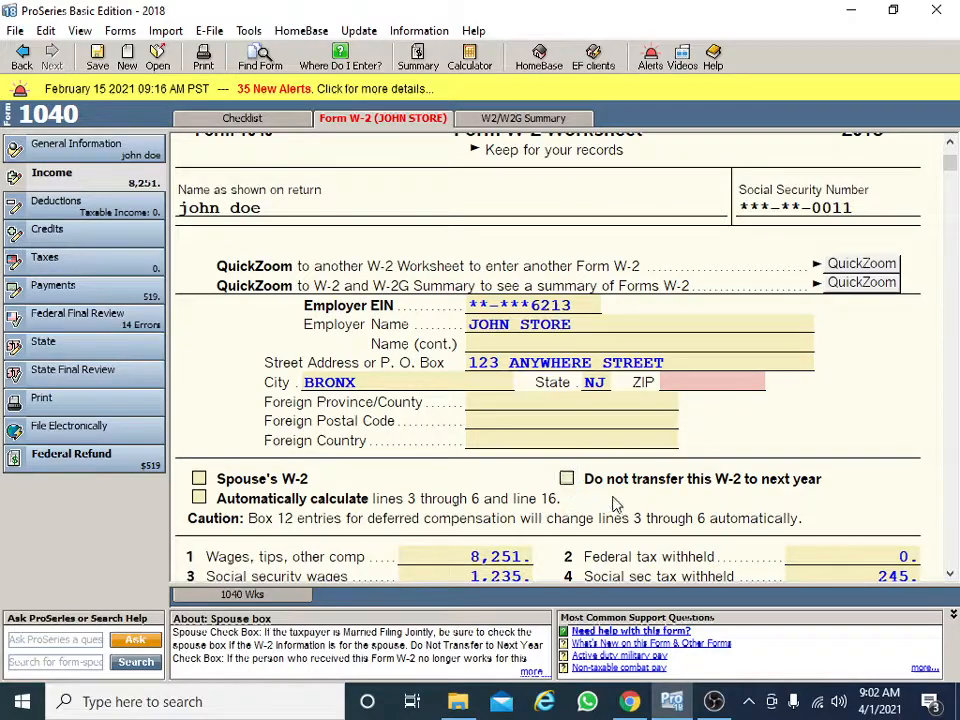
# Open the Earned Income Credit Worksheet from the W-2's non-taxable combat pay QuickZoom and review its opening lines and smart worksheets.
pyautogui.scroll(-1, 815, 489)
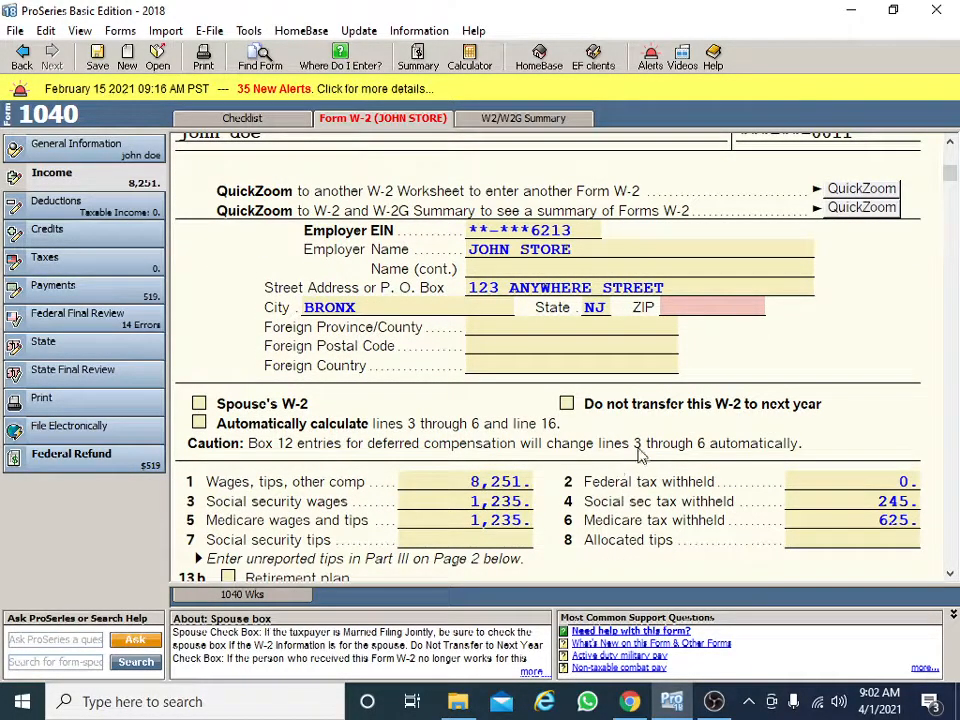
pyautogui.scroll(-2, 660, 350)
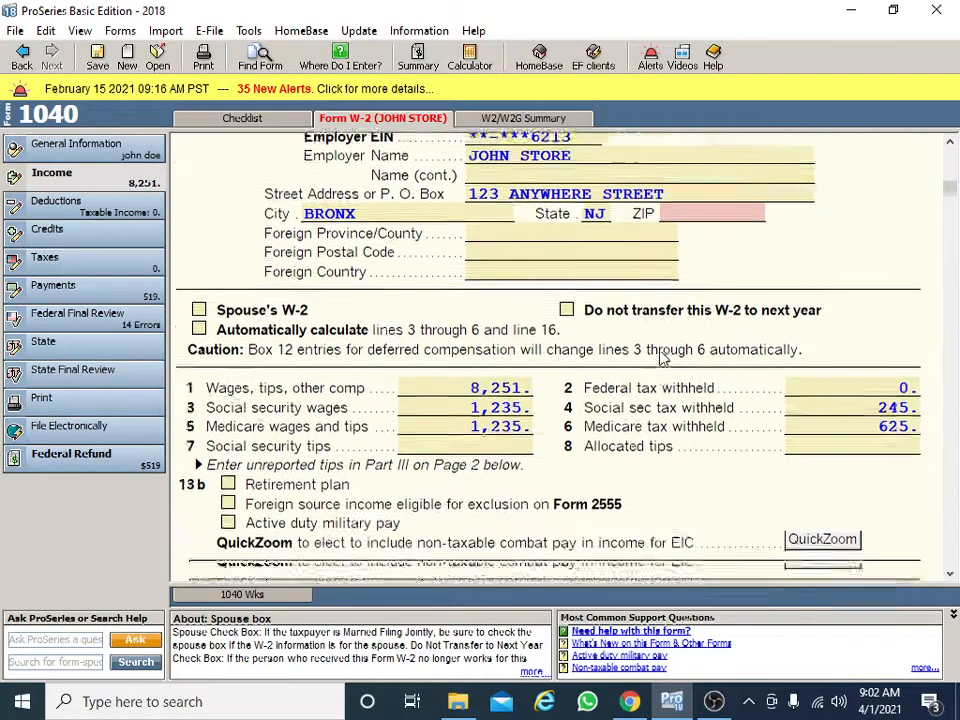
pyautogui.scroll(-1, 531, 420)
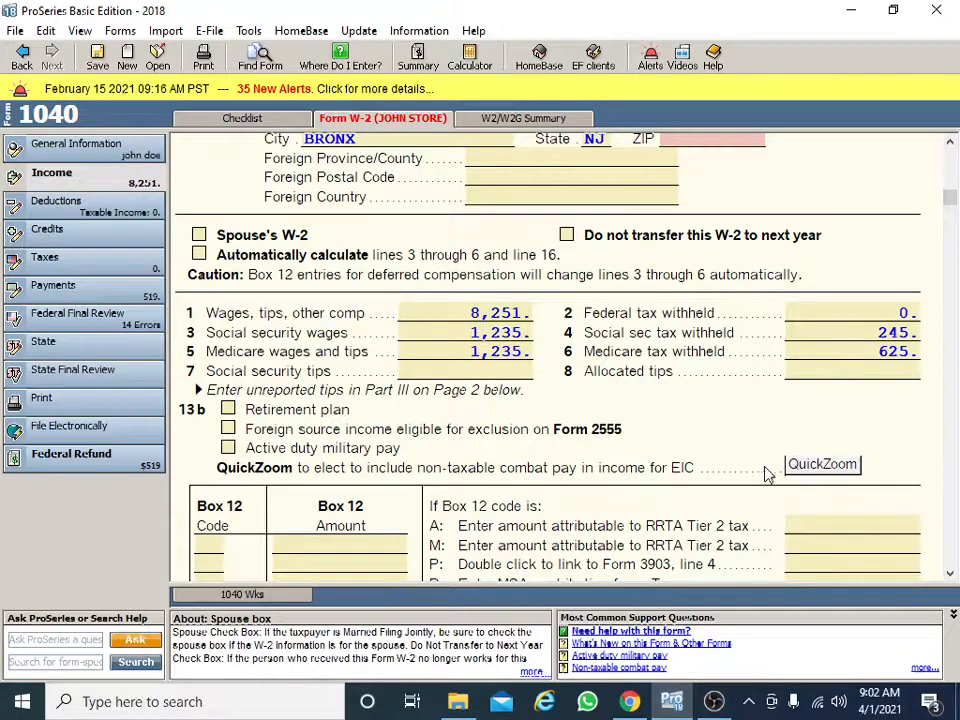
pyautogui.click(812, 467)
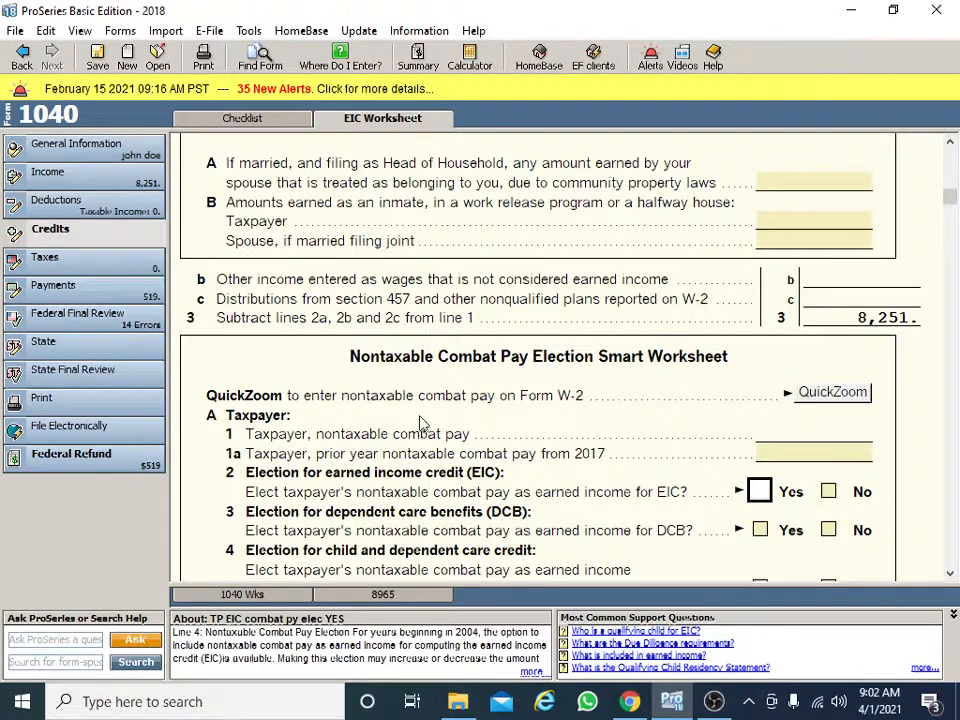
pyautogui.scroll(10, 583, 429)
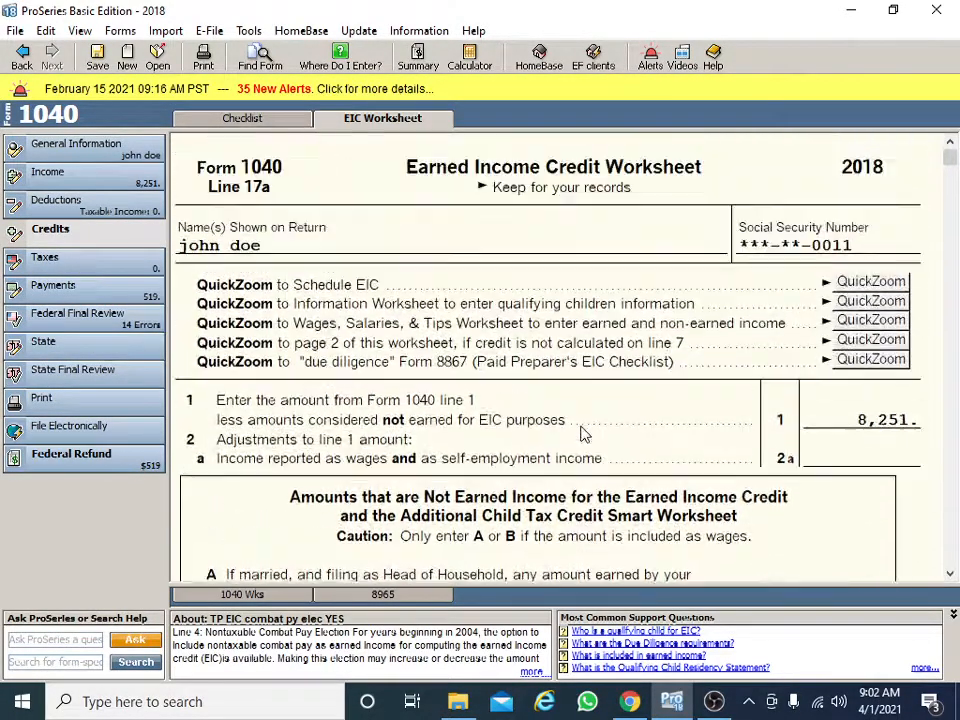
pyautogui.scroll(-4, 462, 412)
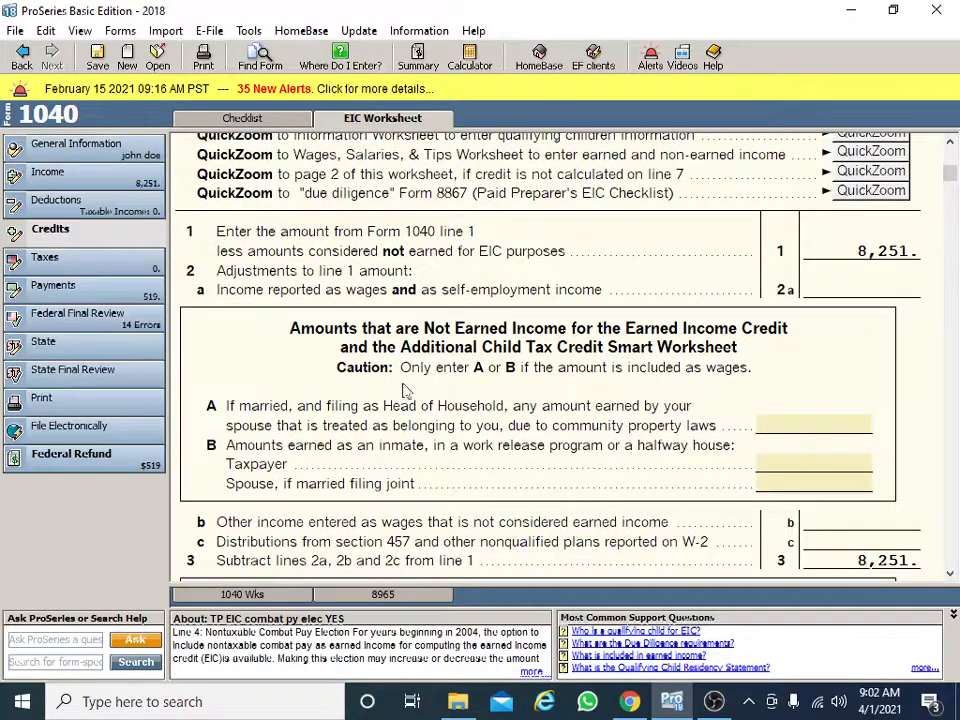
# Return to the W-2 worksheet in the Income section and look through the checklist of income forms.
pyautogui.click(105, 150)
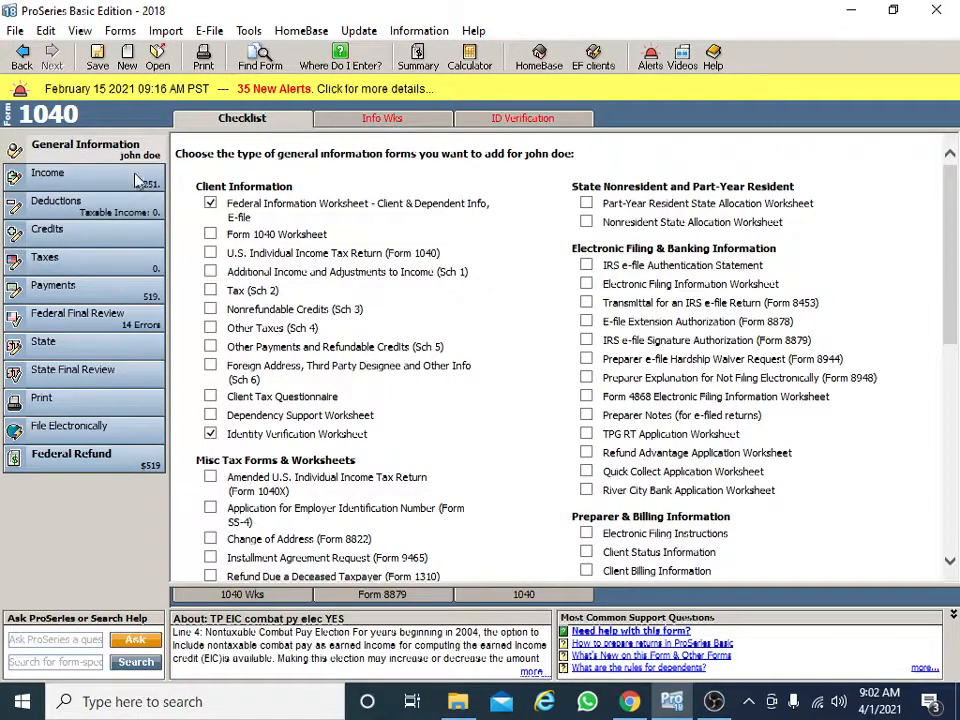
pyautogui.click(143, 178)
pyautogui.click(430, 122)
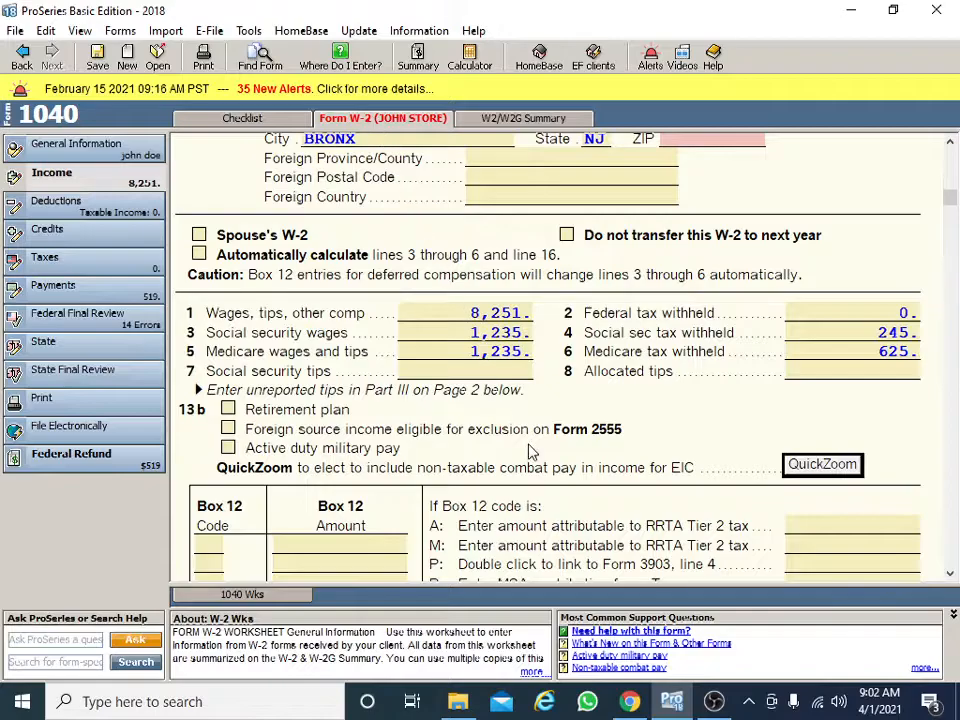
pyautogui.click(215, 120)
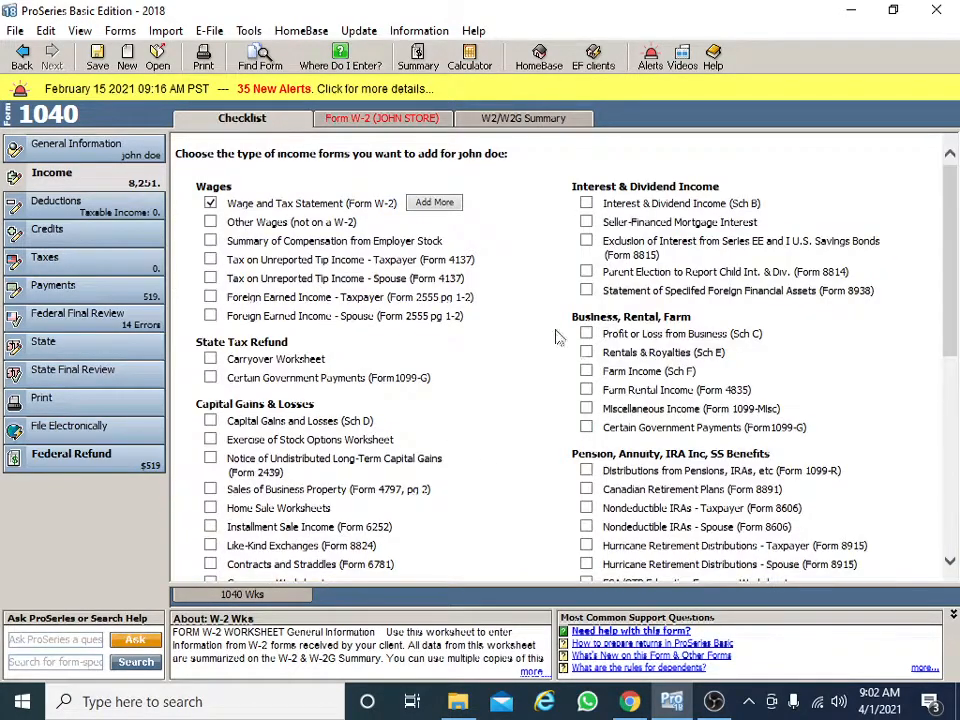
pyautogui.scroll(-10, 577, 352)
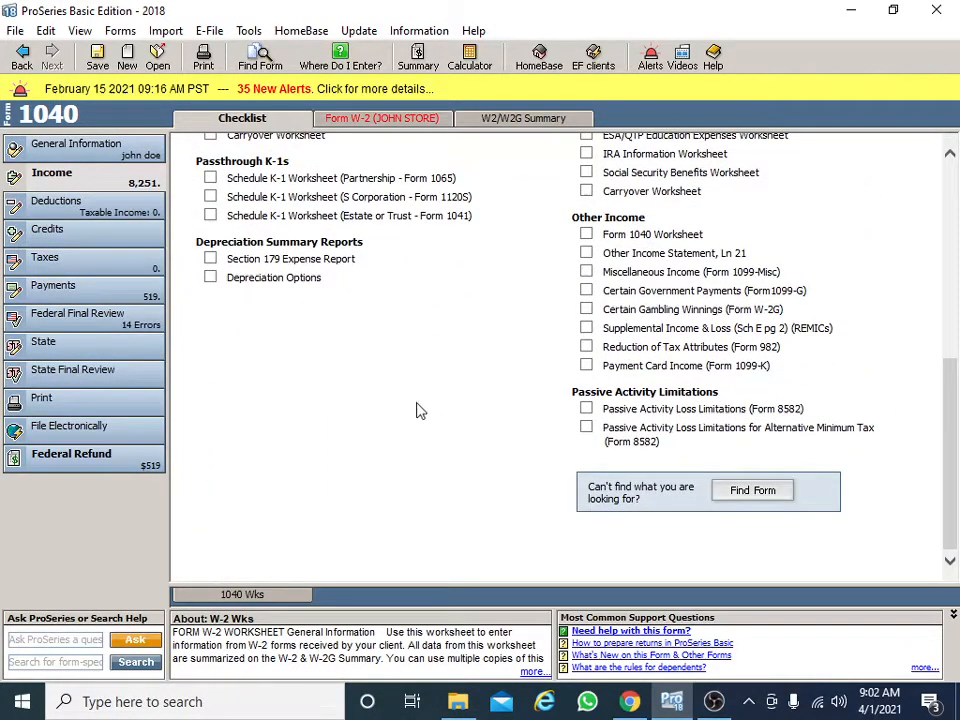
pyautogui.scroll(10, 418, 410)
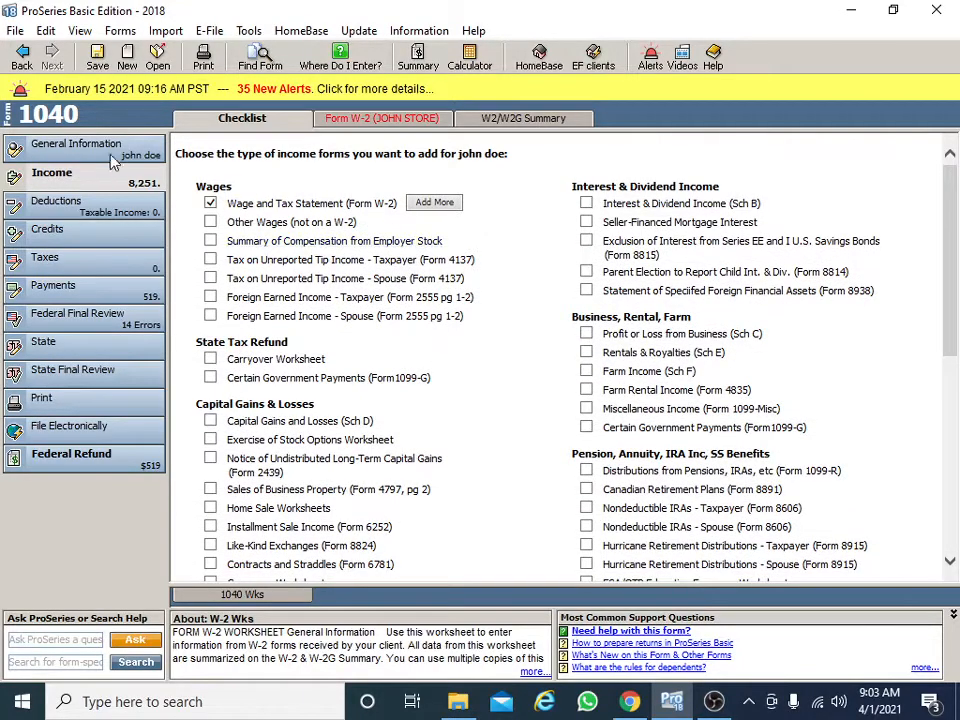
# Reopen the Form W-2 worksheet from the Income section and show its beginning.
pyautogui.click(113, 160)
pyautogui.click(138, 176)
pyautogui.click(375, 119)
pyautogui.scroll(5, 518, 358)
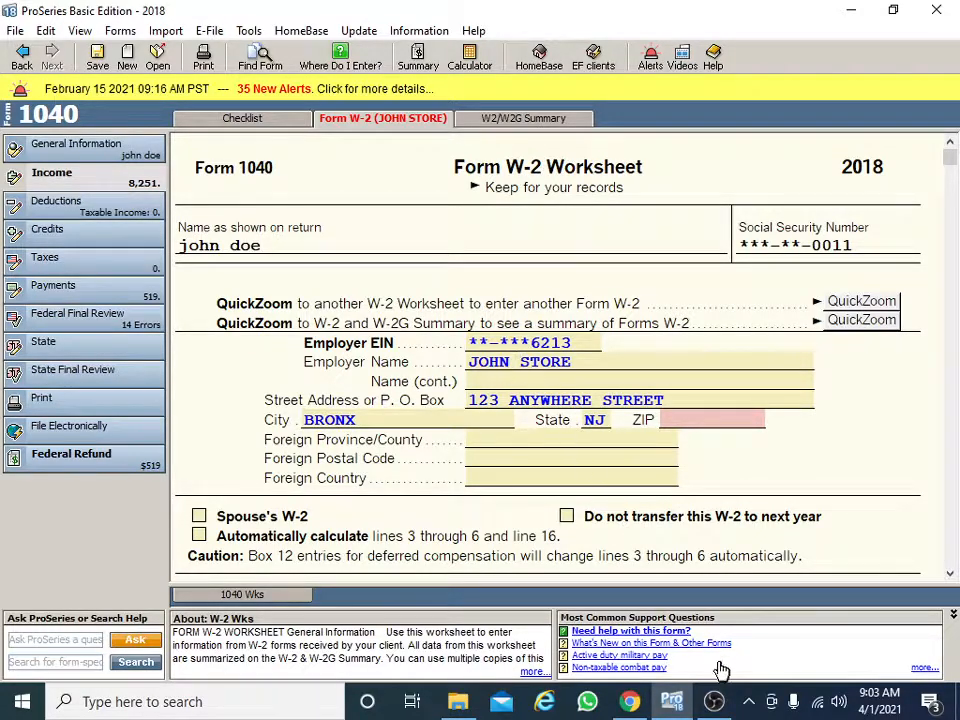
pyautogui.click(748, 701)
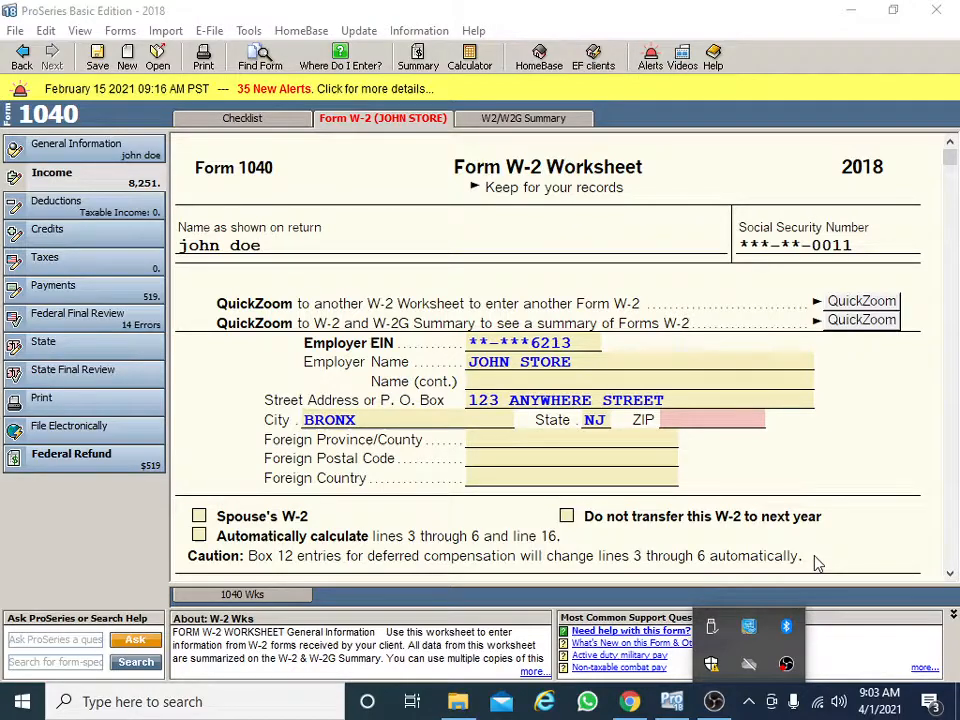